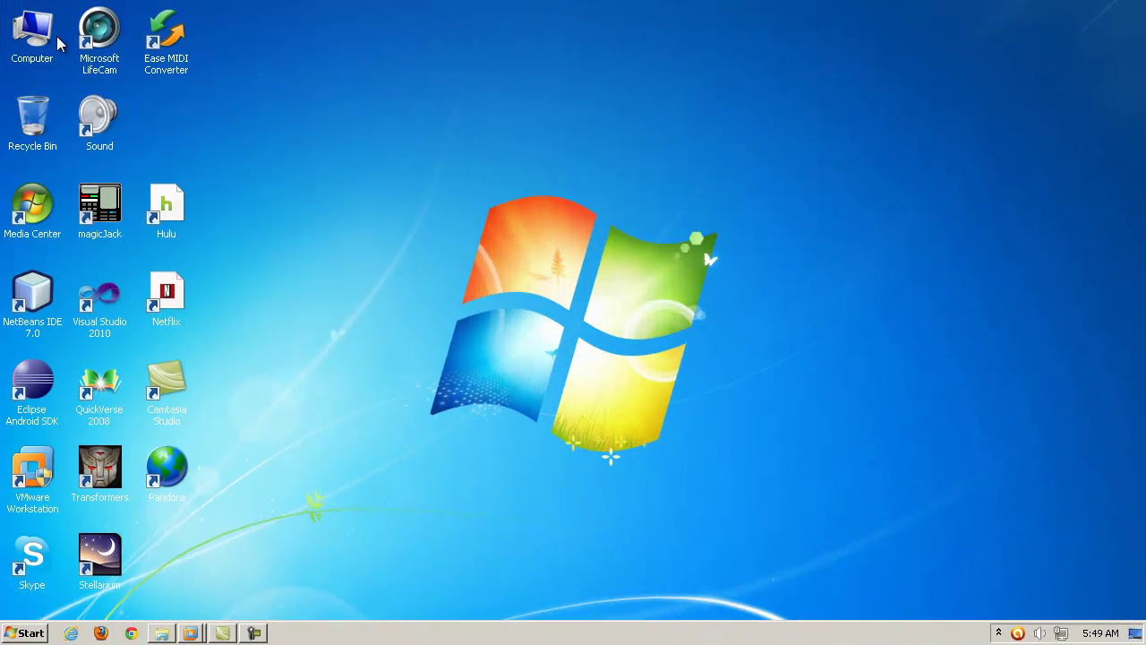
# Step: Open Computer Management for this computer and display Disk Management
pyautogui.rightClick(45, 37)
pyautogui.click(77, 66)
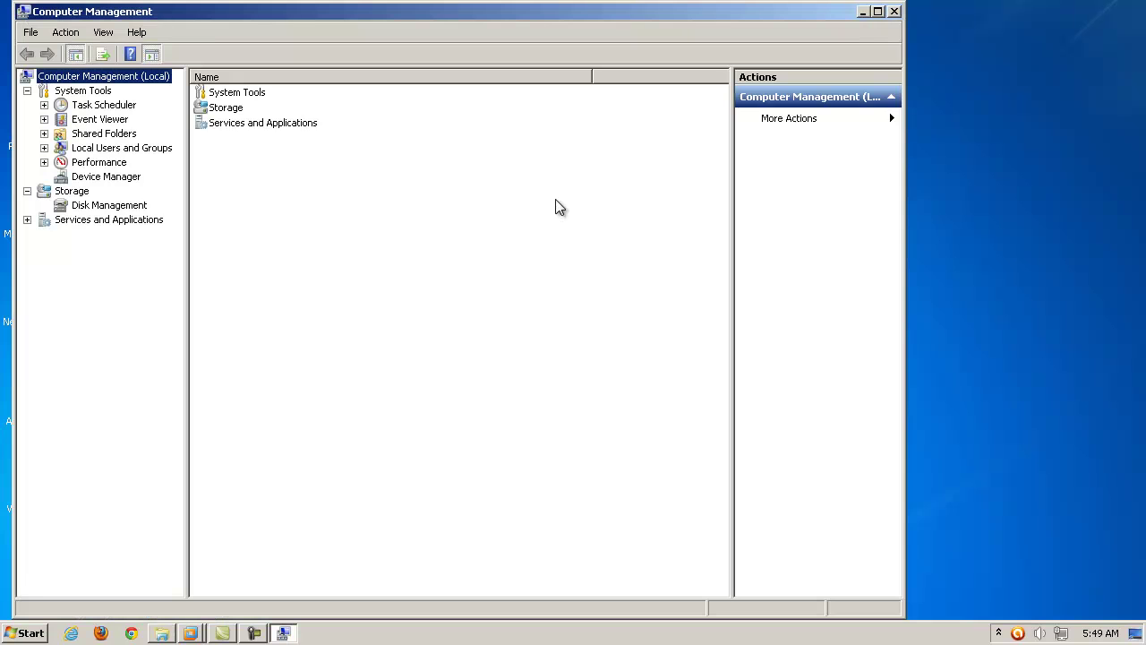
pyautogui.moveTo(542, 14); pyautogui.dragTo(643, 31)
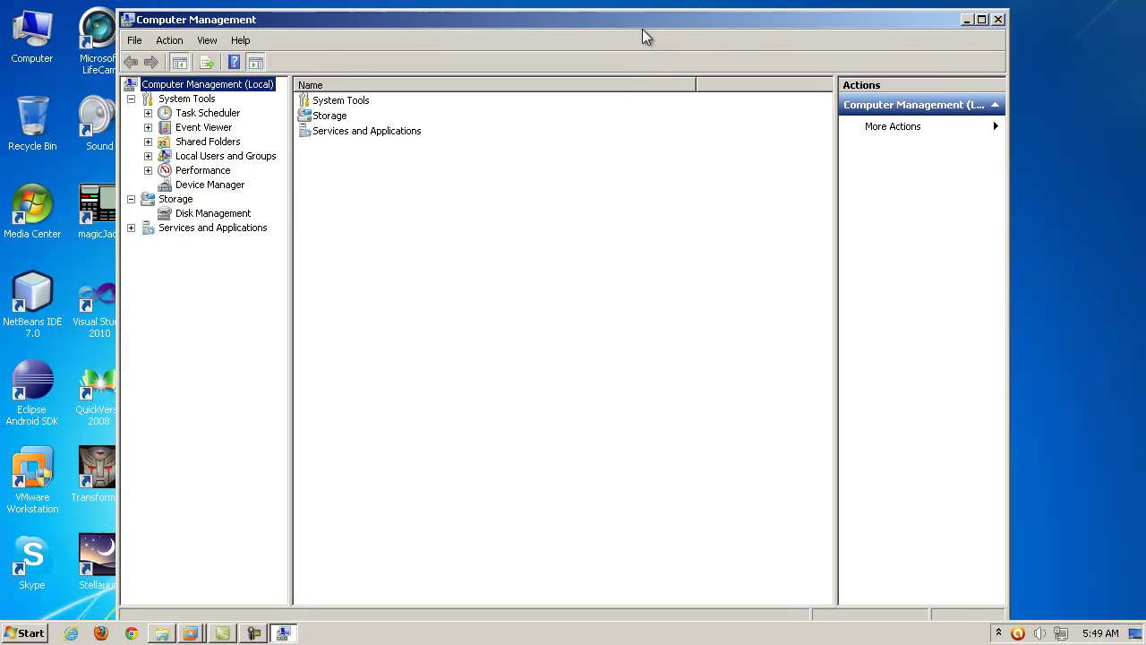
pyautogui.click(229, 212)
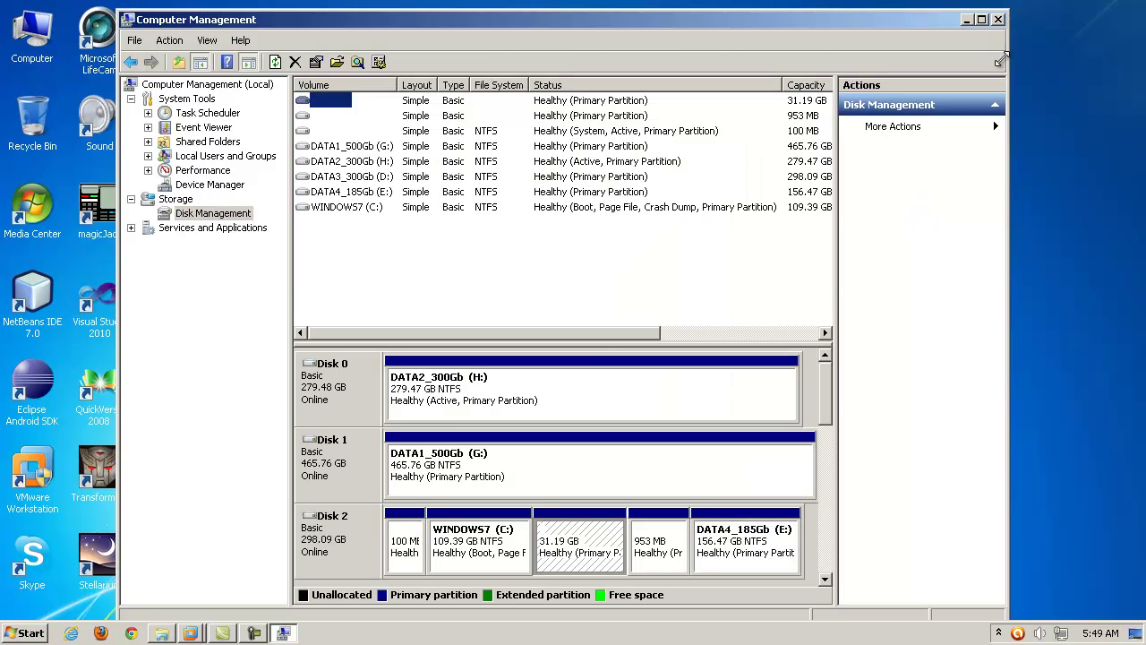
# Step: Shrink and reposition the Computer Management window, and enlarge the graphical disk view so Disks 0 to 3 fit
pyautogui.moveTo(1000, 60); pyautogui.dragTo(985, 116)
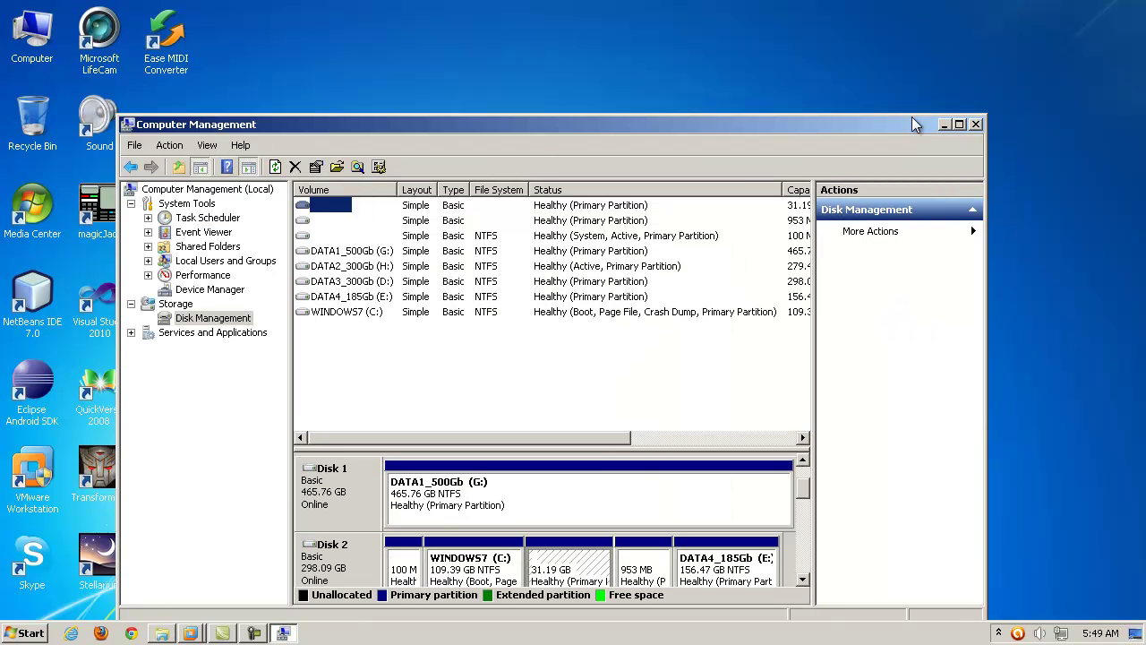
pyautogui.moveTo(937, 61); pyautogui.dragTo(968, 28)
pyautogui.moveTo(998, 521); pyautogui.dragTo(996, 609)
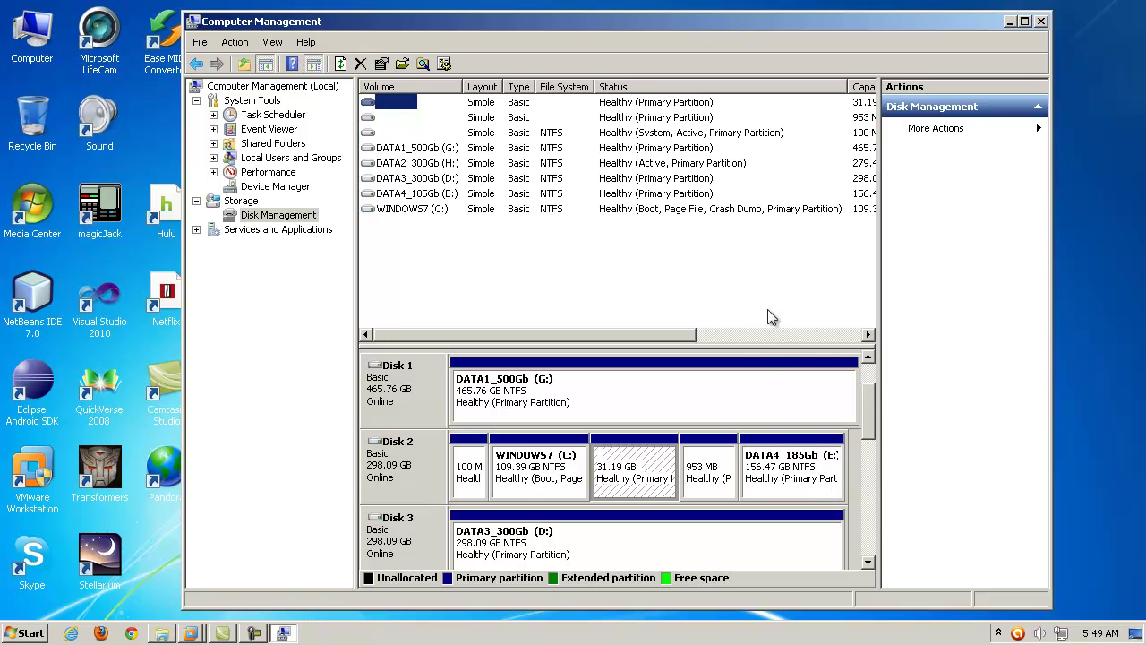
pyautogui.moveTo(770, 344); pyautogui.dragTo(769, 231)
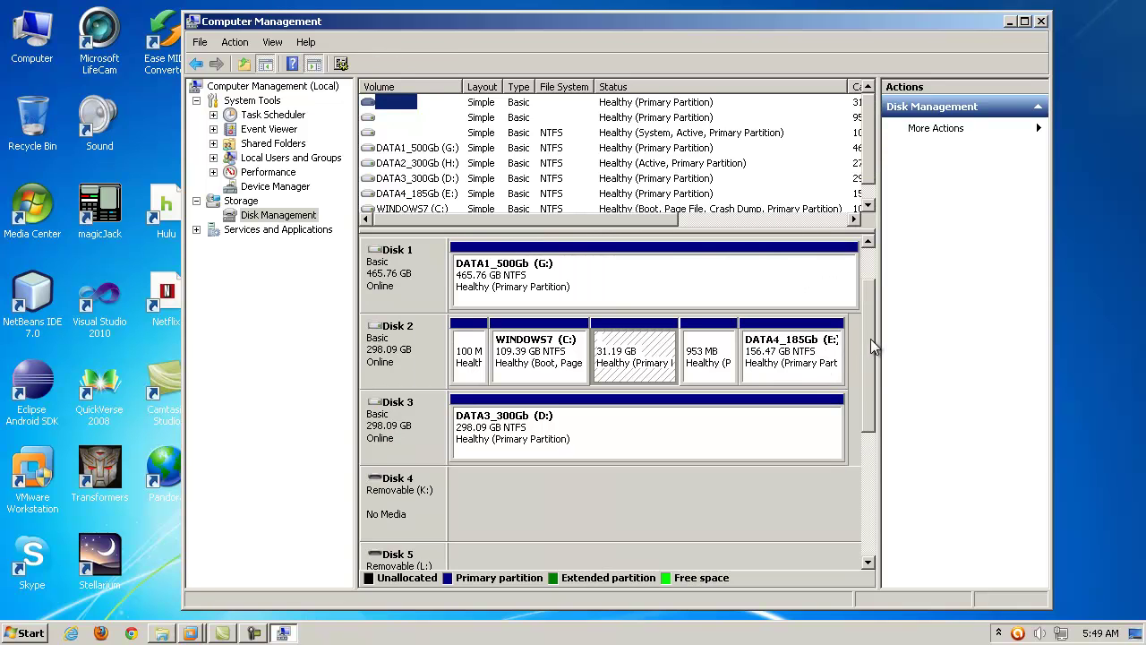
pyautogui.moveTo(871, 300); pyautogui.dragTo(874, 276)
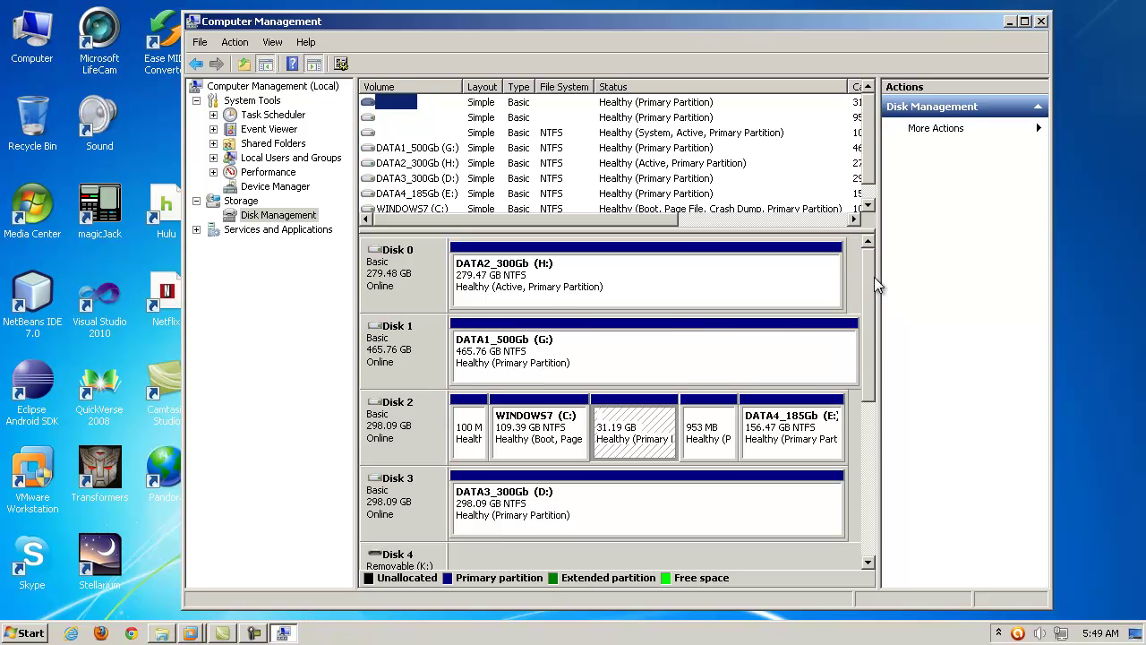
# Step: Examine the volumes on Disks 0 to 3, including each of Disk 2's larger partitions, as possible locations for a virtual hard disk
pyautogui.click(609, 296)
pyautogui.click(609, 344)
pyautogui.click(565, 436)
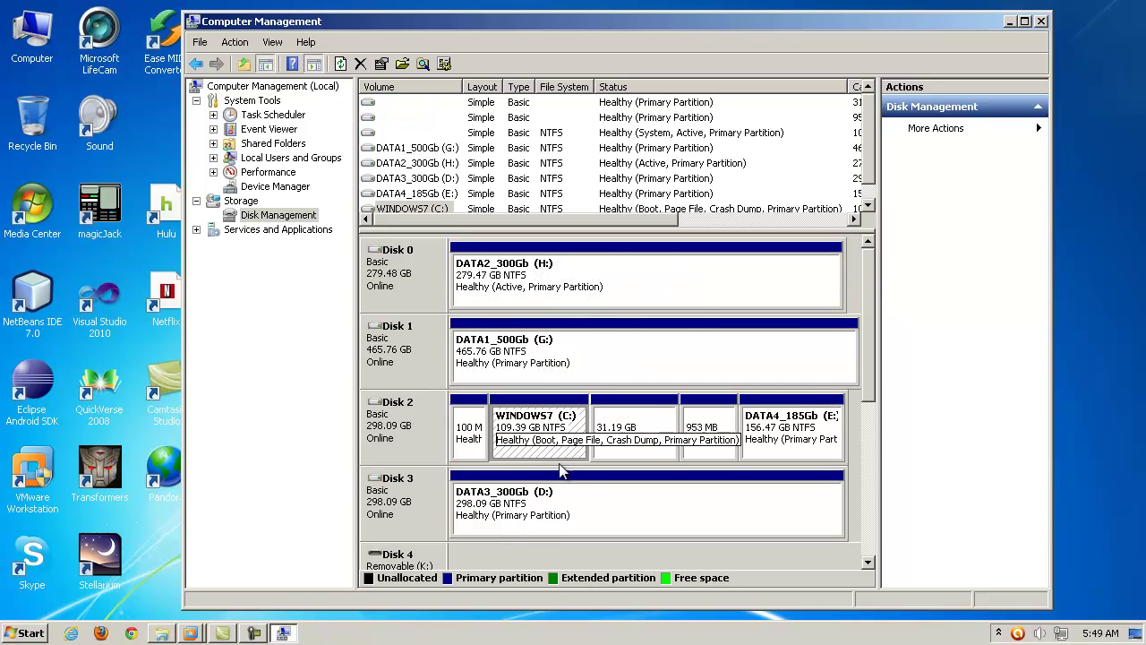
pyautogui.click(561, 504)
pyautogui.click(663, 301)
pyautogui.click(657, 346)
pyautogui.click(638, 433)
pyautogui.click(629, 494)
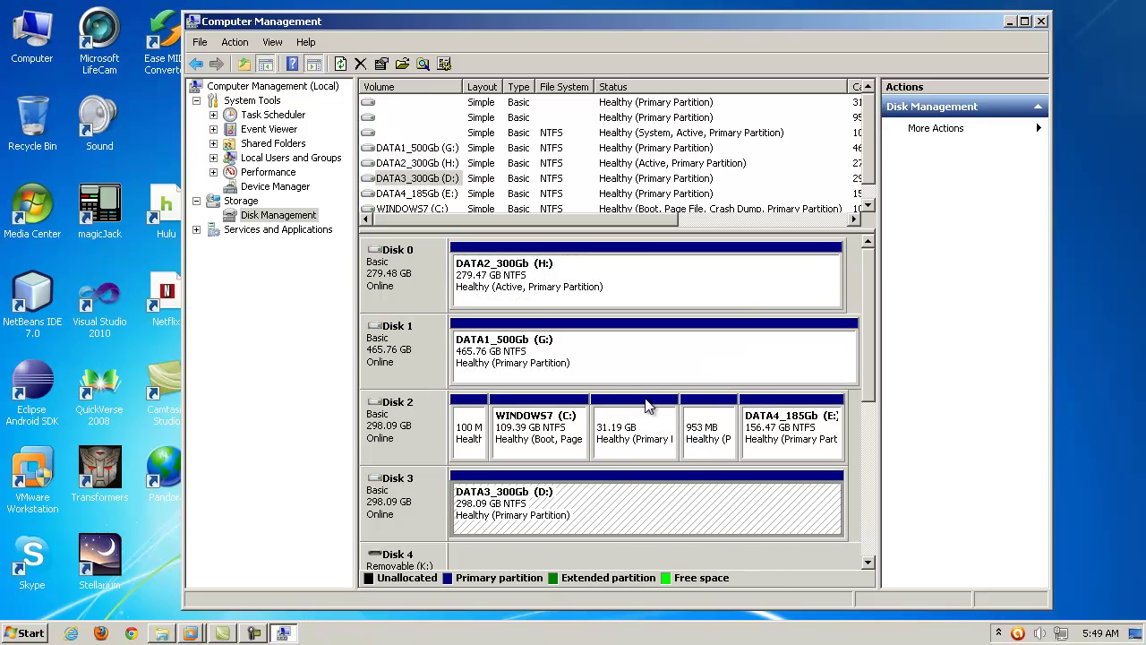
pyautogui.click(543, 436)
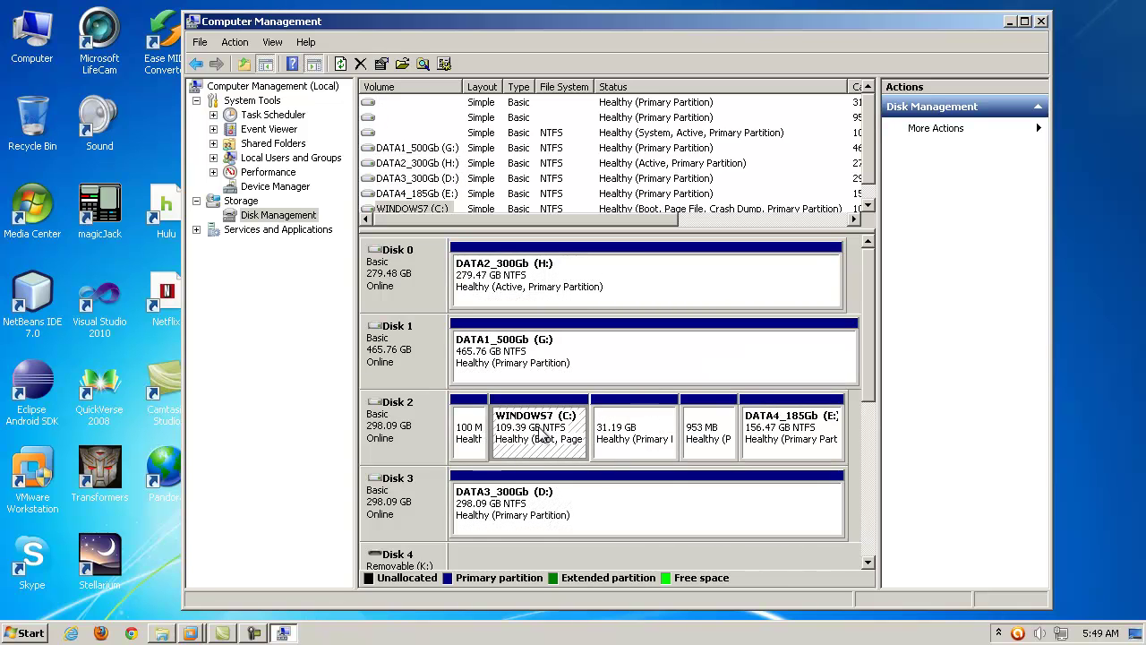
pyautogui.click(800, 436)
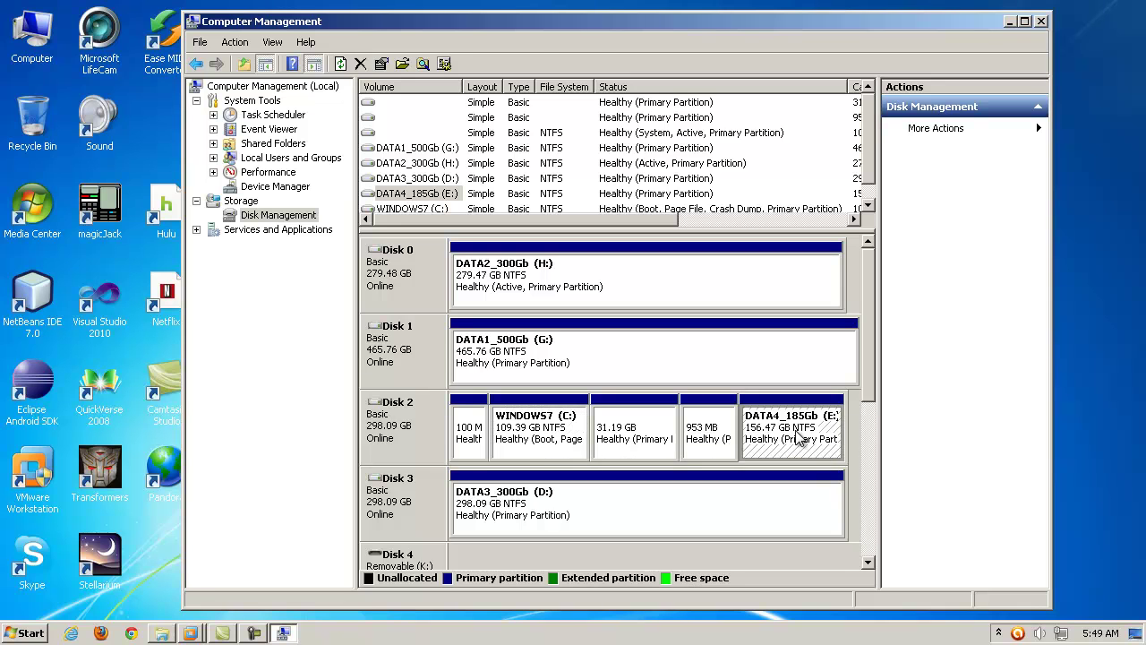
pyautogui.click(645, 428)
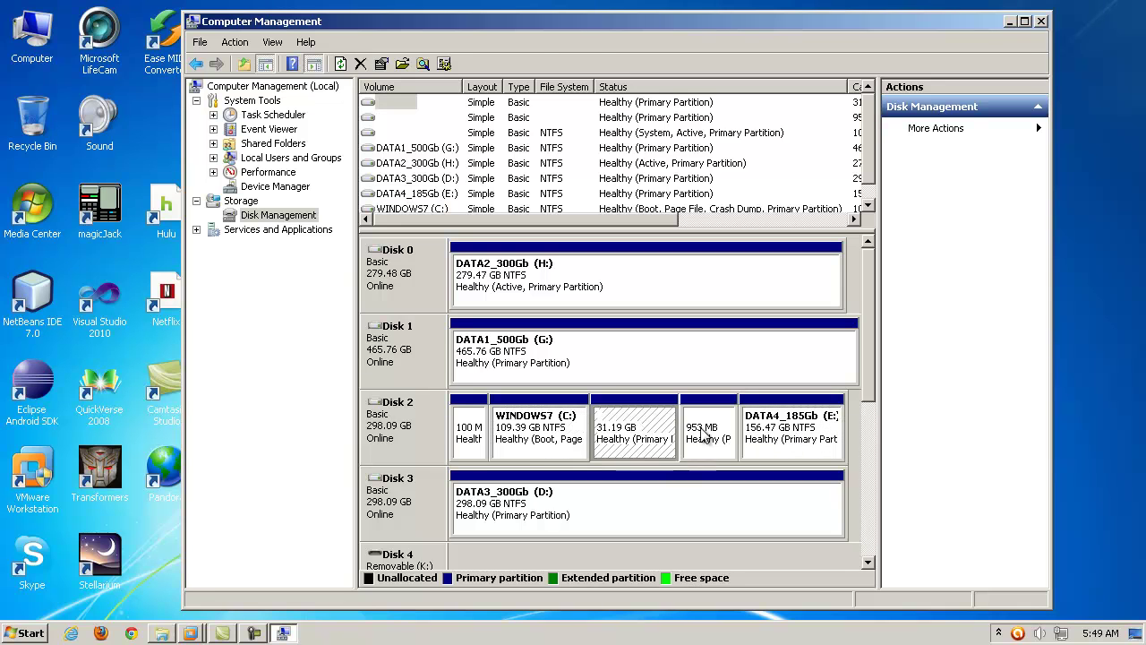
pyautogui.click(709, 439)
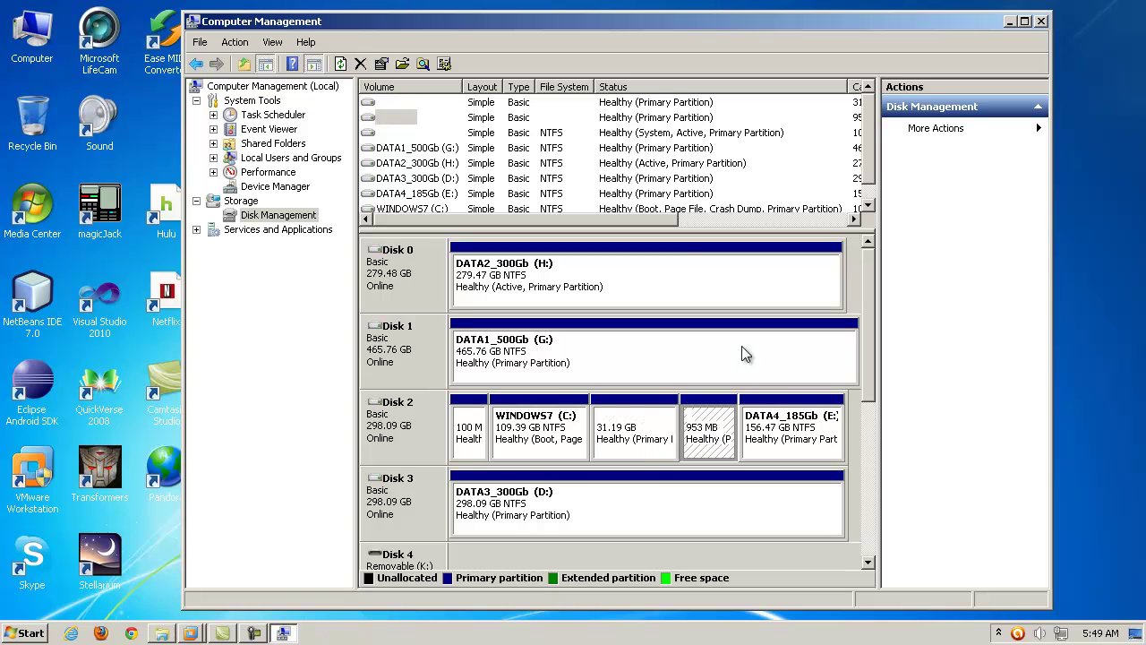
pyautogui.click(688, 357)
pyautogui.click(674, 297)
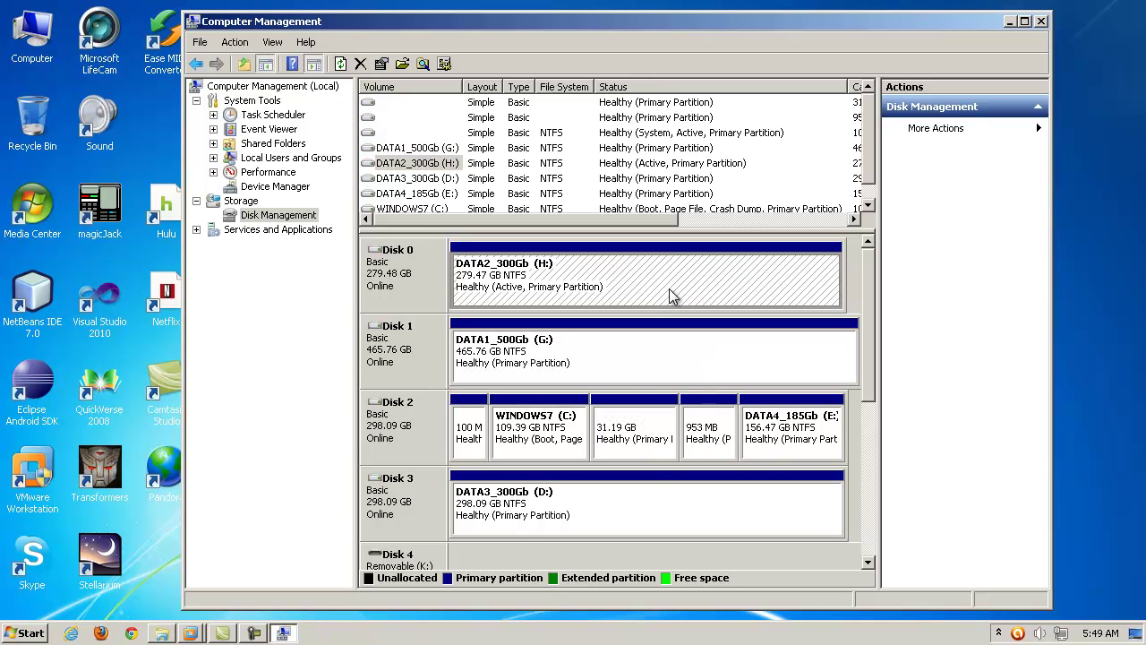
pyautogui.click(646, 519)
pyautogui.click(654, 384)
pyautogui.click(651, 298)
pyautogui.click(652, 522)
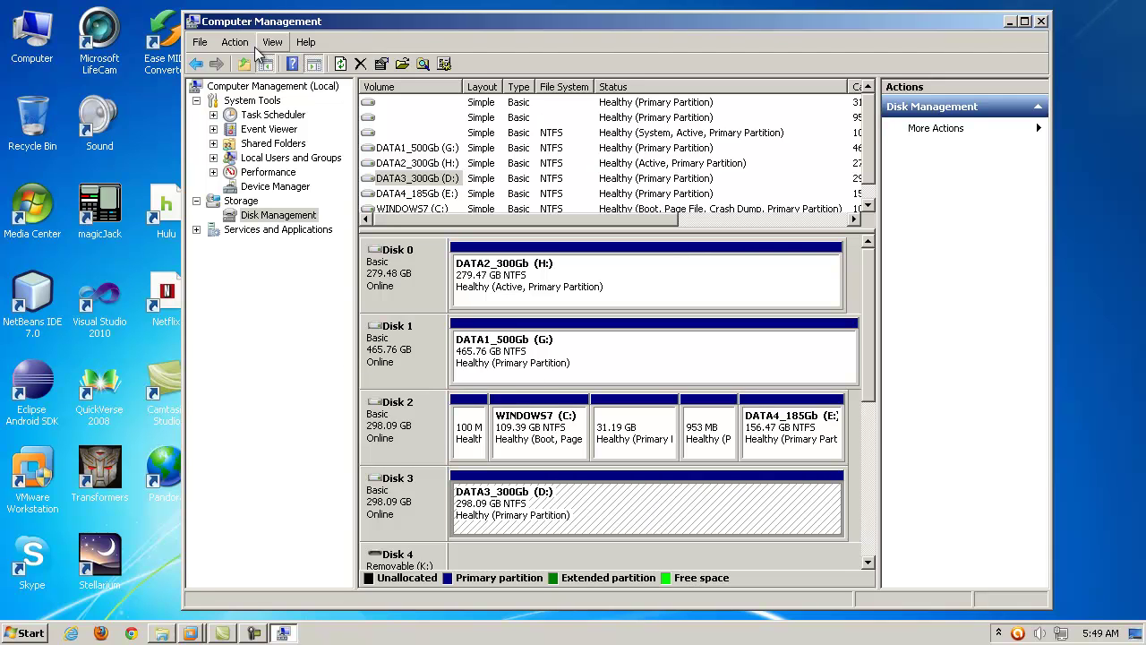
# Step: Start creating a VHD and set its location to a file named NativeBootExample on the DATA3_300Gb (D:) drive
pyautogui.click(233, 44)
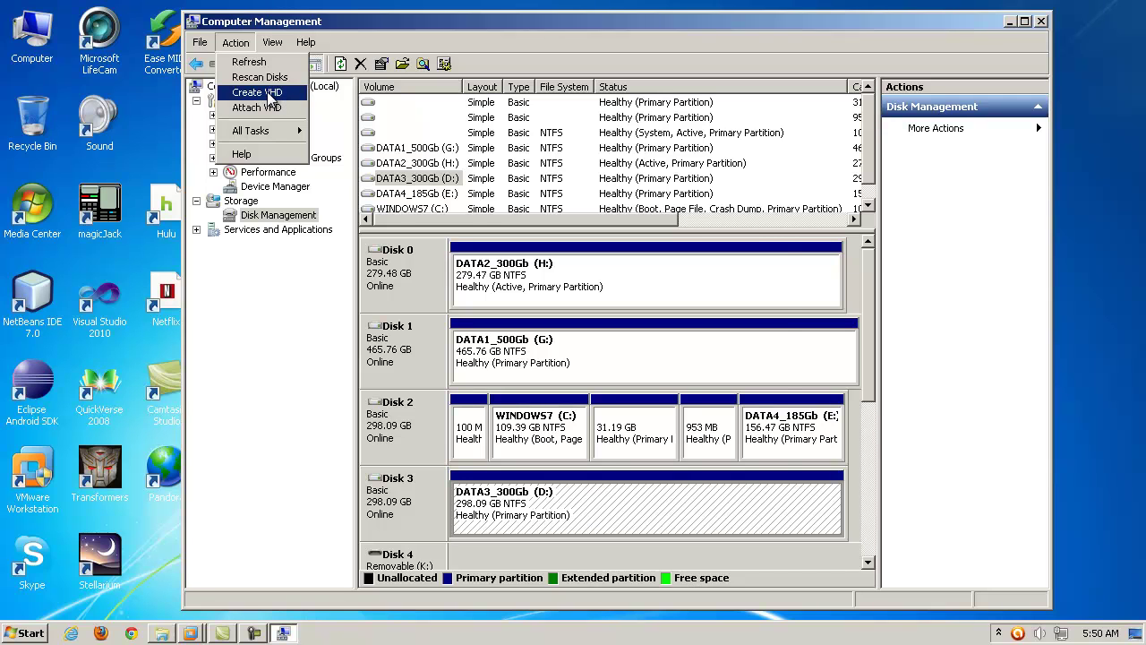
pyautogui.click(270, 97)
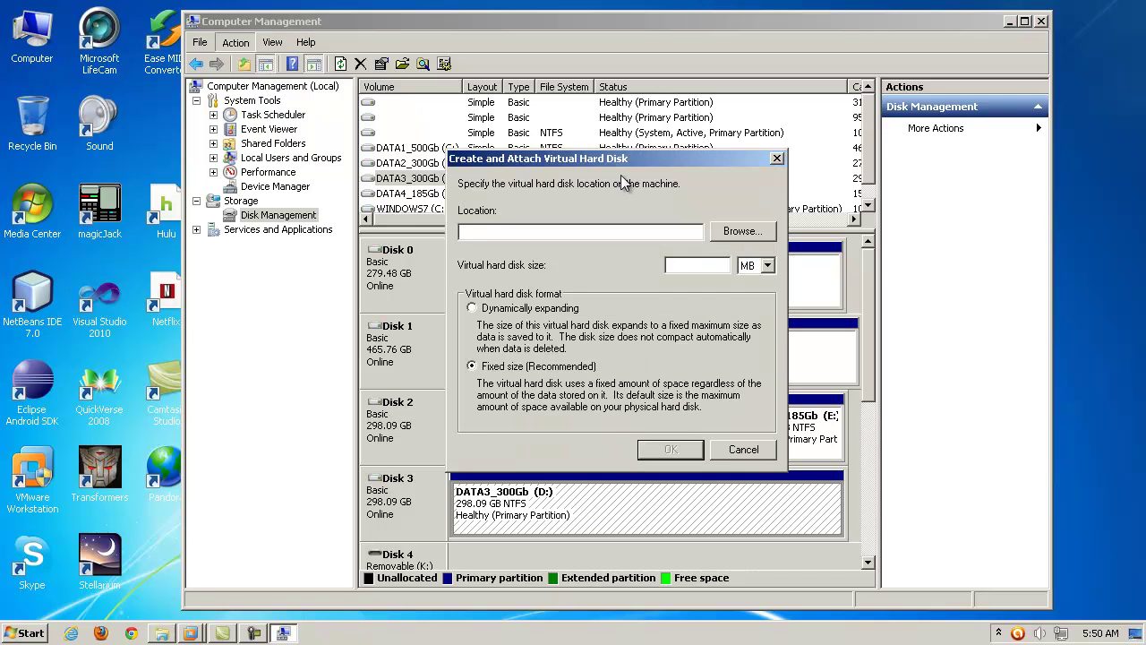
pyautogui.moveTo(622, 164); pyautogui.dragTo(640, 156)
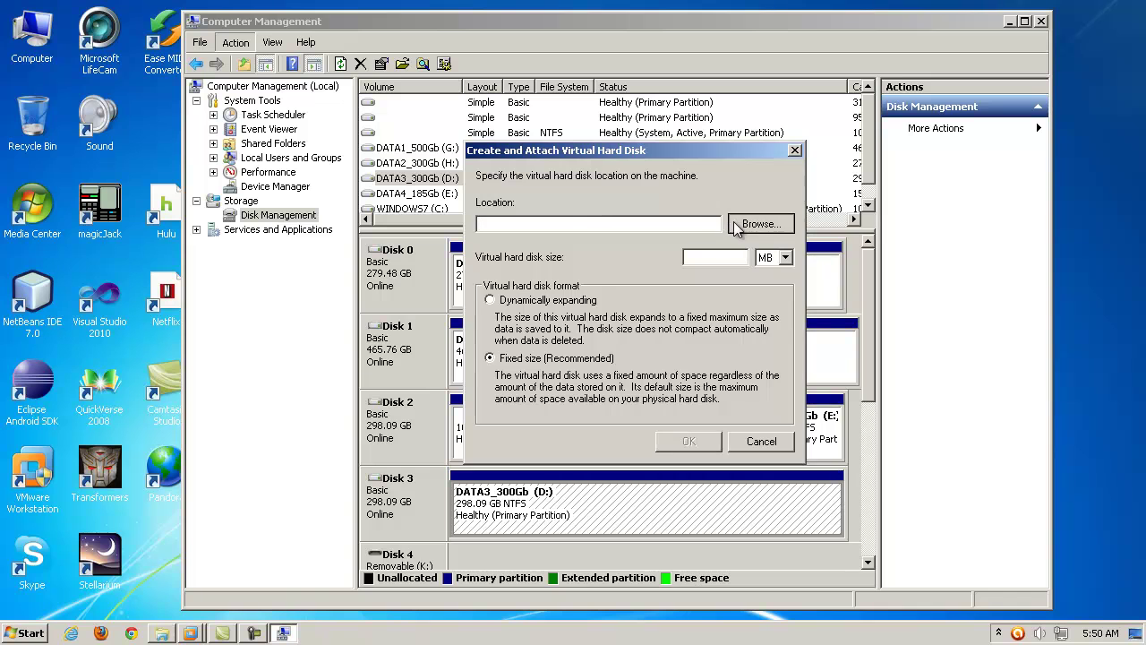
pyautogui.click(758, 223)
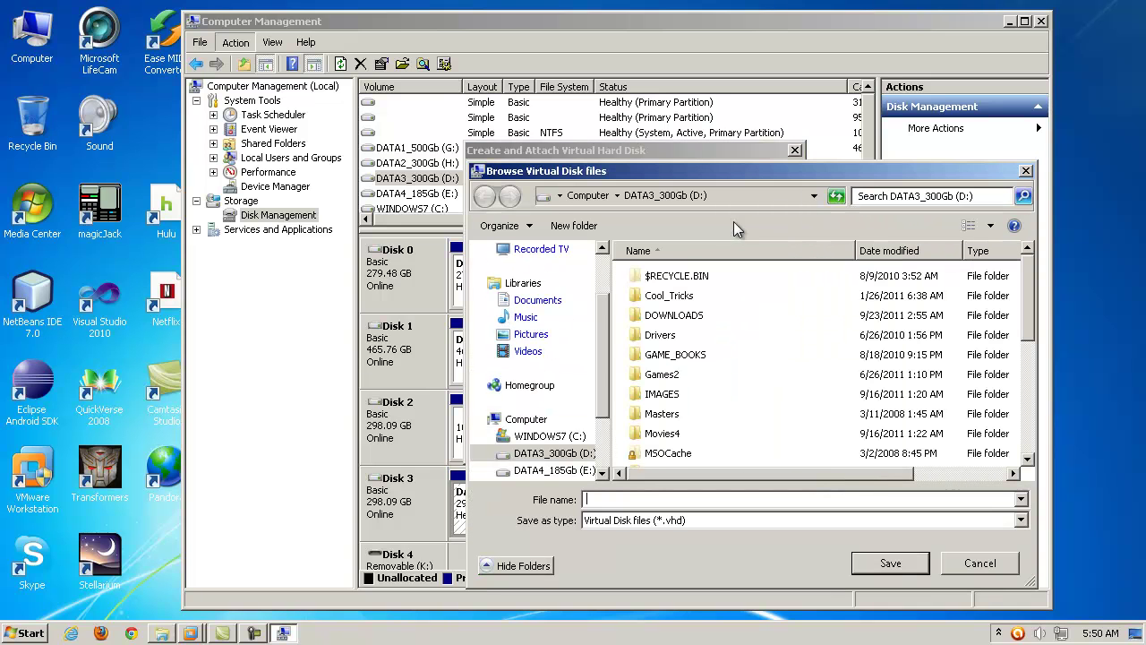
pyautogui.click(584, 455)
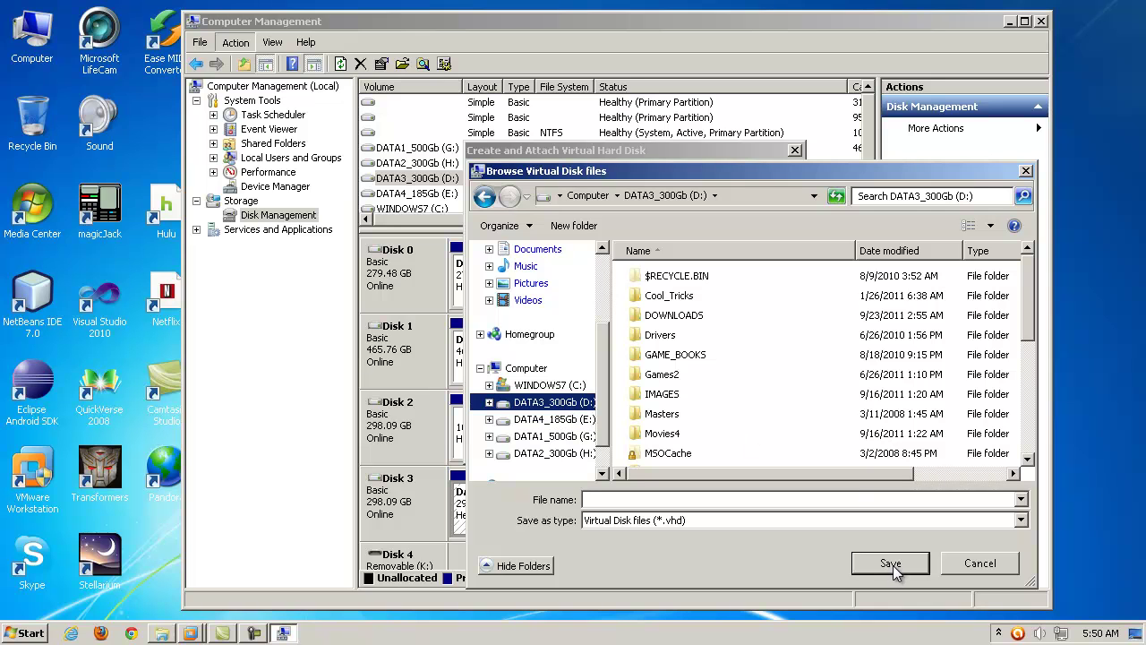
pyautogui.click(751, 500)
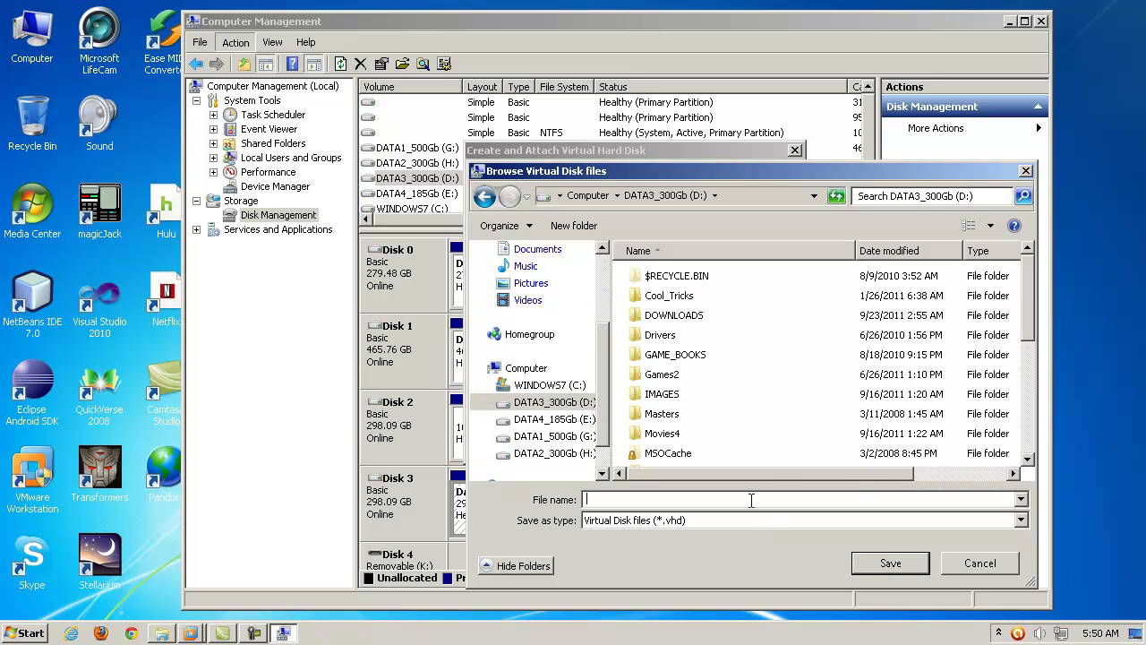
pyautogui.moveTo(1031, 280); pyautogui.dragTo(1036, 405)
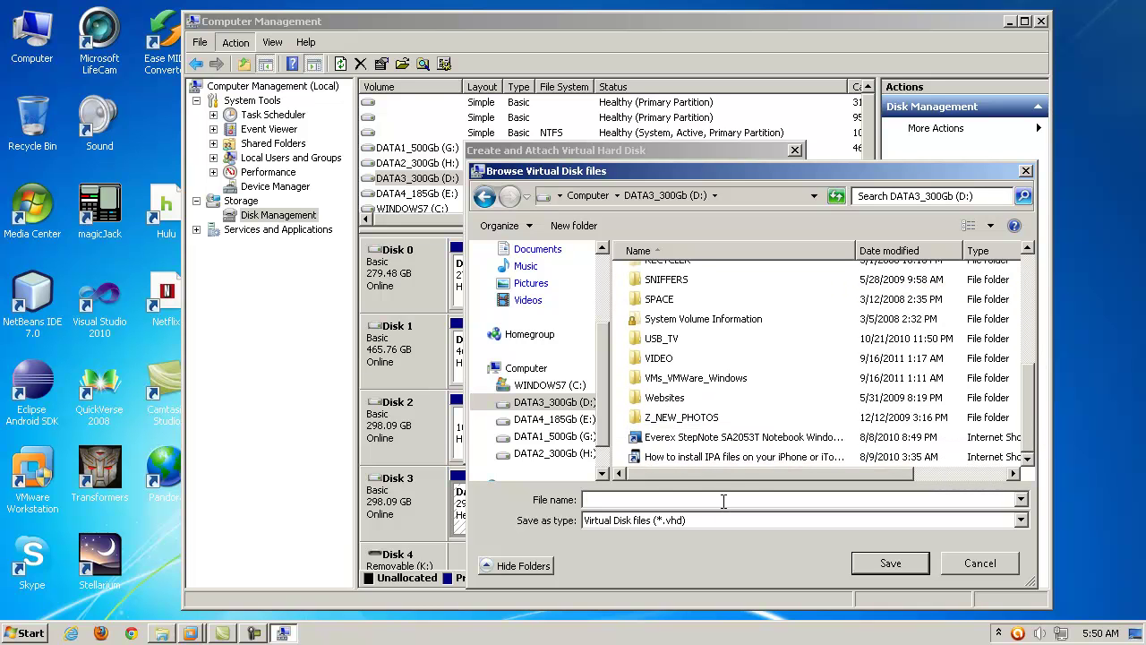
pyautogui.write('NativeBootExample')
pyautogui.click(889, 563)
# Step: Set the virtual hard disk size to 20000 MB with the fixed size format and create it
pyautogui.click(726, 259)
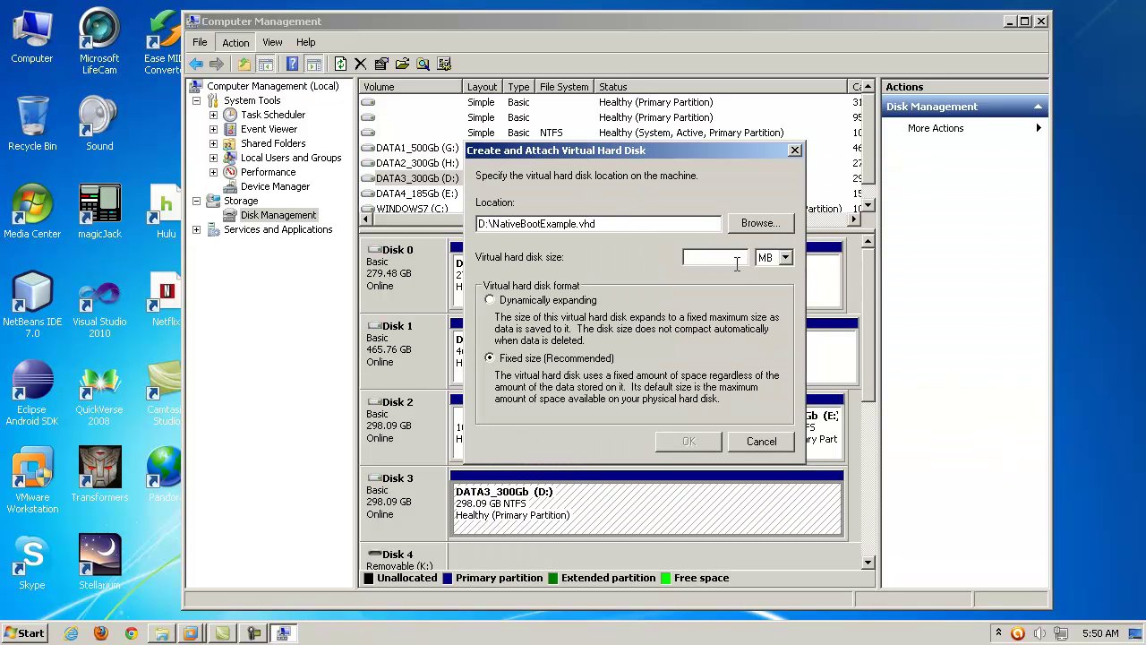
pyautogui.write('20000')
pyautogui.click(690, 441)
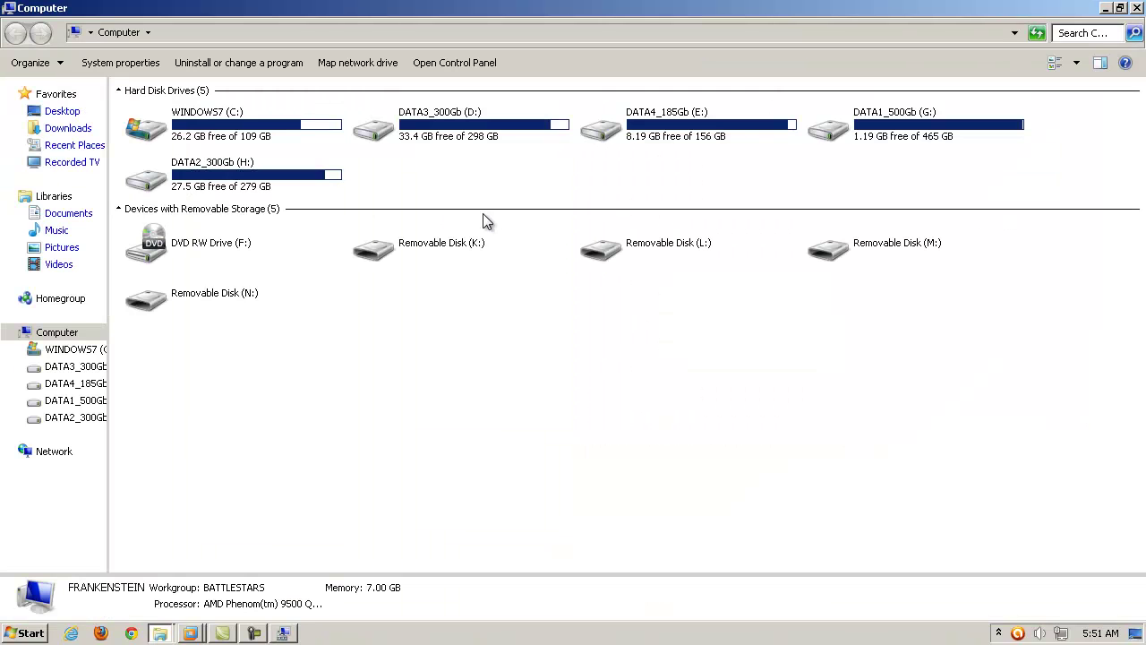
# Step: Check the NativeBootExample.vhd file and its size on the DATA3_300Gb (D:) drive, and close the Explorer window
pyautogui.doubleClick(426, 133)
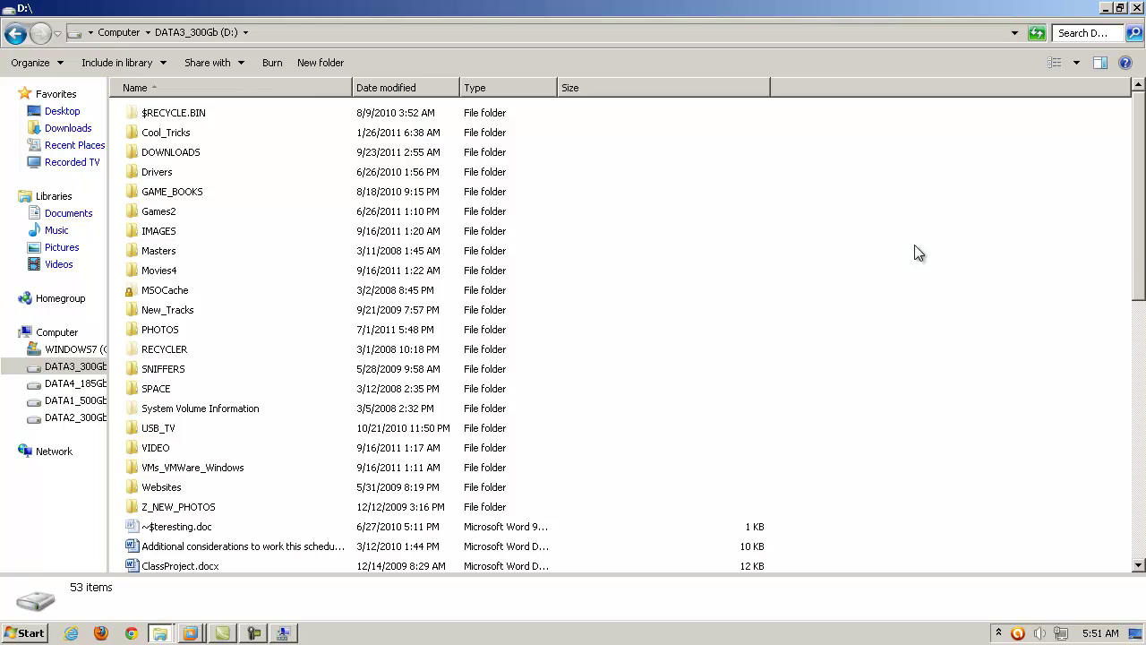
pyautogui.scroll(-7, 1141, 250)
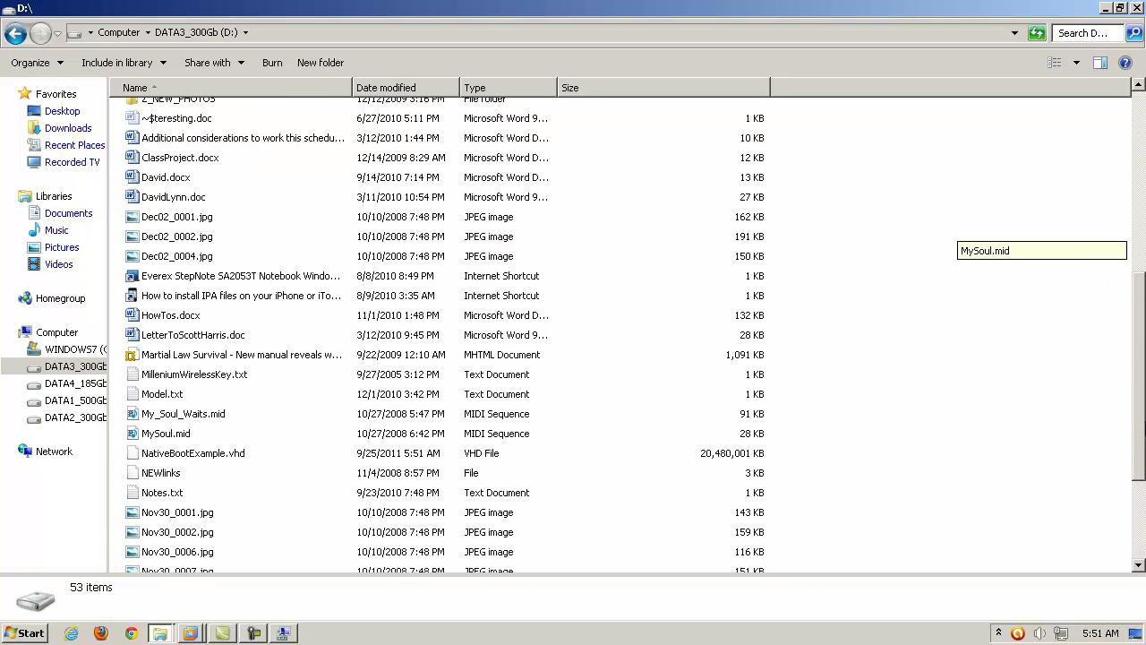
pyautogui.click(232, 377)
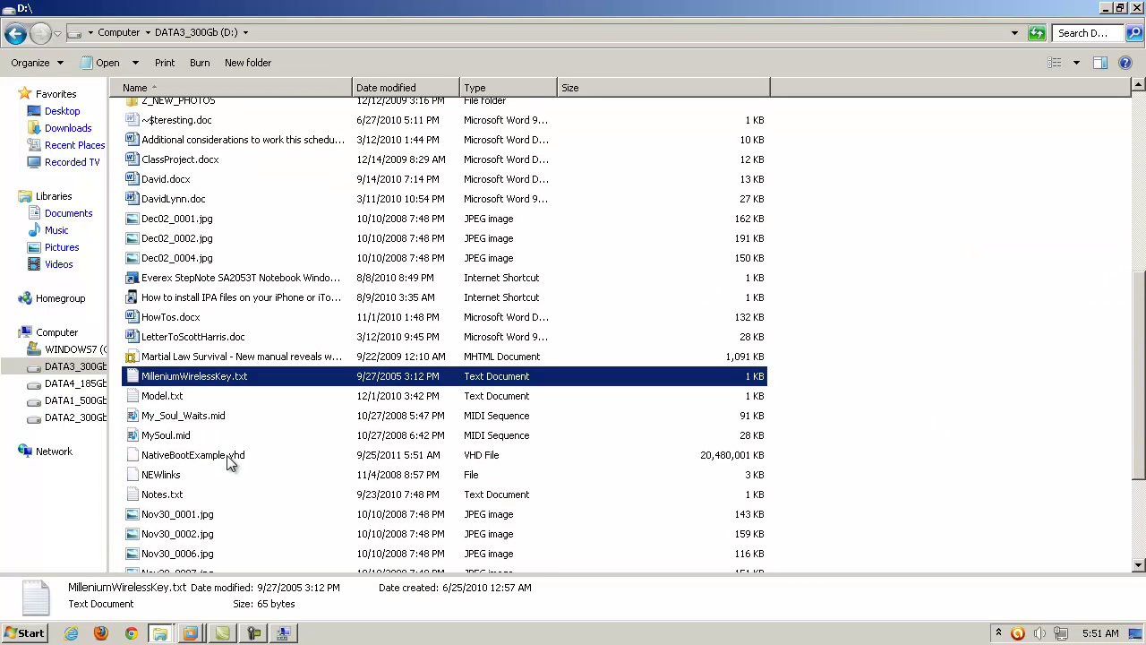
pyautogui.click(230, 459)
pyautogui.scroll(-2, 985, 402)
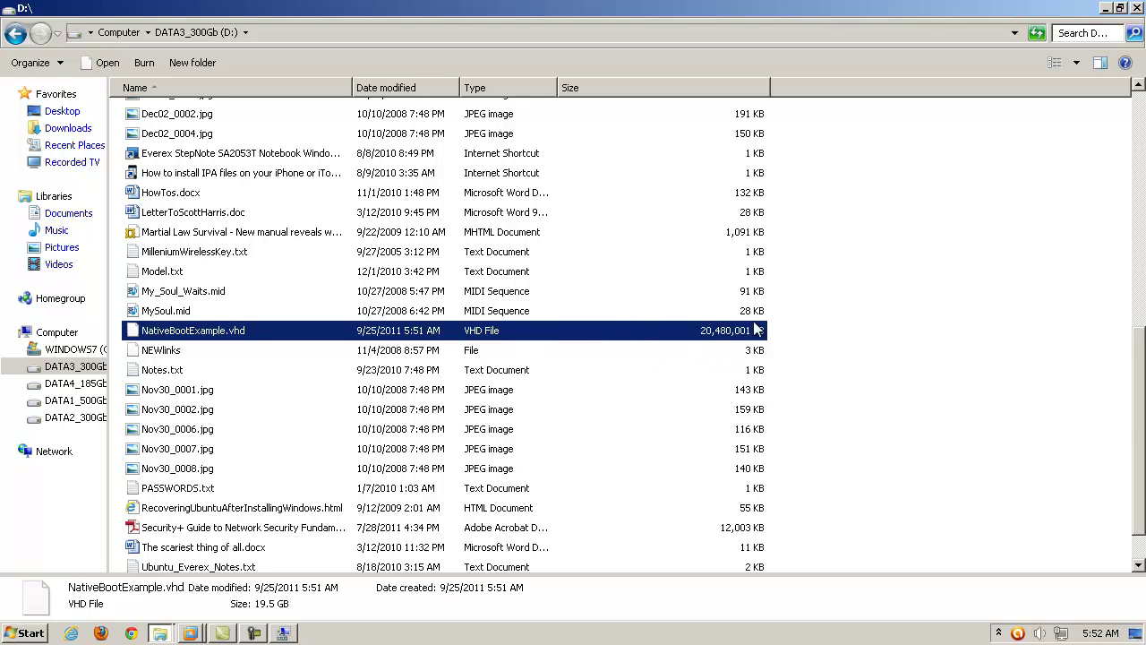
pyautogui.click(1139, 7)
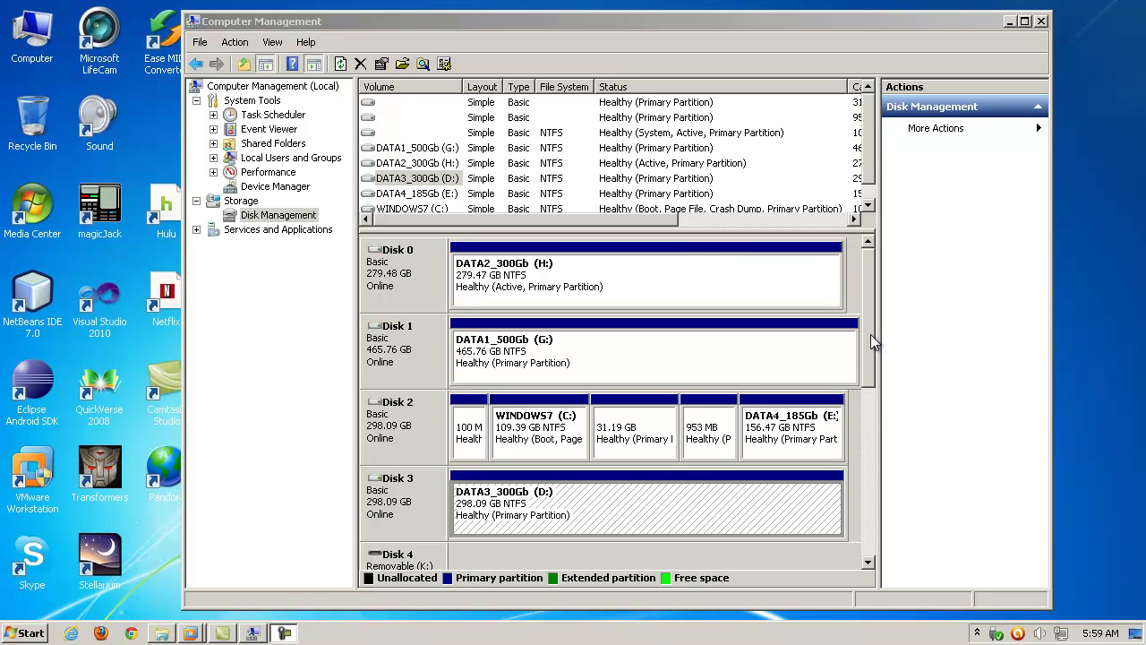
# Step: Locate the new virtual disk, Disk 8, in the graphical disk view and check which commands are available for it
pyautogui.scroll(-1, 871, 335)
pyautogui.moveTo(871, 328); pyautogui.dragTo(915, 469)
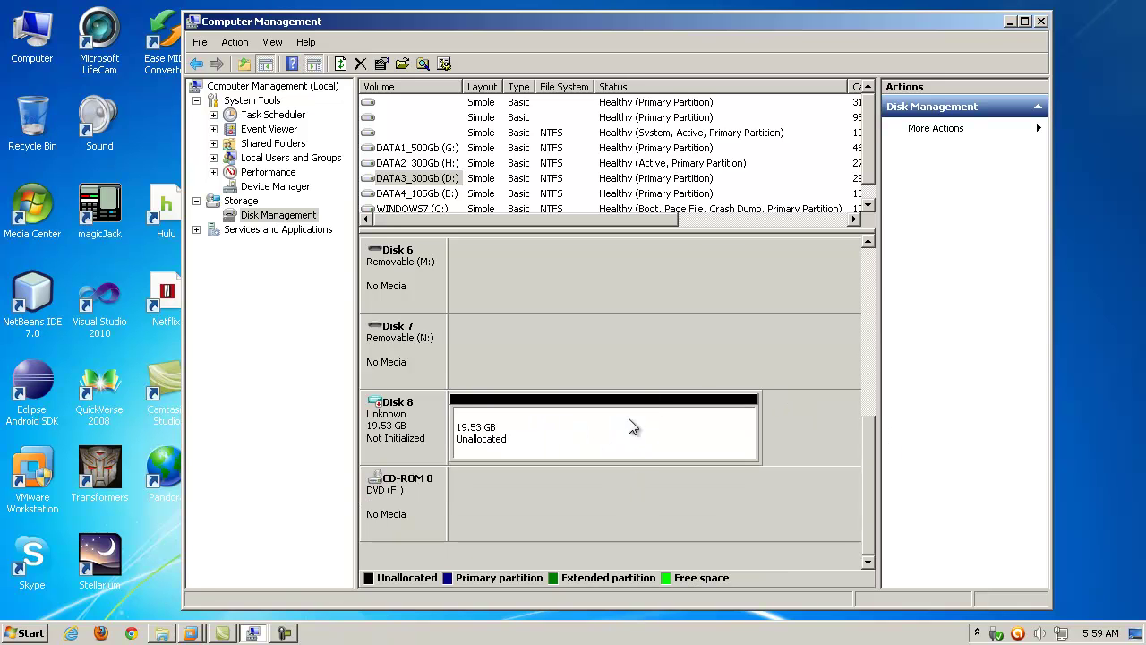
pyautogui.click(537, 441)
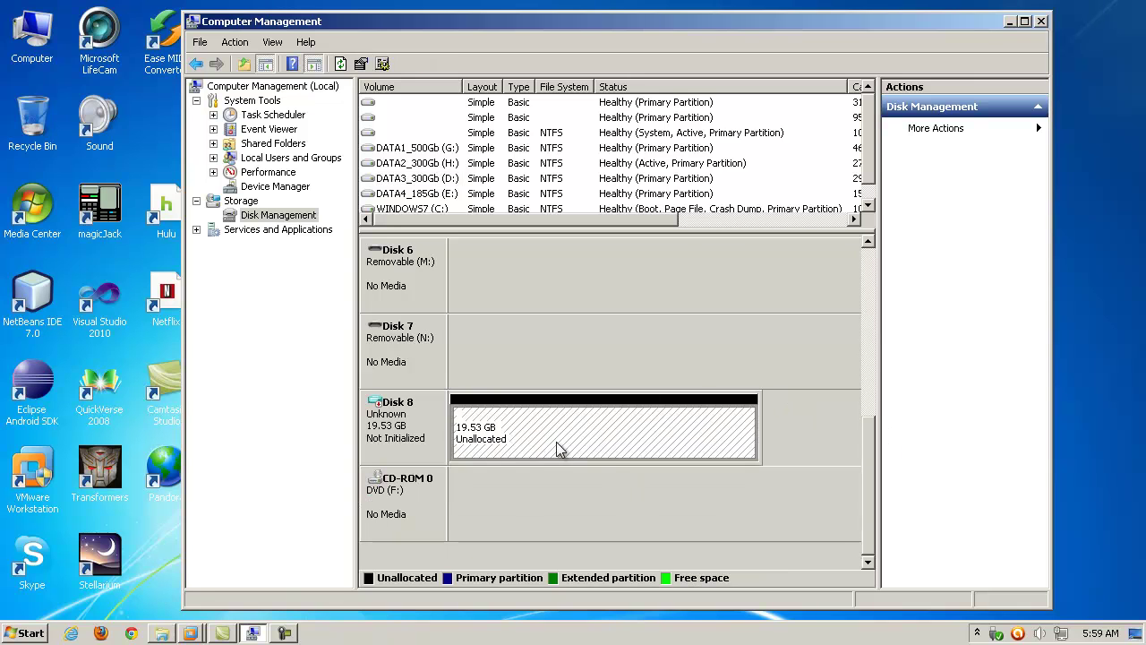
pyautogui.click(413, 430)
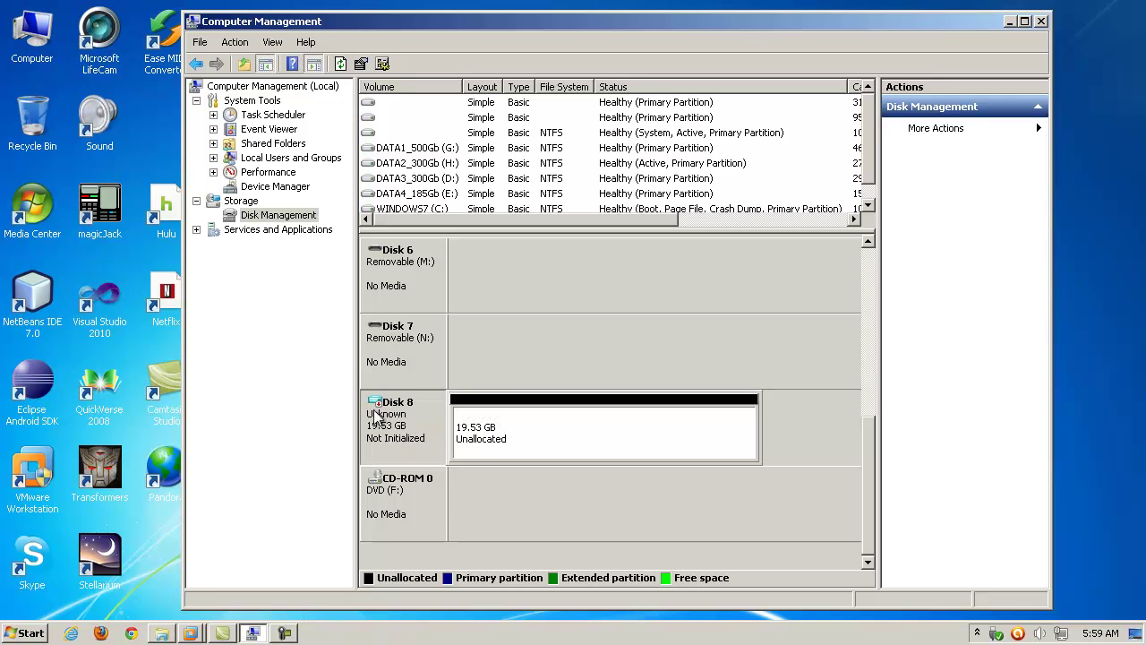
pyautogui.rightClick(386, 418)
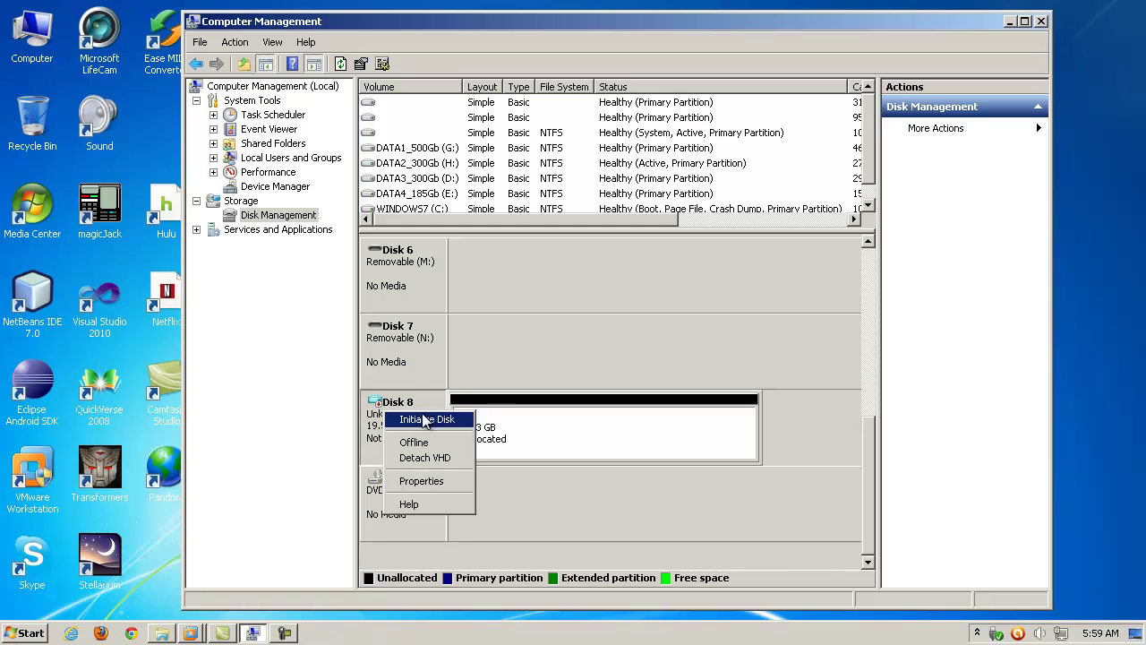
pyautogui.click(519, 429)
pyautogui.click(392, 428)
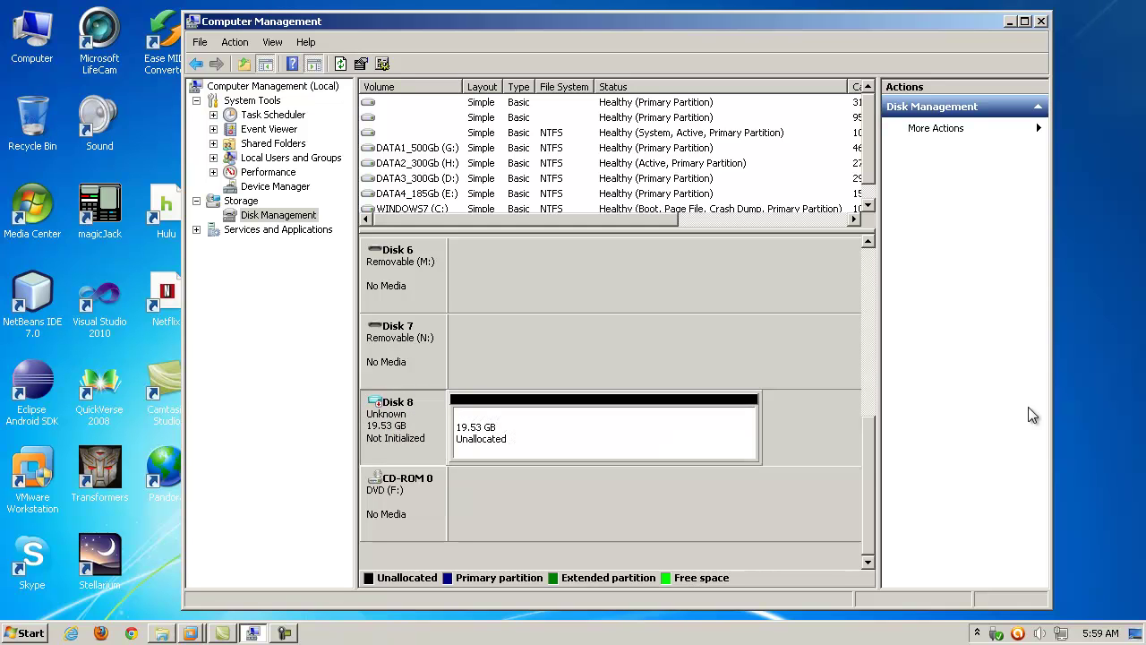
# Step: Detach the D:\NativeBootExample.vhd virtual disk (Disk 8) without deleting its file
pyautogui.click(235, 42)
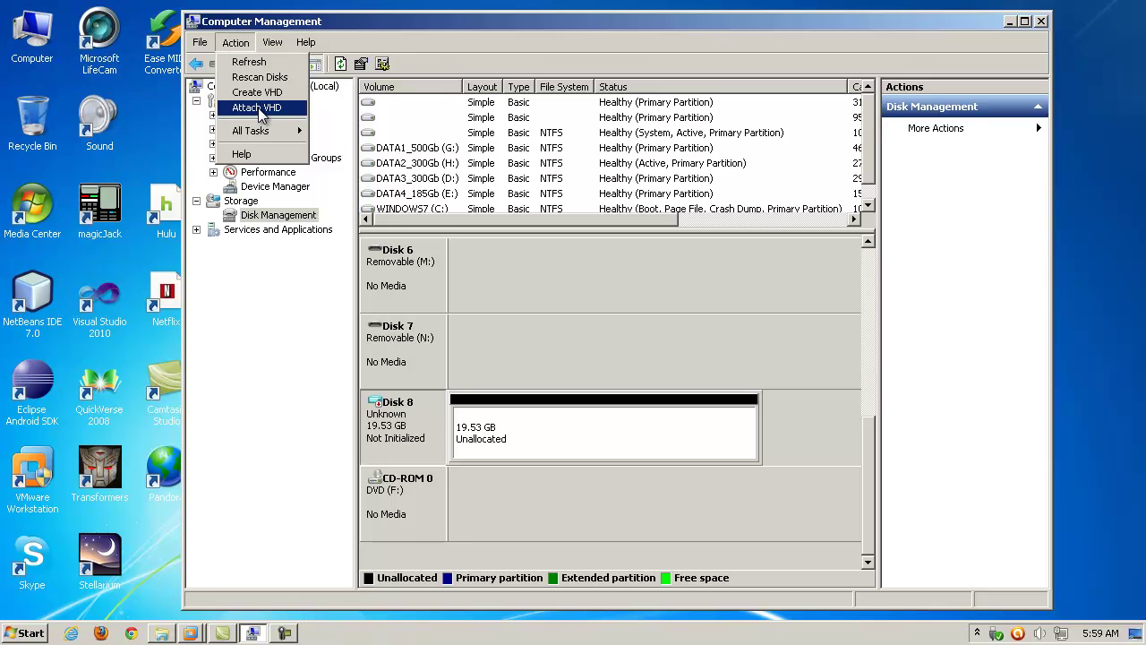
pyautogui.click(530, 430)
pyautogui.click(396, 436)
pyautogui.rightClick(397, 436)
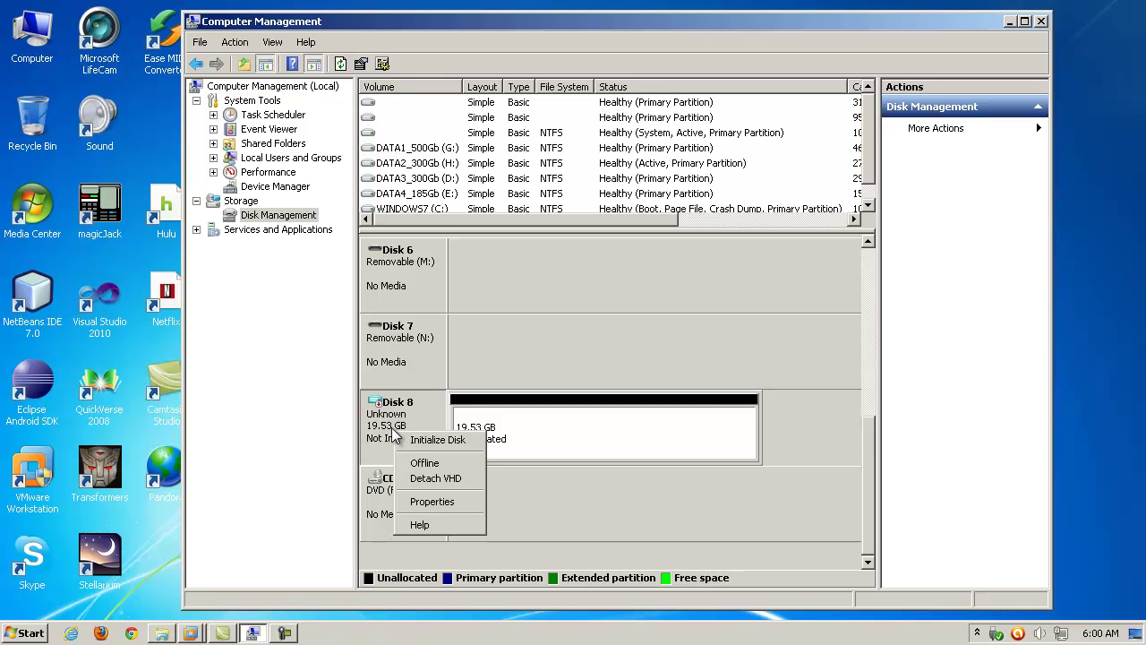
pyautogui.click(437, 479)
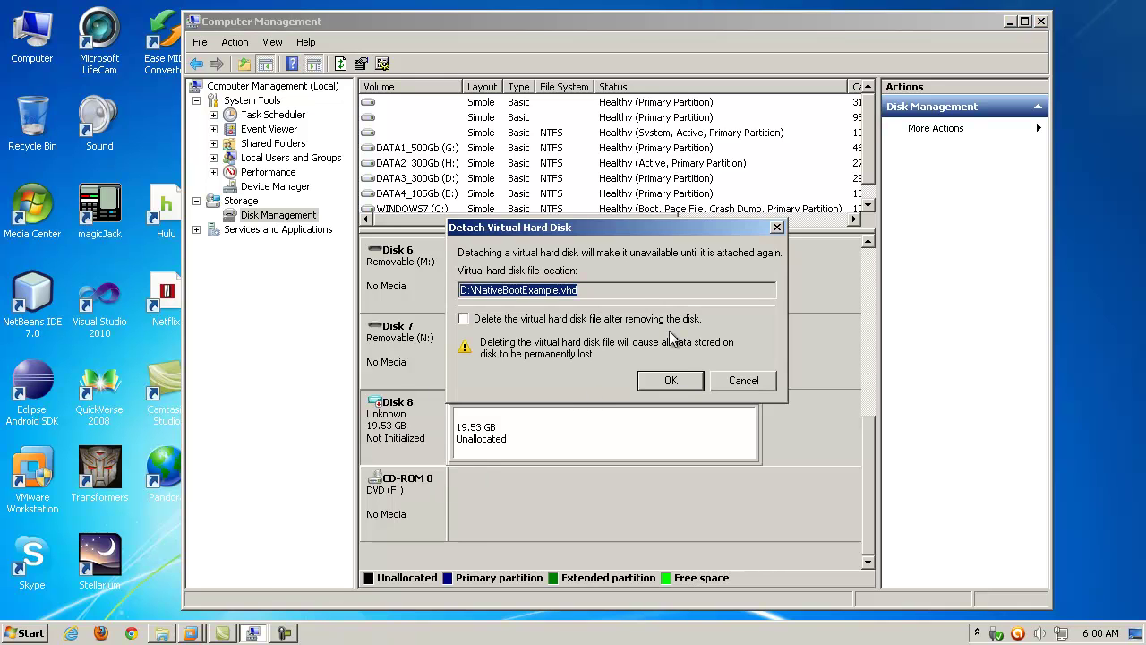
pyautogui.click(638, 291)
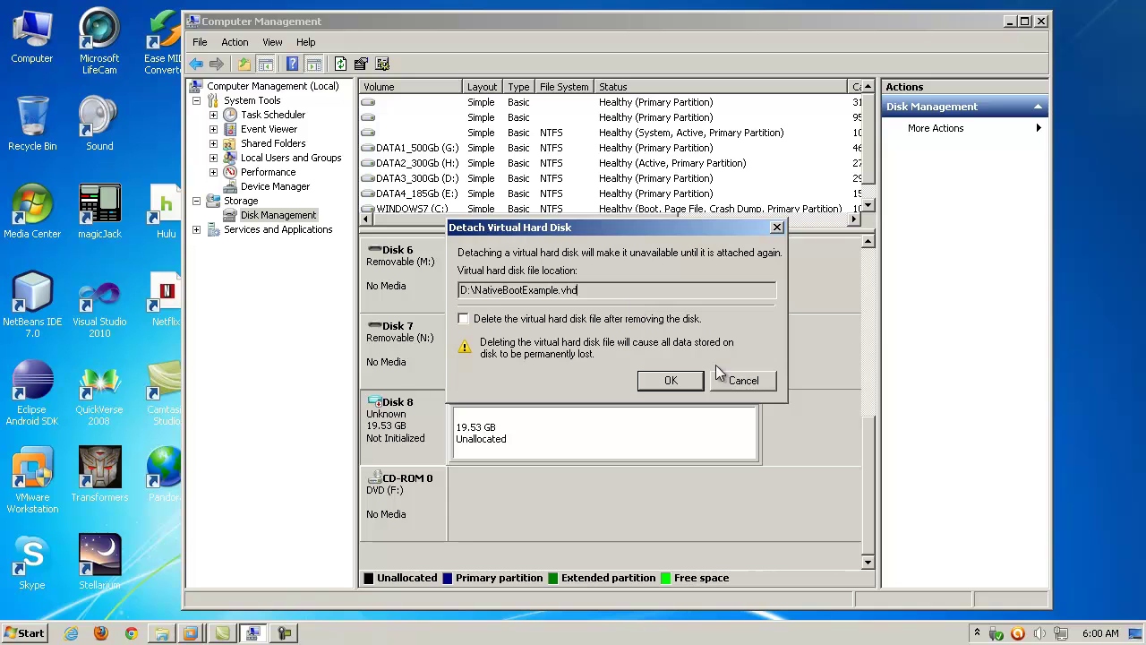
pyautogui.click(666, 380)
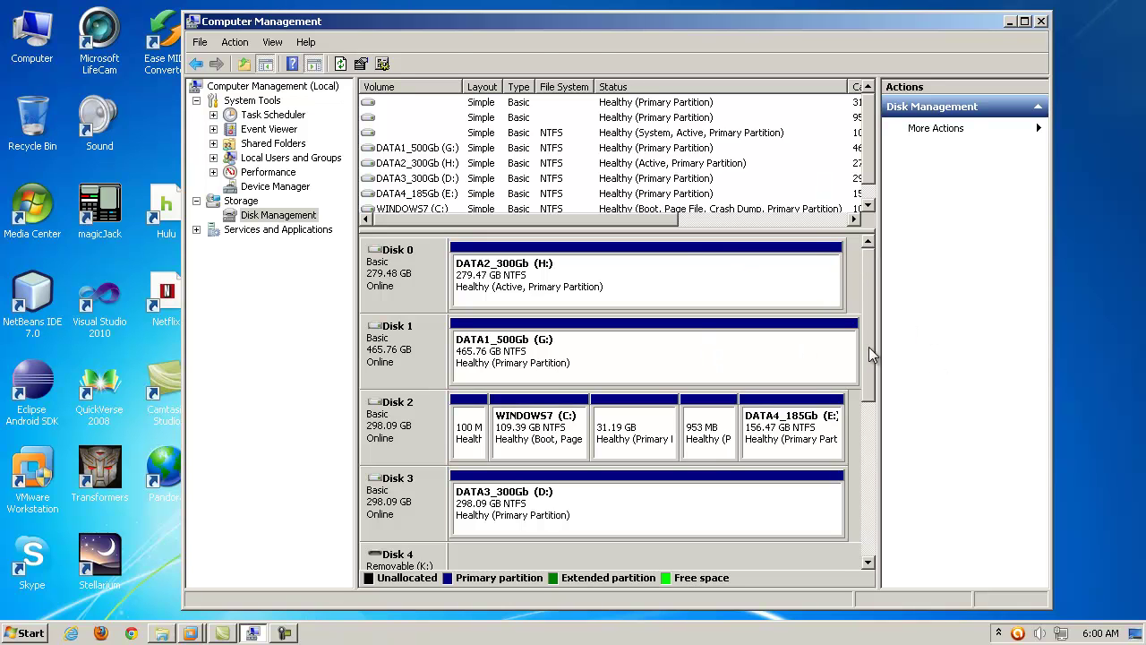
# Step: Check in Windows Explorer whether NativeBootExample.vhd is still on the DATA3_300Gb (D:) drive, and close the window
pyautogui.moveTo(866, 265); pyautogui.dragTo(890, 259)
pyautogui.doubleClick(13, 41)
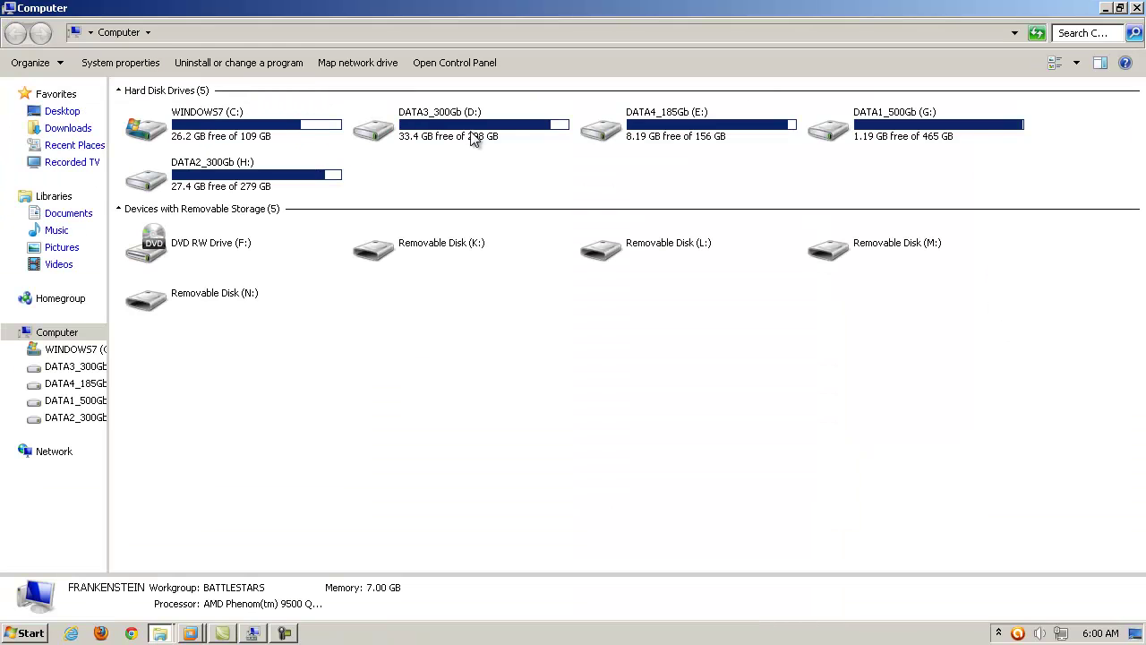
pyautogui.click(472, 140)
pyautogui.doubleClick(471, 140)
pyautogui.moveTo(1137, 242); pyautogui.dragTo(1137, 468)
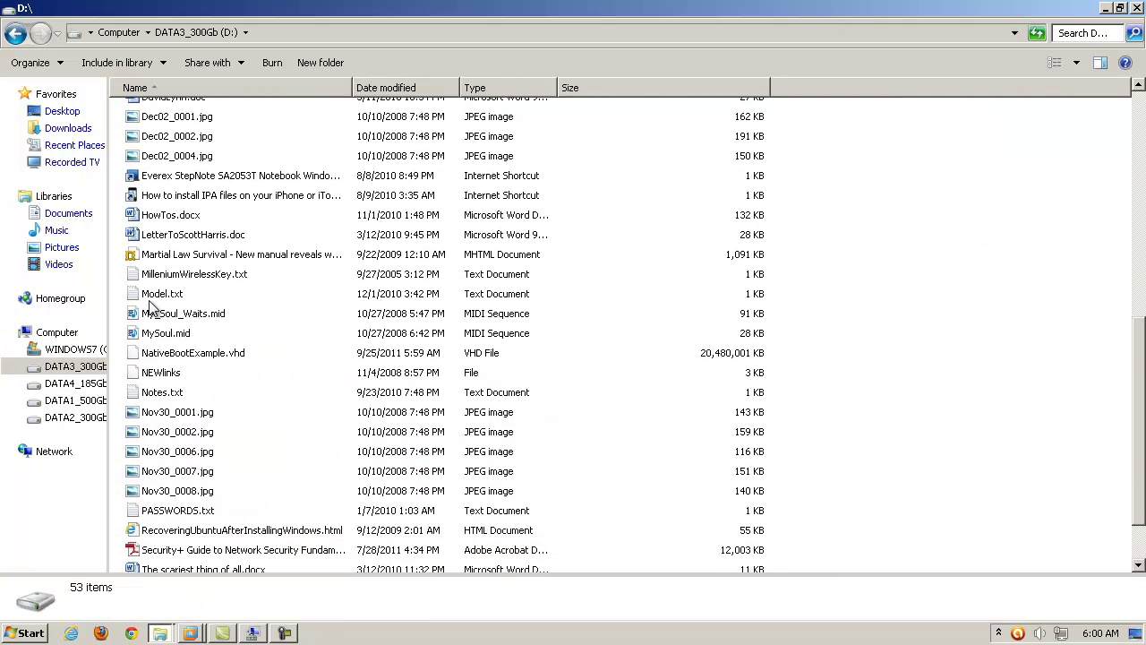
pyautogui.click(173, 257)
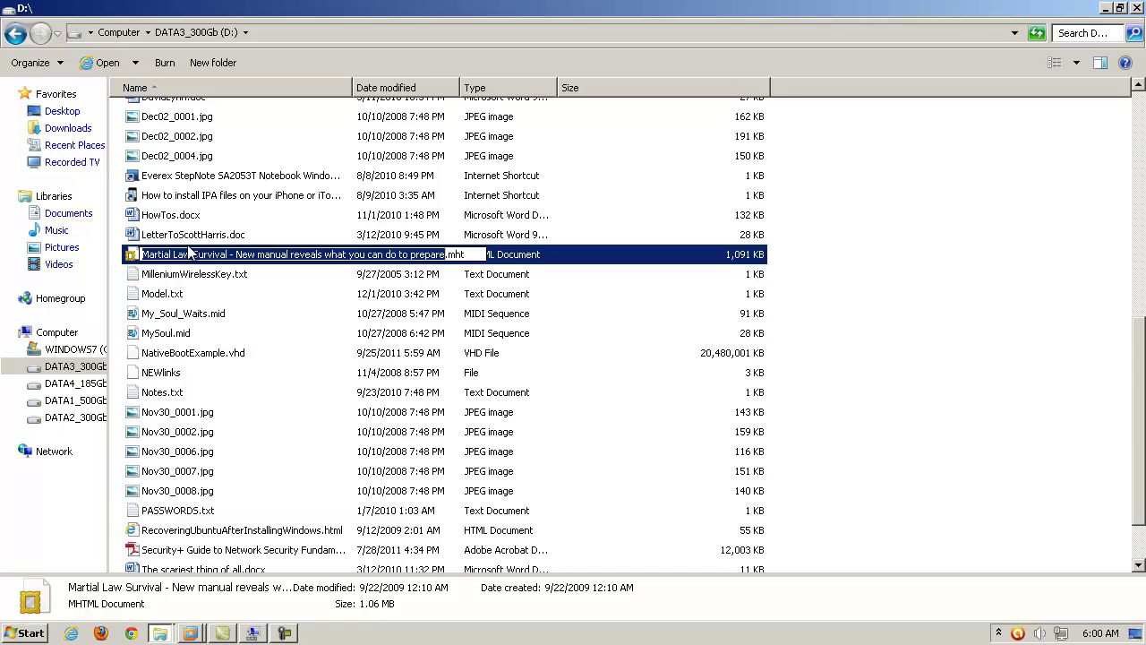
pyautogui.click(234, 354)
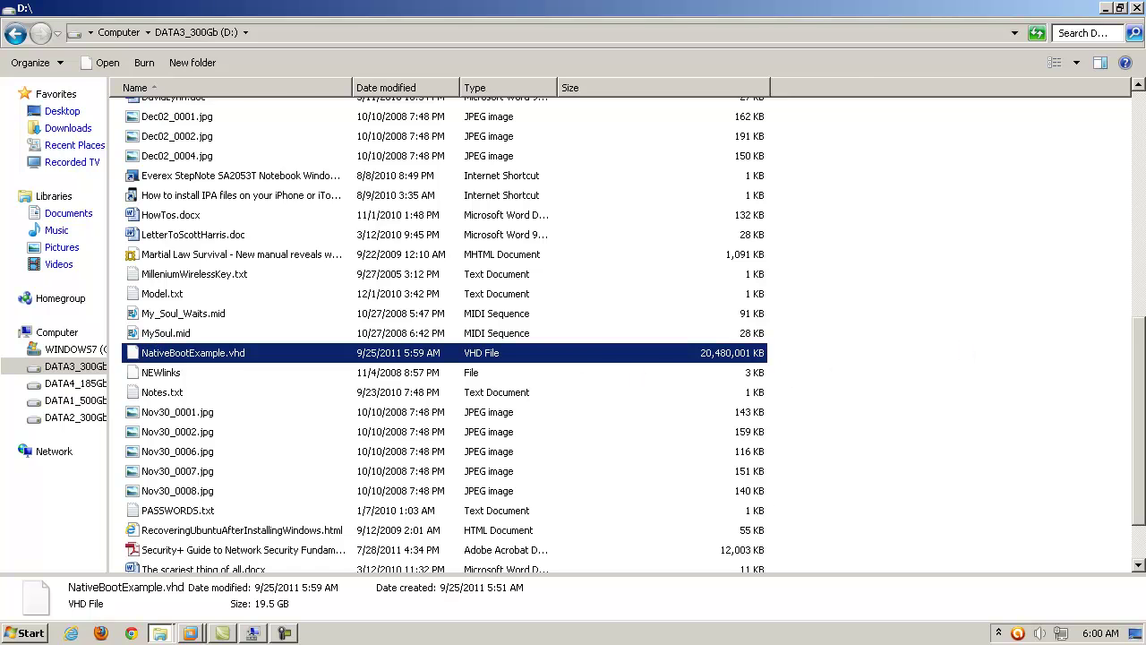
pyautogui.click(1137, 8)
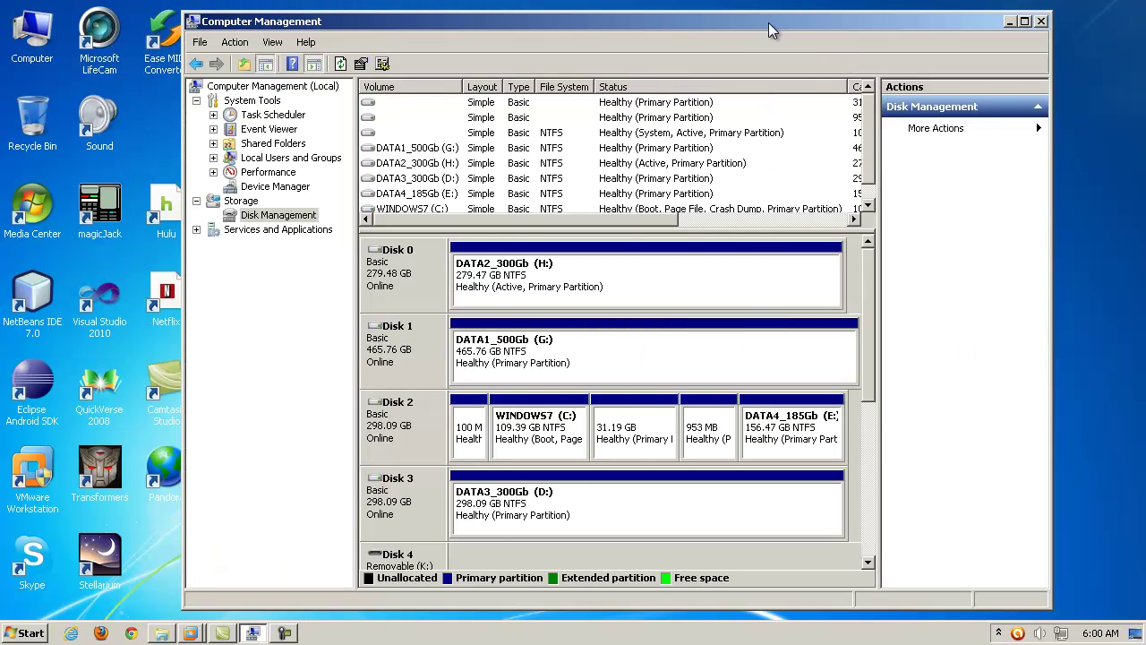
# Step: Attach the existing virtual hard disk D:\NativeBootExample.vhd with the read-only option off
pyautogui.moveTo(767, 34); pyautogui.dragTo(808, 37)
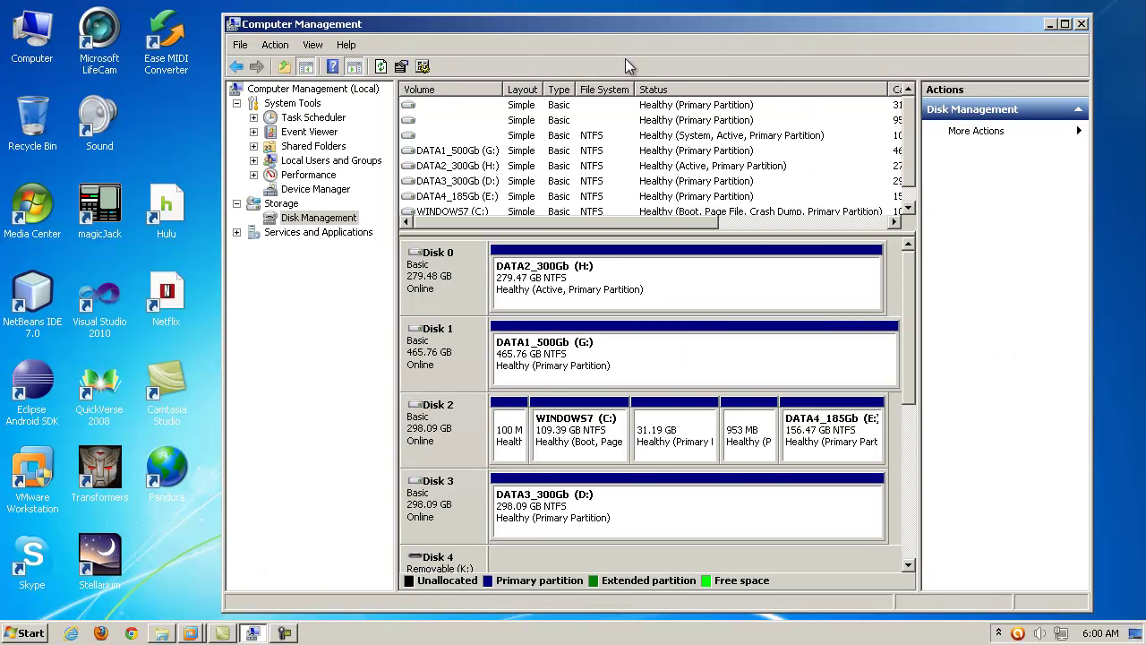
pyautogui.click(275, 45)
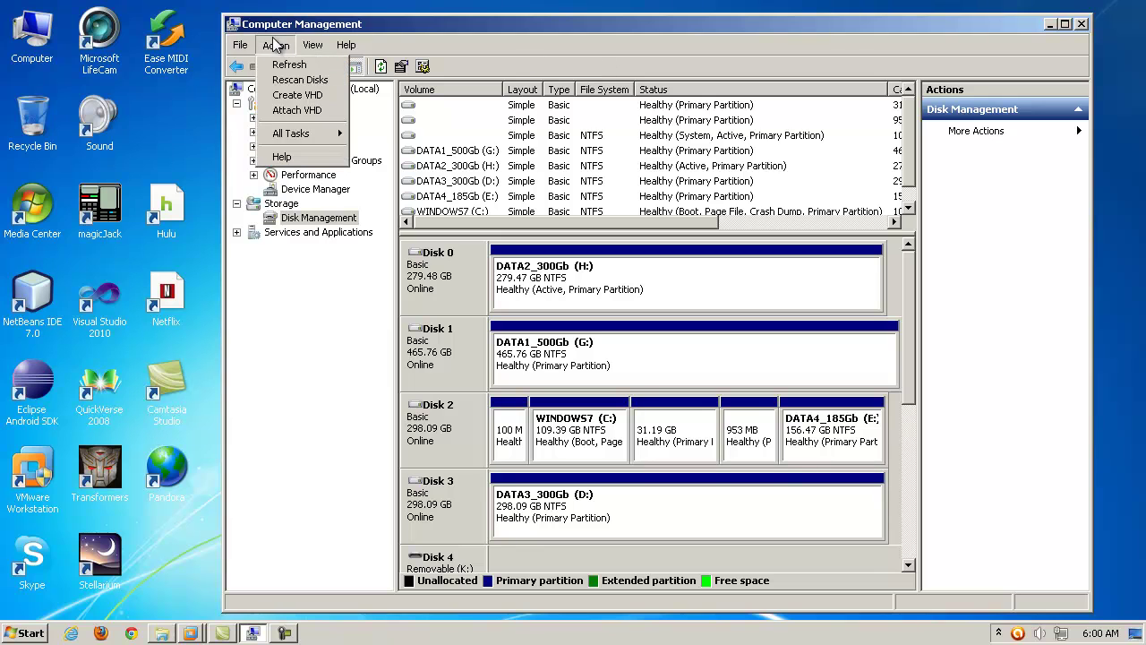
pyautogui.click(302, 110)
pyautogui.click(783, 316)
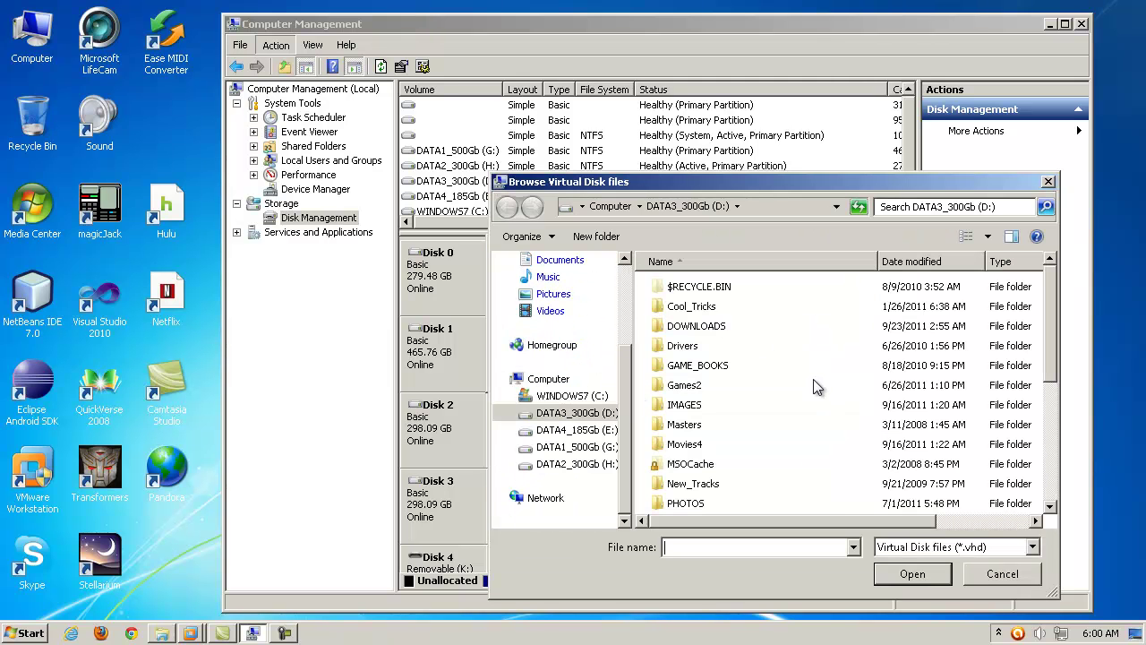
pyautogui.click(687, 423)
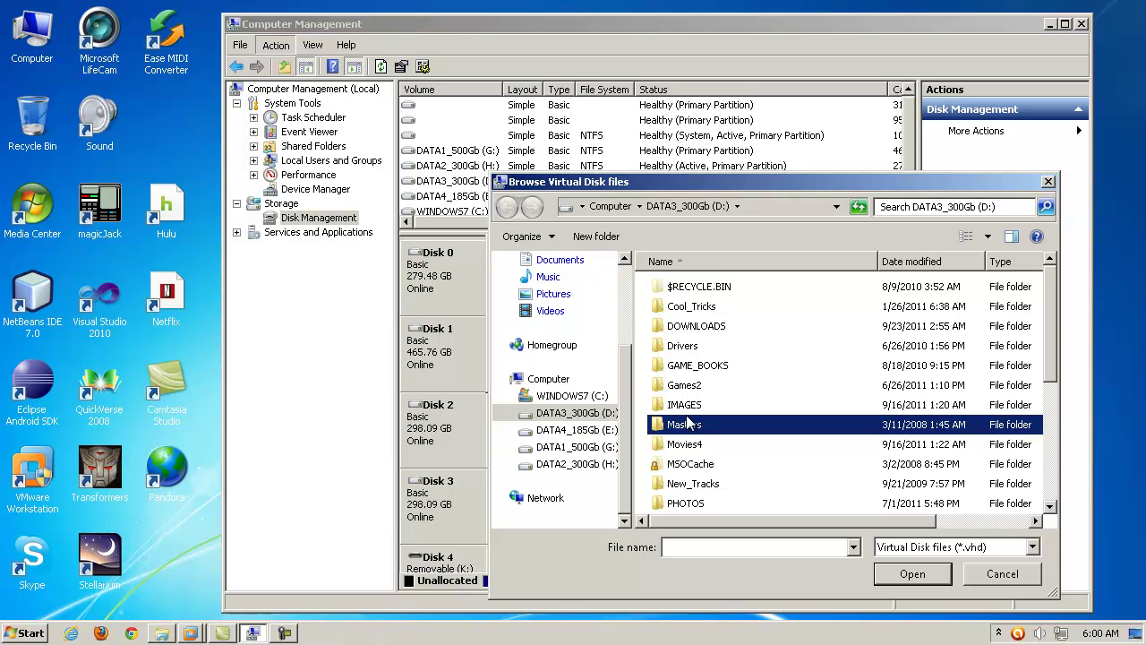
pyautogui.press('n')
pyautogui.press('a')
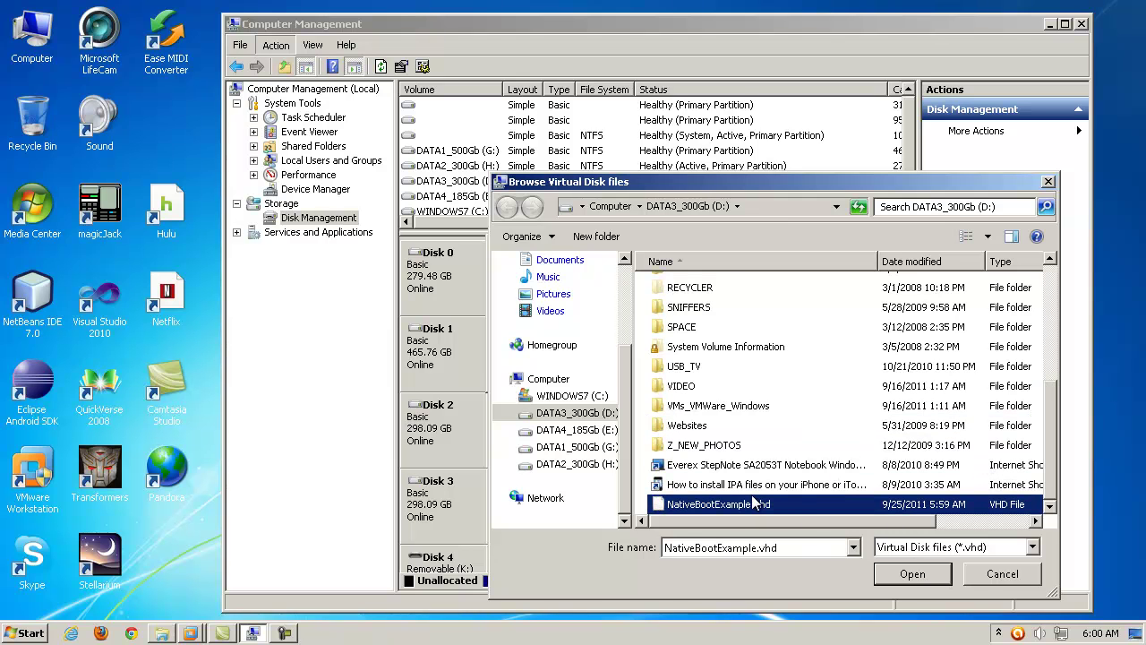
pyautogui.click(922, 575)
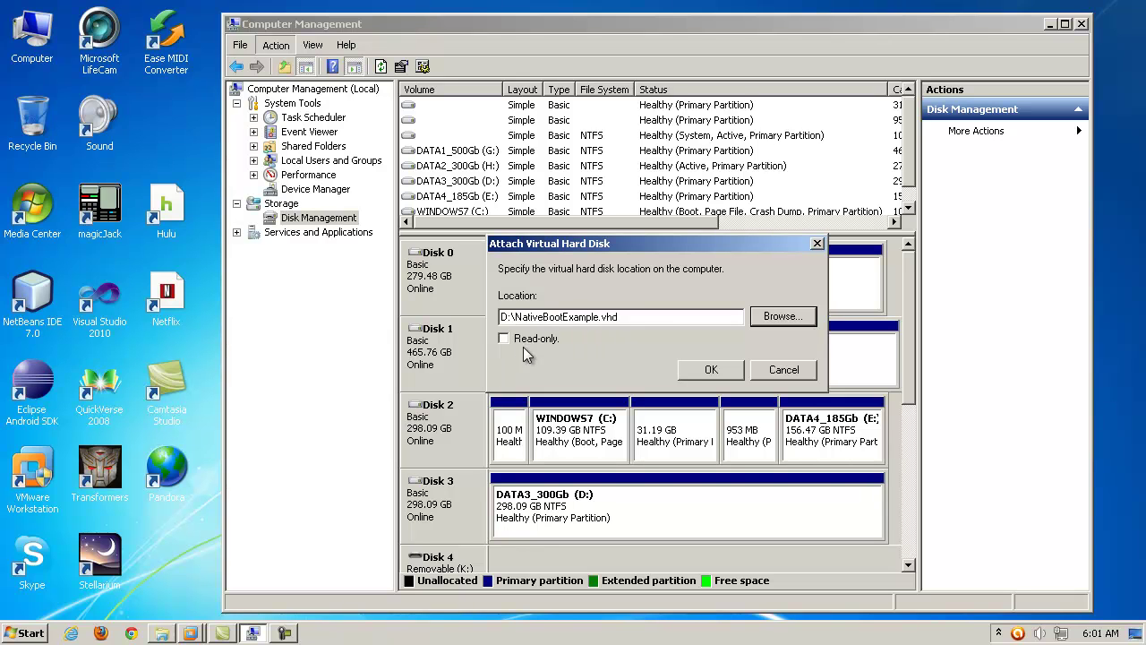
pyautogui.click(632, 319)
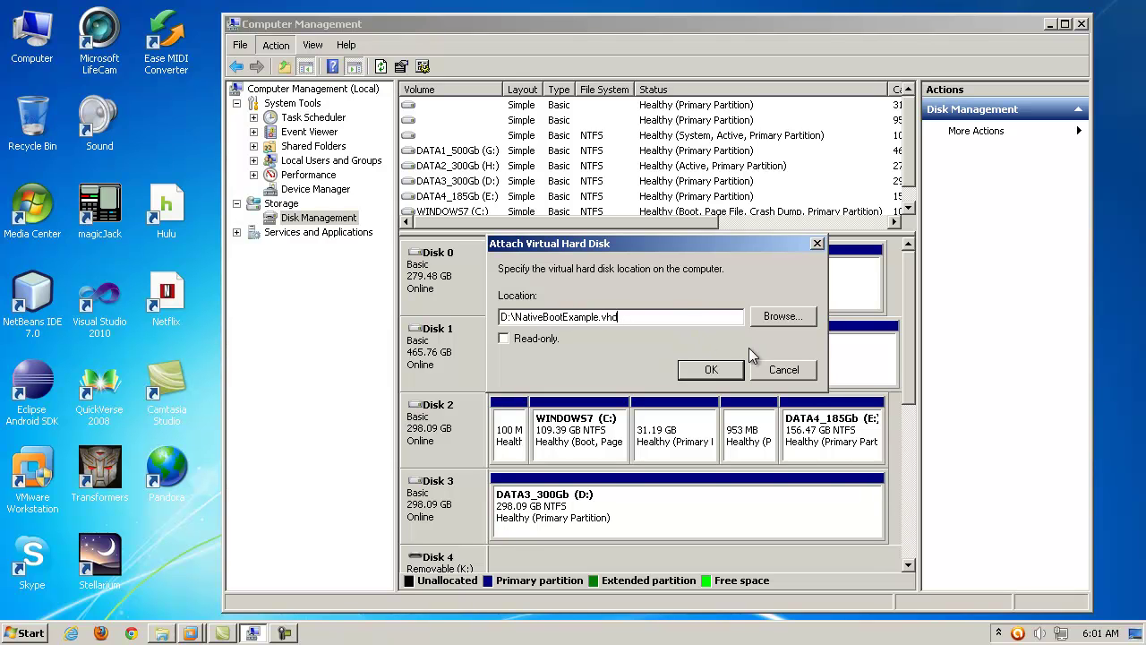
pyautogui.click(712, 370)
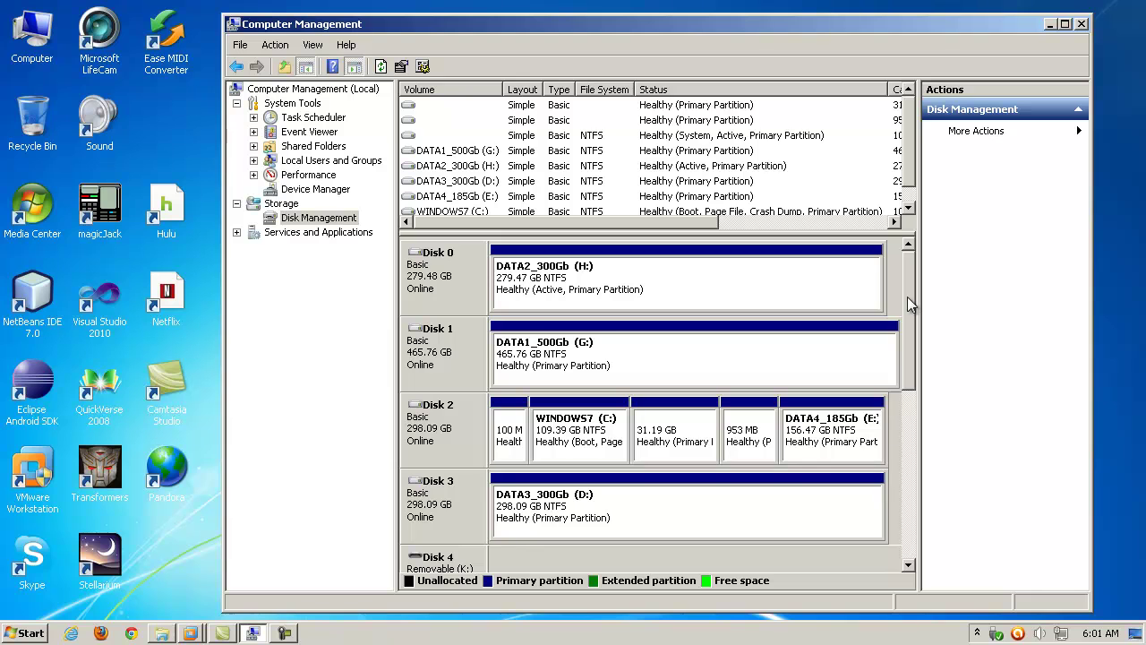
# Step: Check the commands for Disk 8's unallocated space and review its device properties, including policies, volumes, driver and details
pyautogui.moveTo(908, 294); pyautogui.dragTo(933, 472)
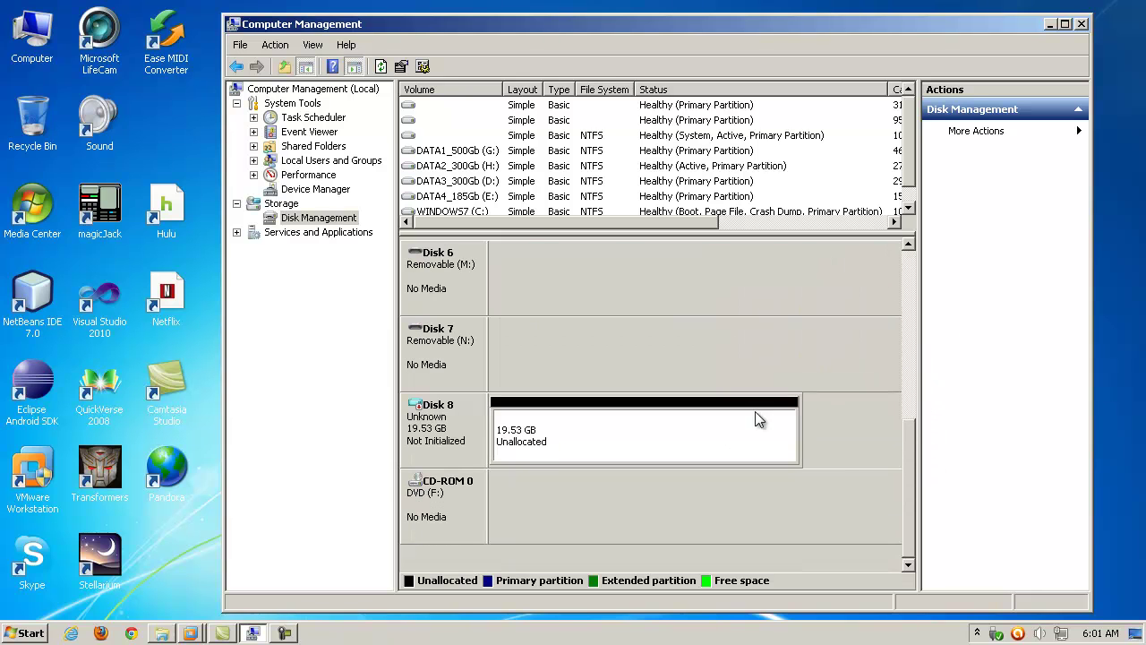
pyautogui.click(726, 428)
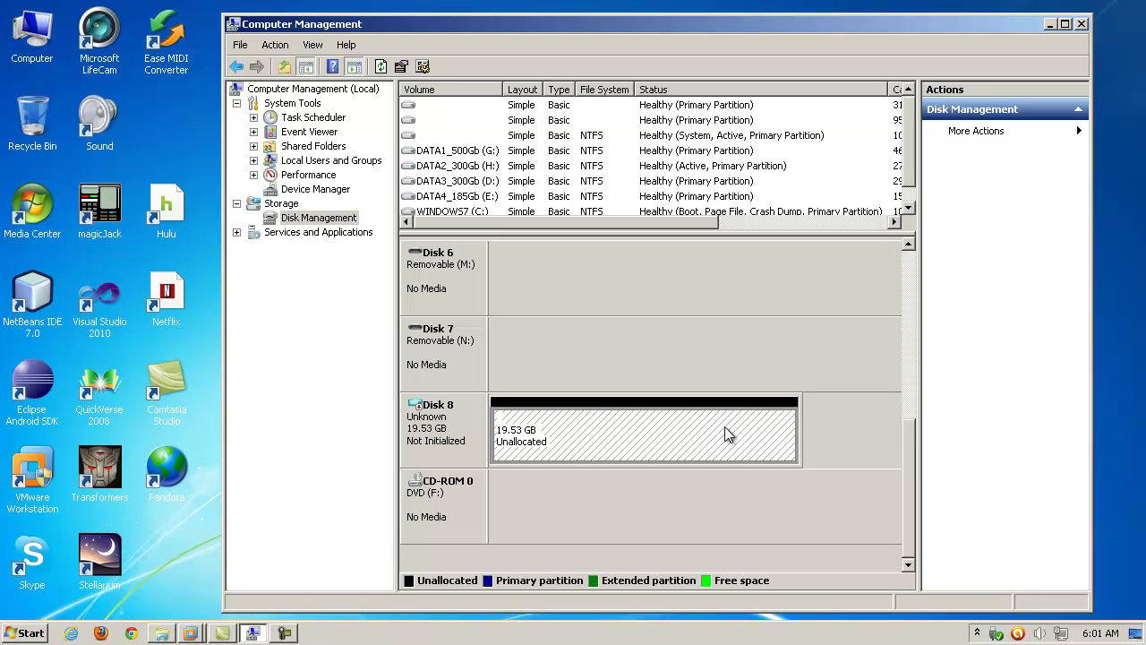
pyautogui.rightClick(726, 434)
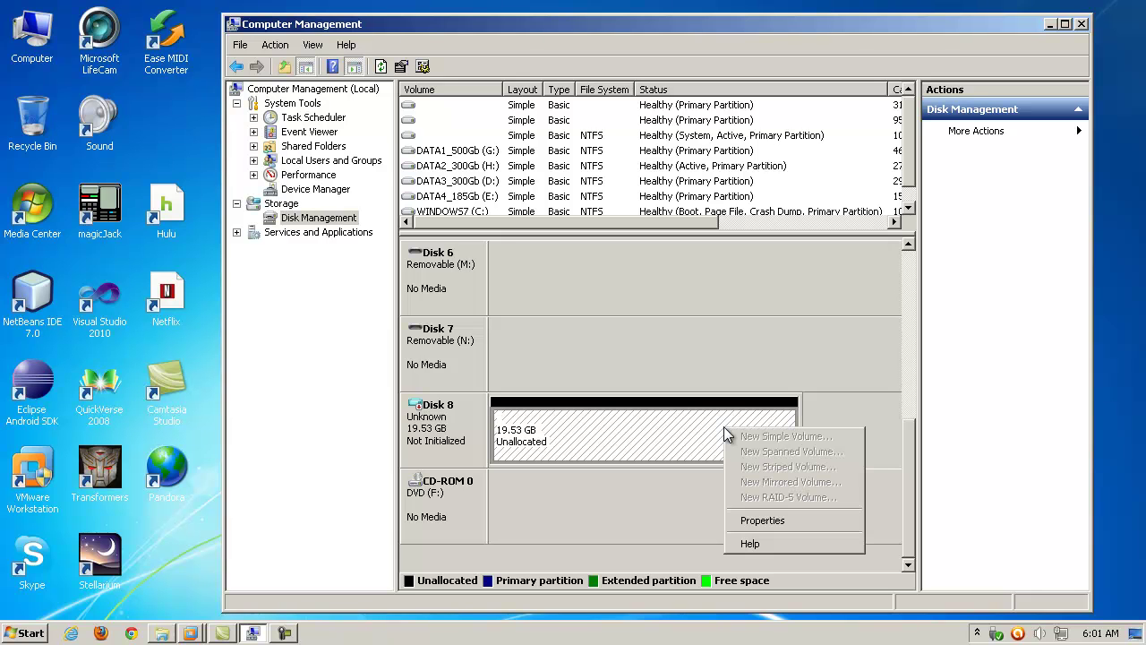
pyautogui.click(762, 520)
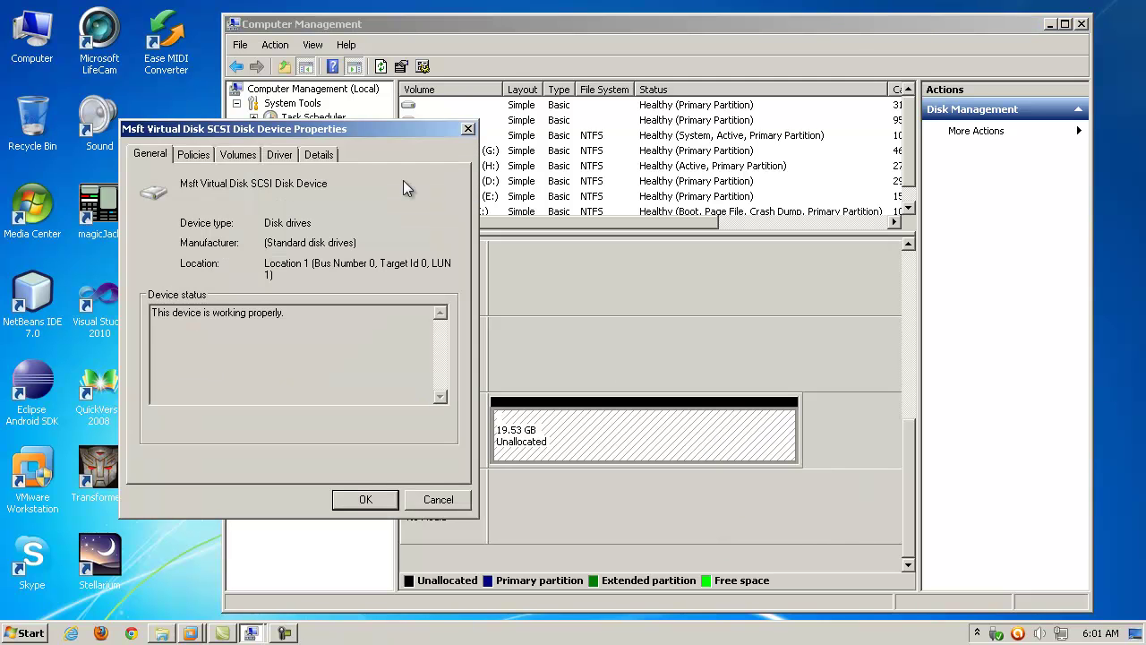
pyautogui.click(199, 157)
pyautogui.click(238, 154)
pyautogui.click(280, 155)
pyautogui.click(321, 155)
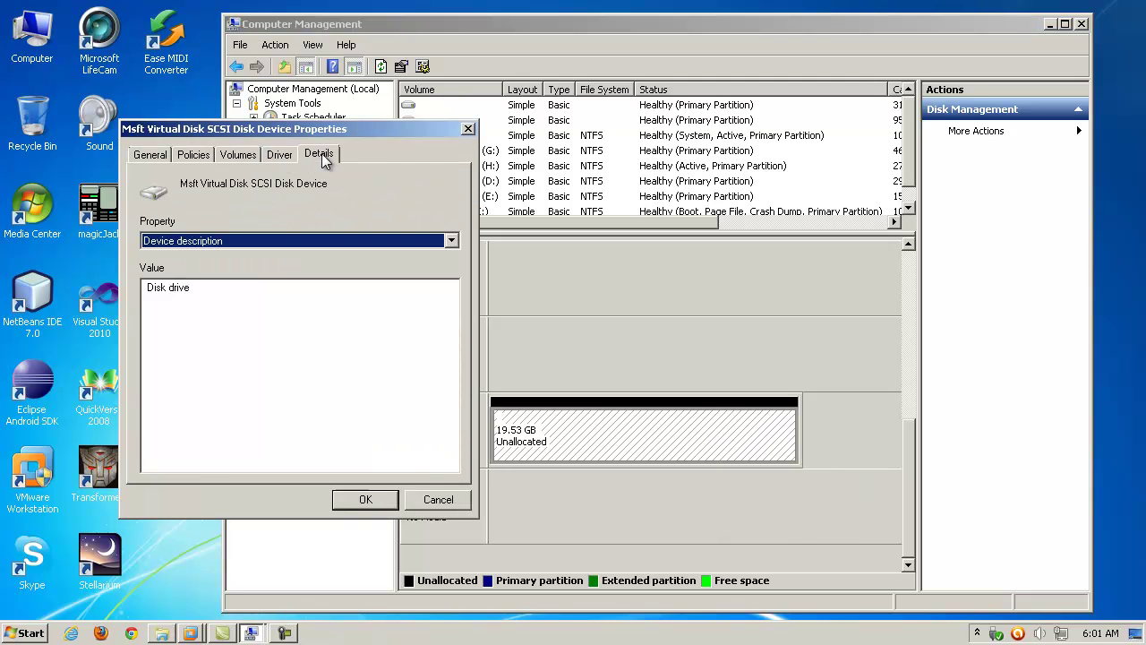
pyautogui.click(436, 499)
# Step: Initialize Disk 8 with the MBR (Master Boot Record) partition style
pyautogui.click(435, 439)
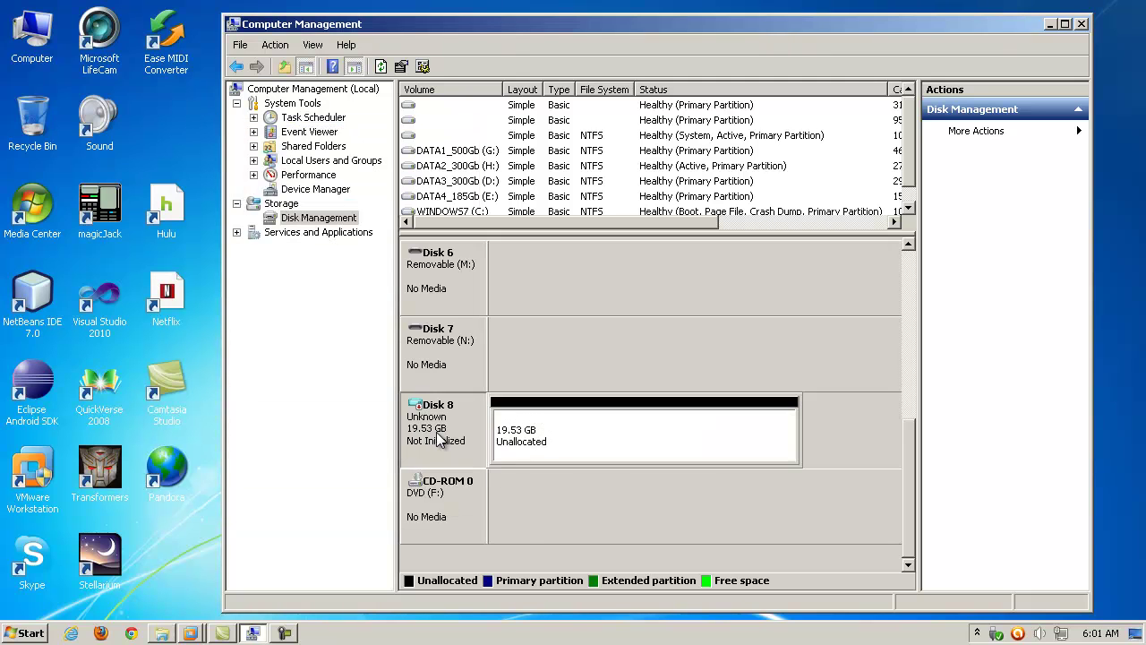
pyautogui.rightClick(437, 434)
pyautogui.click(475, 441)
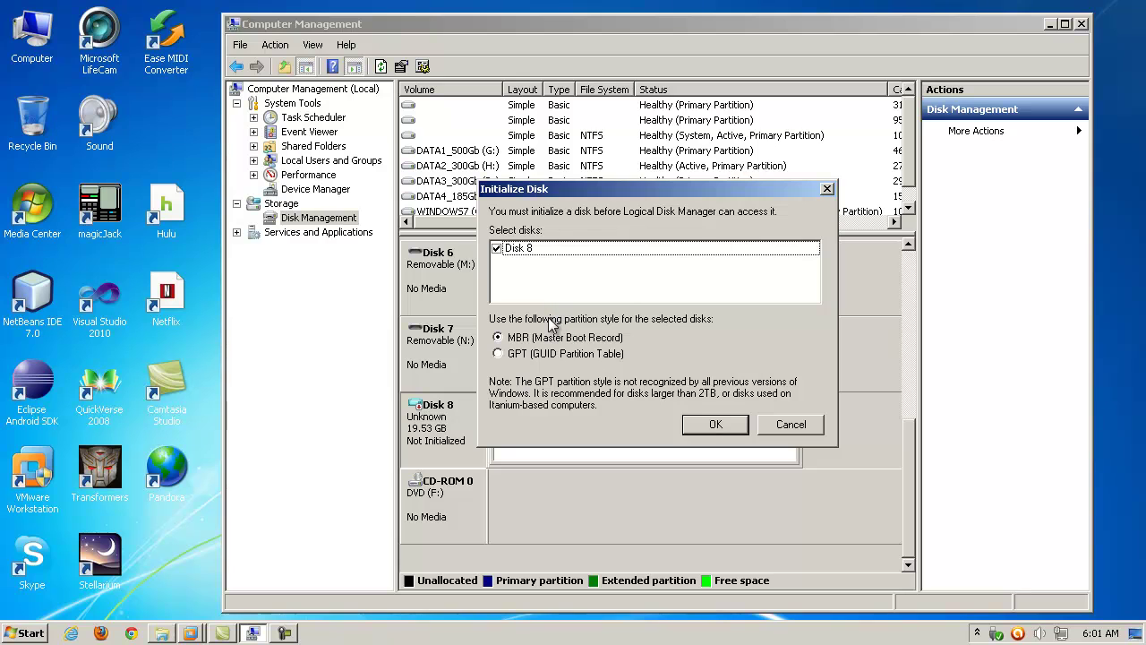
pyautogui.click(715, 425)
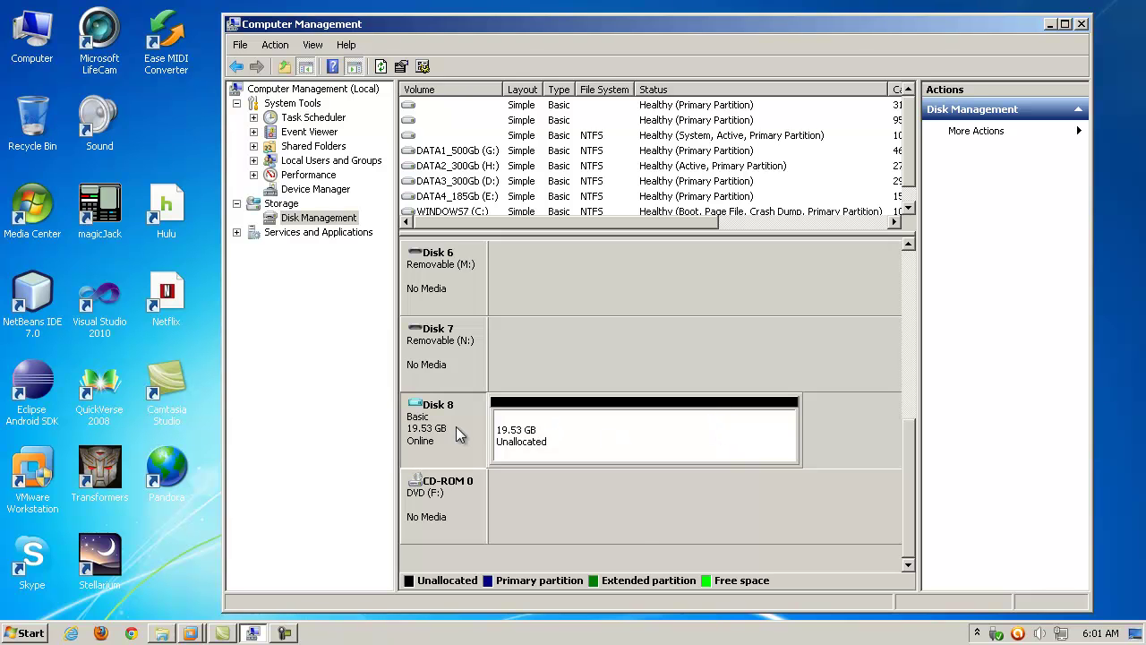
# Step: Start a new simple volume in Disk 8's unallocated space with a size of 19997 MB and drive letter I
pyautogui.click(587, 454)
pyautogui.rightClick(586, 454)
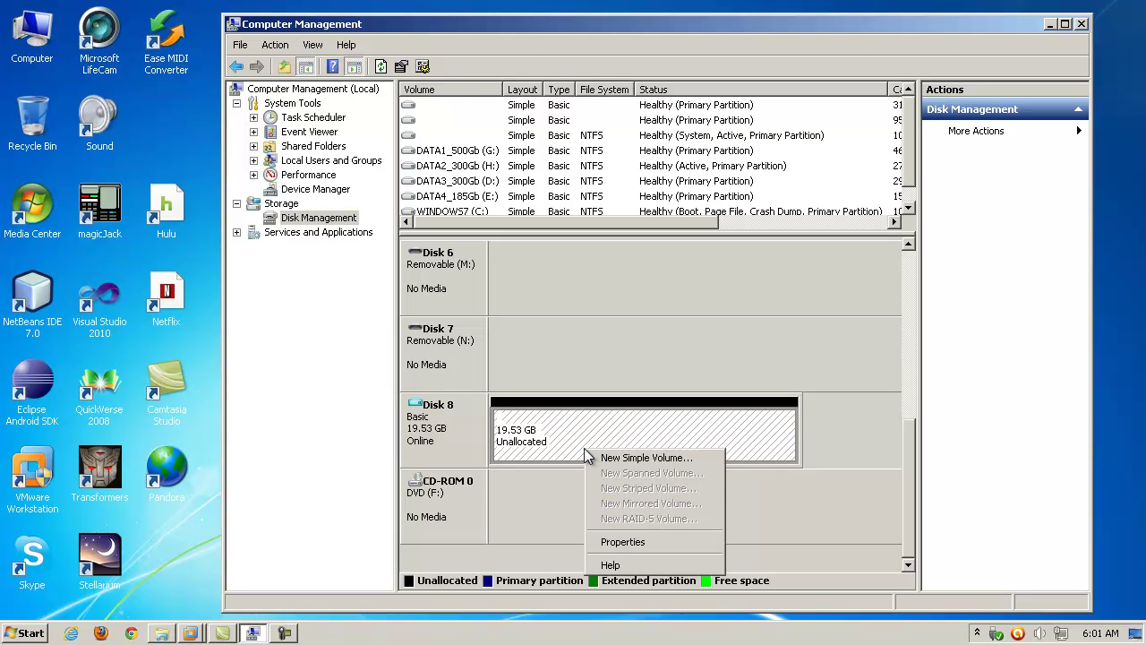
pyautogui.click(632, 458)
pyautogui.click(748, 427)
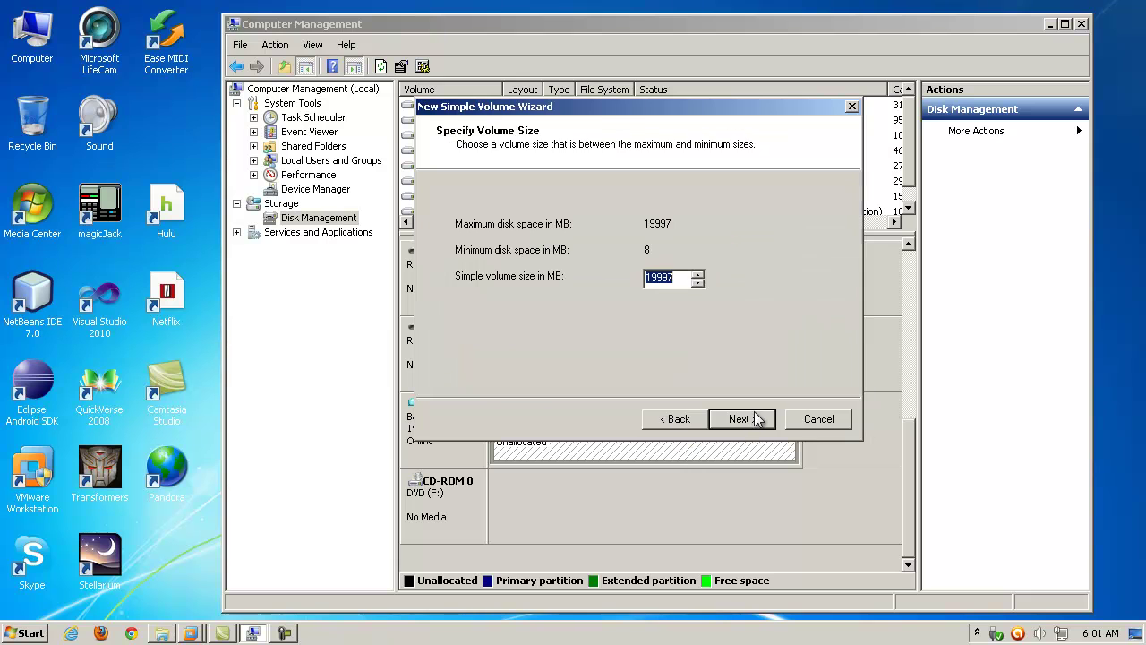
pyautogui.click(754, 426)
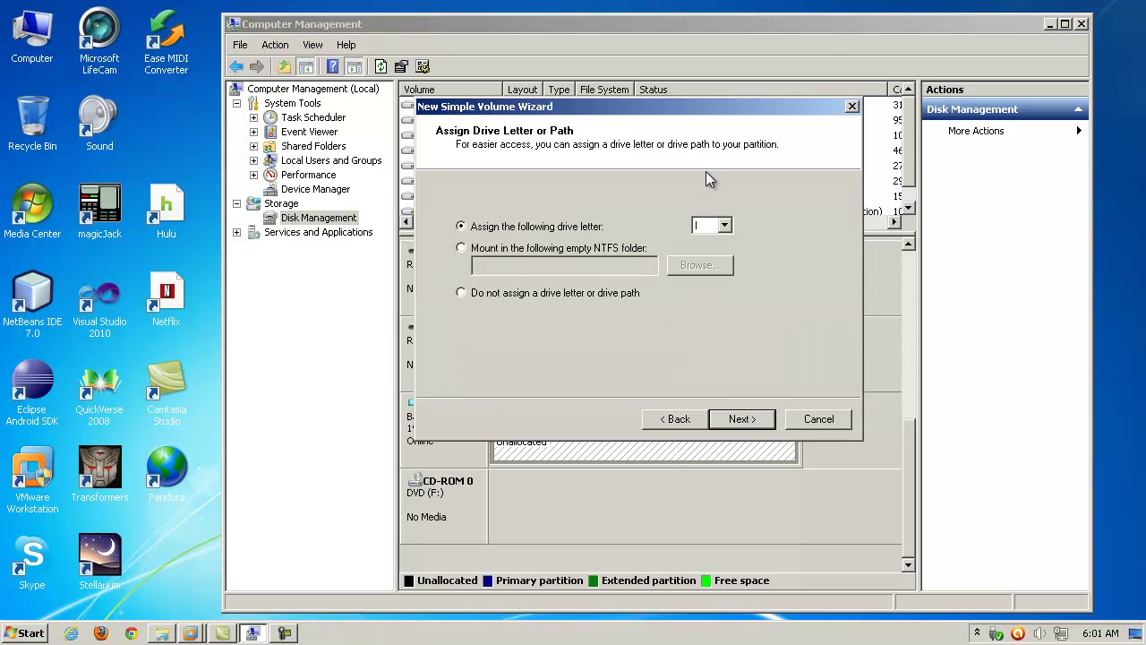
pyautogui.click(757, 421)
# Step: Label the new volume VIRT_DATA, quick format it as NTFS with the default allocation unit size, and finish creating it
pyautogui.moveTo(684, 315); pyautogui.dragTo(568, 319)
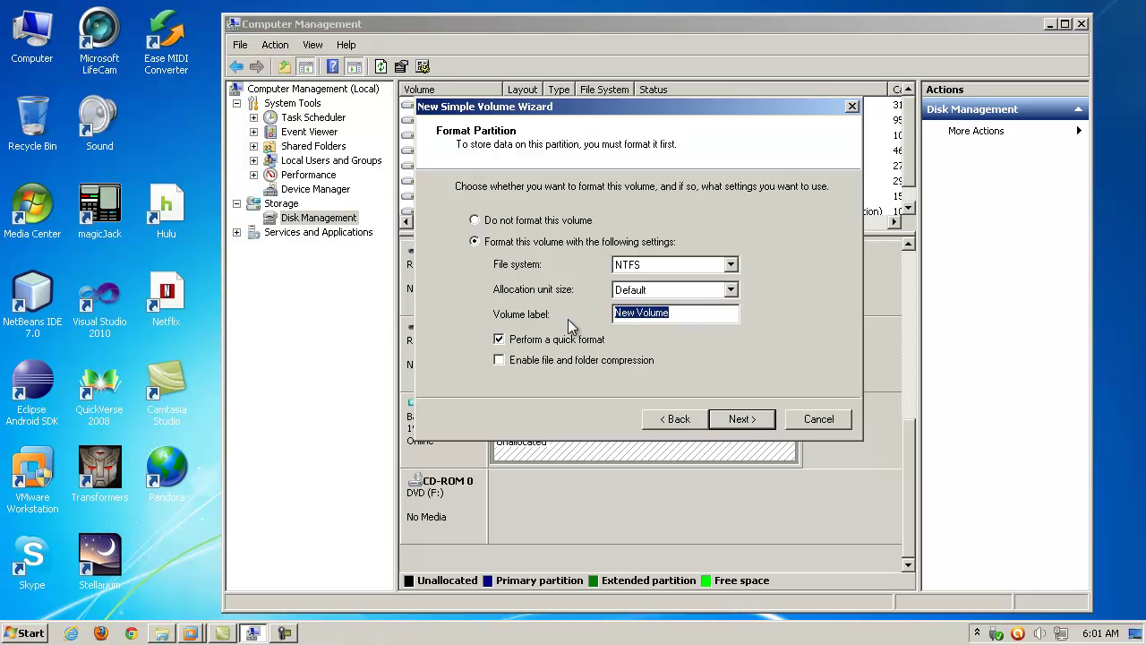
pyautogui.write('VIRT_DATA')
pyautogui.click(741, 419)
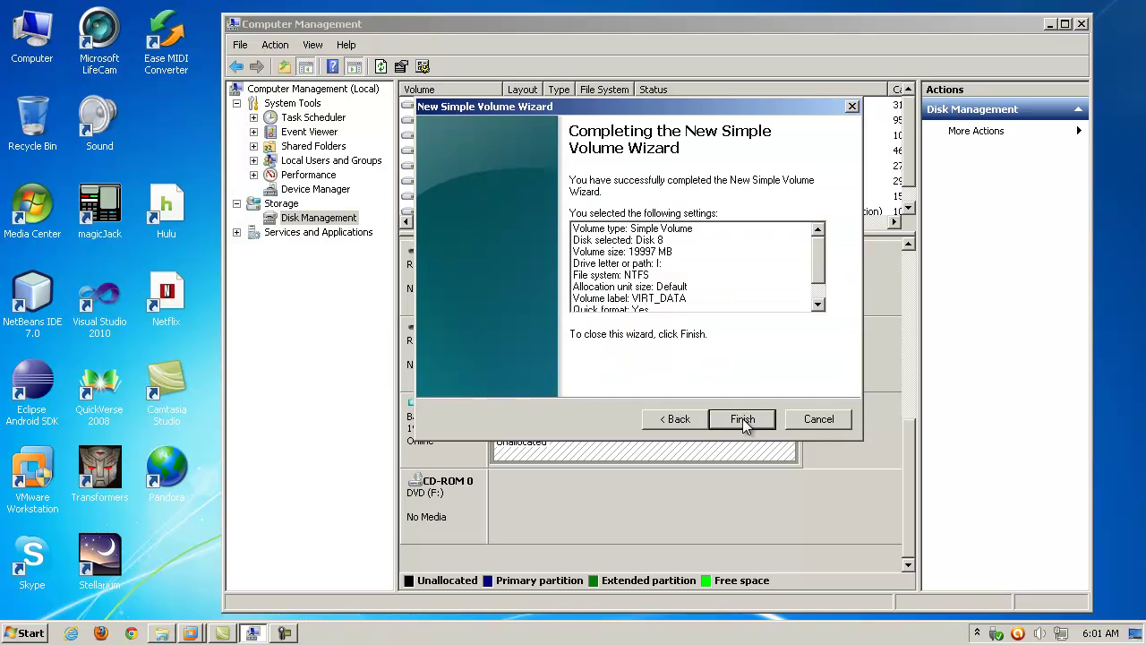
pyautogui.click(741, 418)
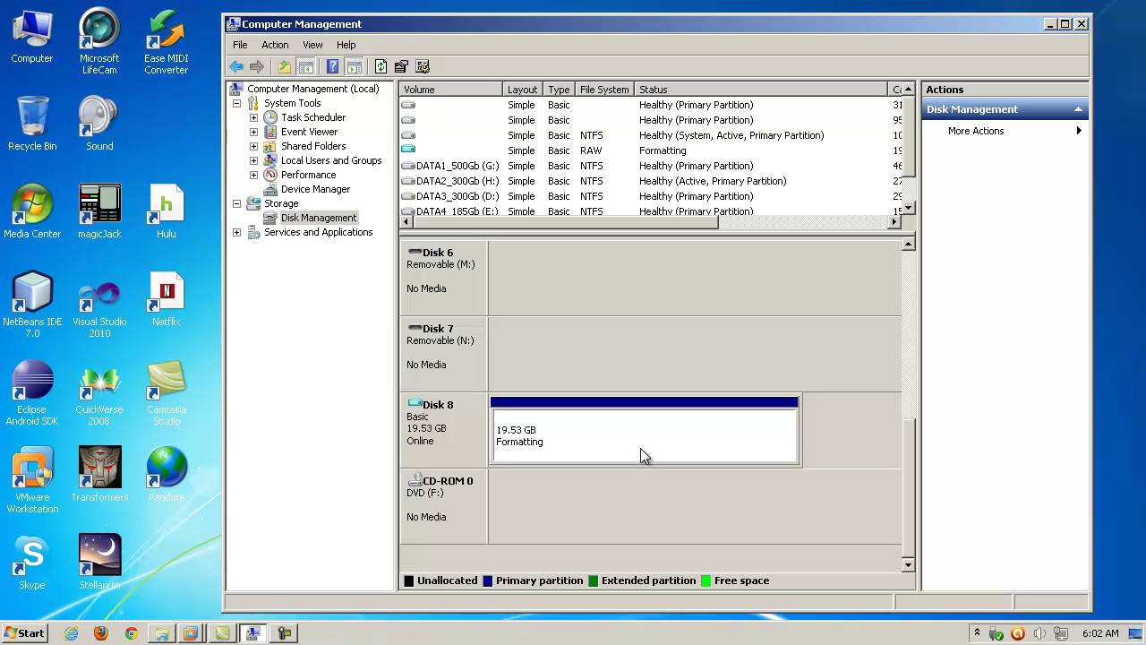
pyautogui.click(640, 448)
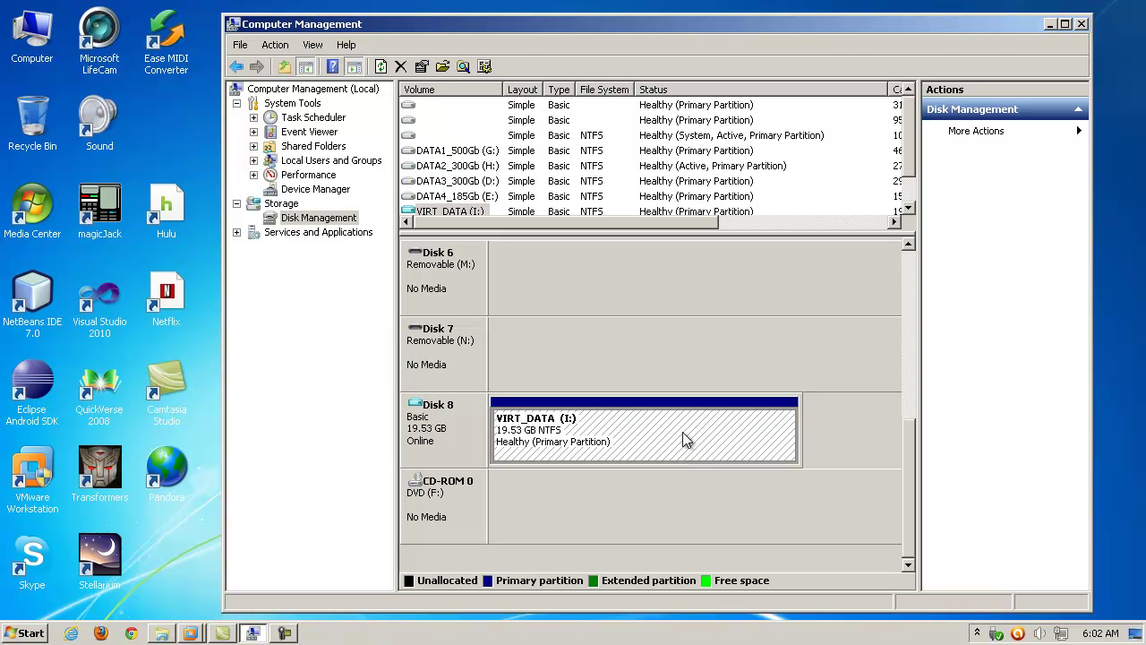
# Step: Look at the contents of the VIRT_DATA (I:) drive in Windows Explorer and widen the navigation area to show full drive names
pyautogui.doubleClick(33, 36)
pyautogui.doubleClick(507, 177)
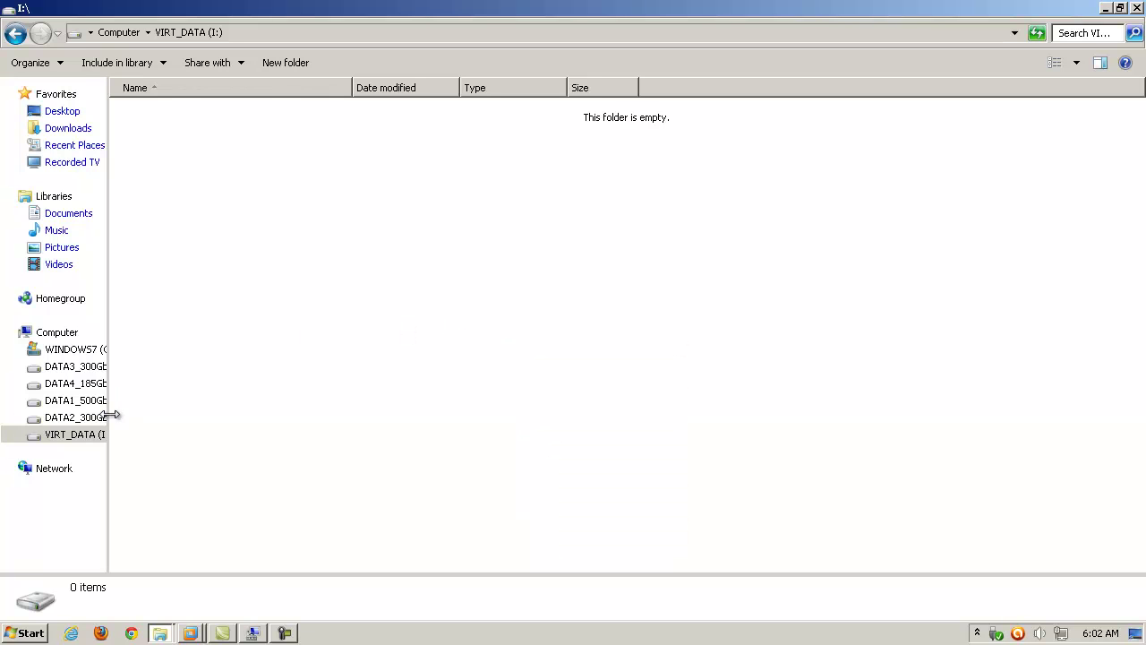
pyautogui.moveTo(108, 459); pyautogui.dragTo(192, 456)
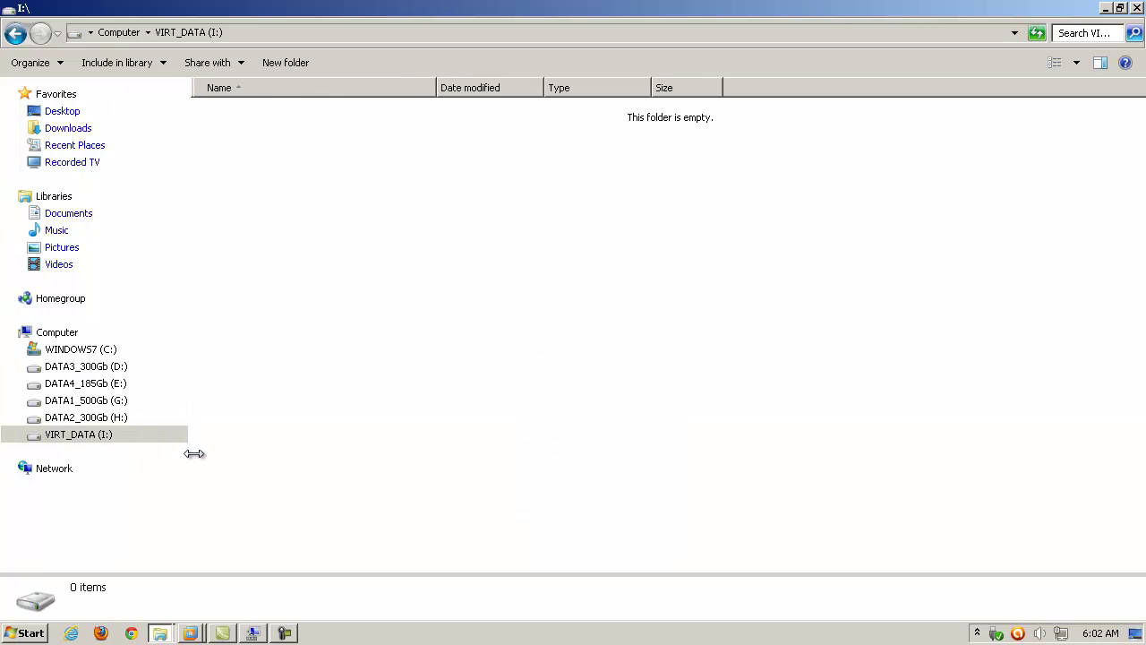
# Step: Check the contents of the VIRT_DATA (I:) drive and close its Explorer window
pyautogui.click(87, 438)
pyautogui.click(285, 440)
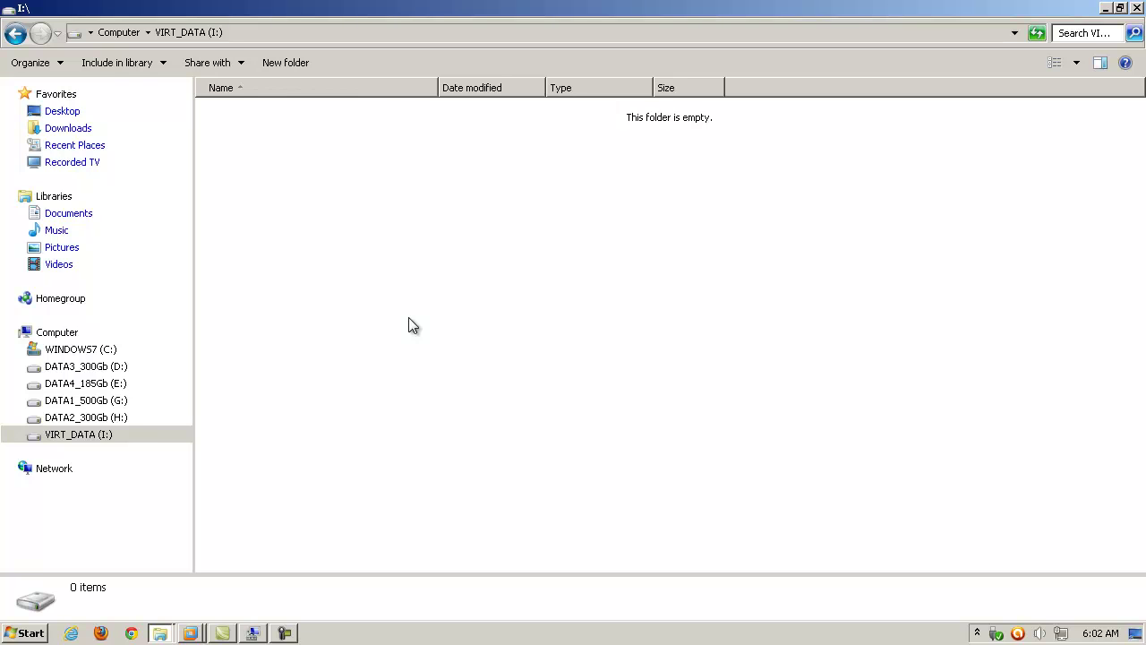
pyautogui.rightClick(485, 328)
pyautogui.click(443, 300)
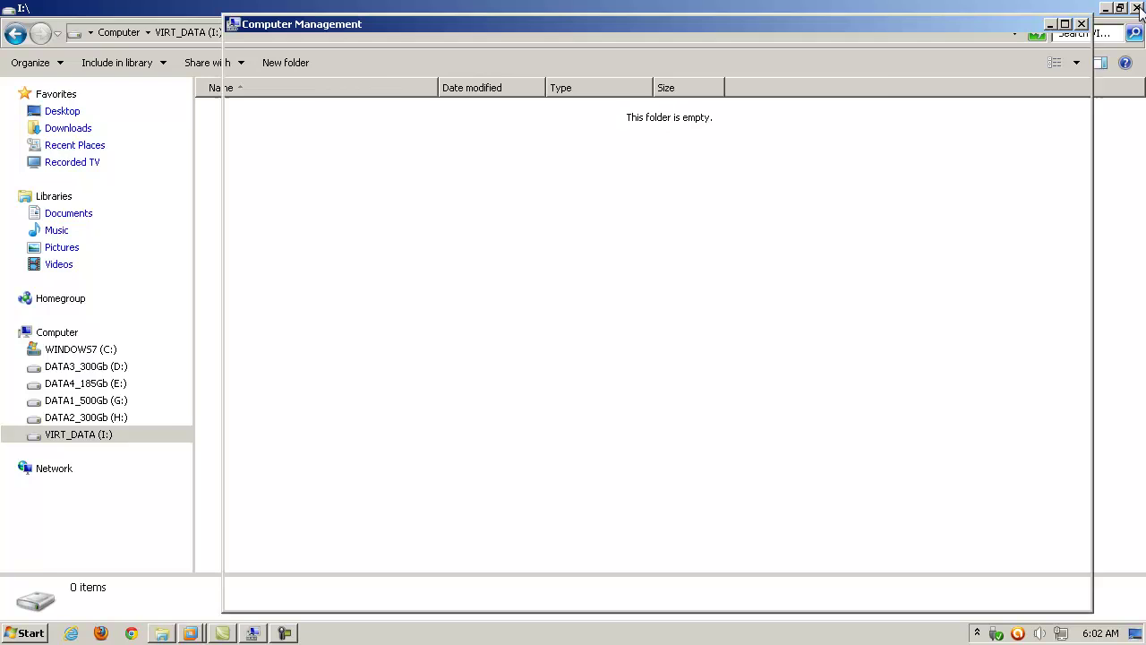
pyautogui.click(1137, 8)
# Step: Enlarge the volume list in Disk Management to view VIRT_DATA (I:) among the other volumes
pyautogui.moveTo(846, 233); pyautogui.dragTo(847, 251)
pyautogui.moveTo(910, 437)
pyautogui.mouseDown()
pyautogui.moveTo(895, 419)
pyautogui.moveTo(902, 437)
pyautogui.mouseUp()
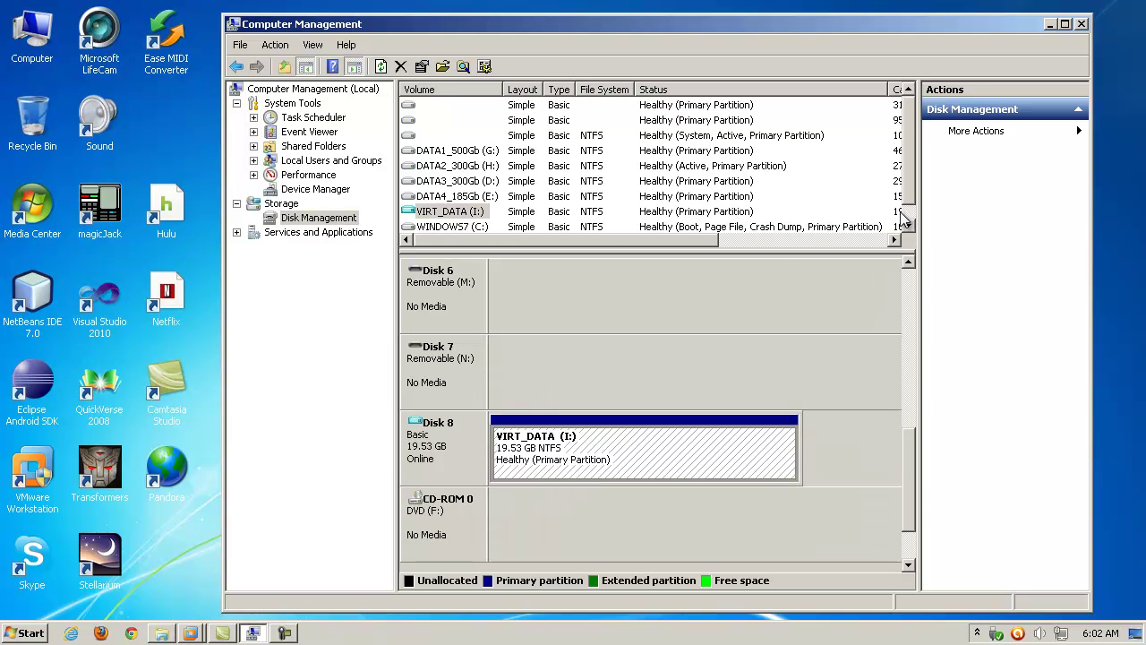
pyautogui.moveTo(801, 251); pyautogui.dragTo(808, 301)
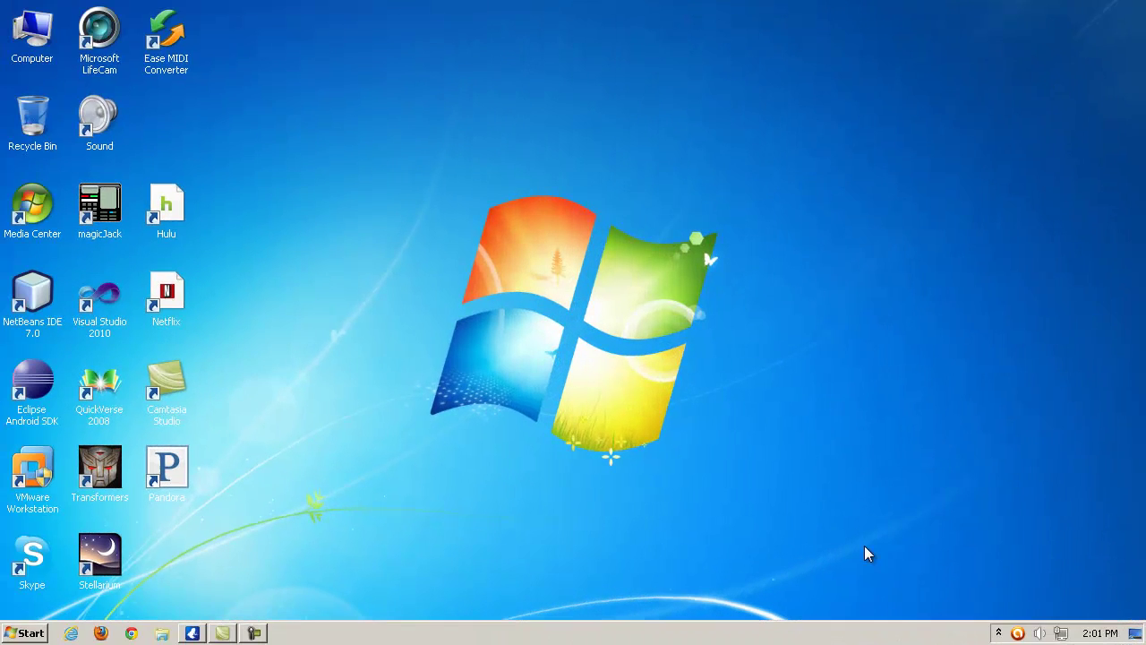
# Step: Open a Command Prompt with administrator rights from the Accessories programs
pyautogui.click(43, 633)
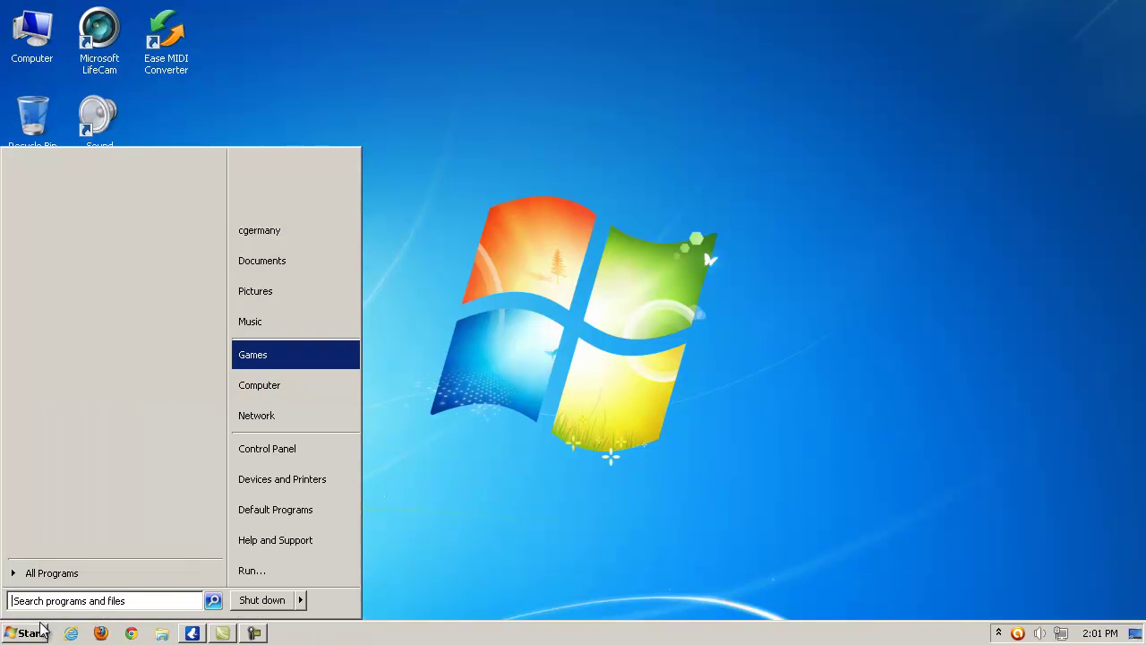
pyautogui.click(71, 577)
pyautogui.click(63, 300)
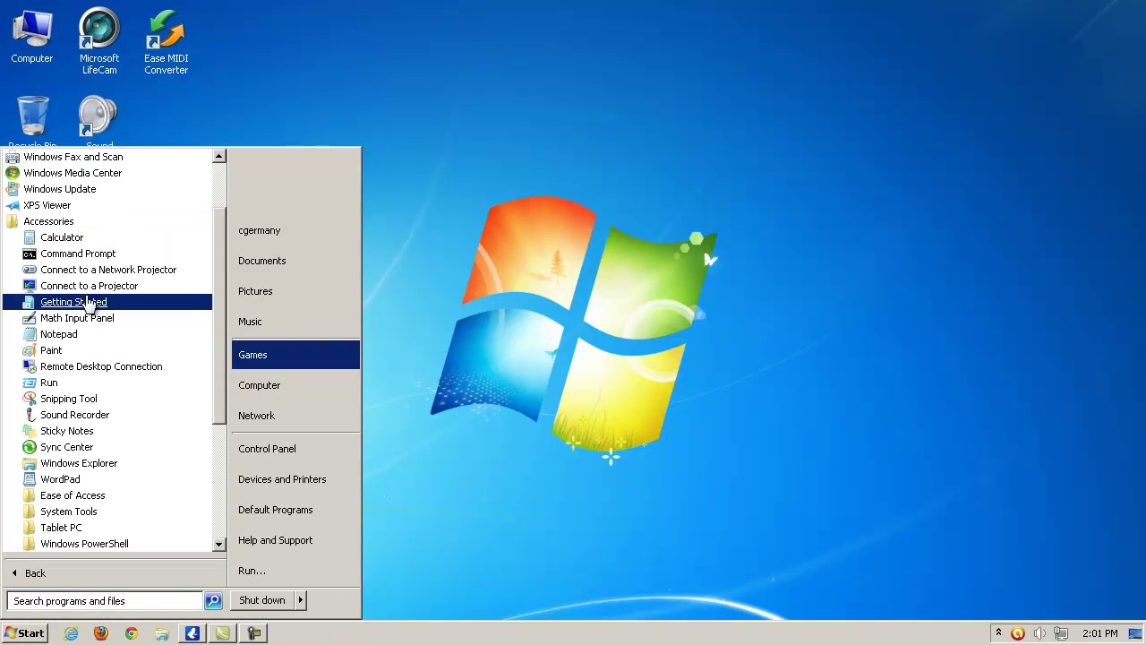
pyautogui.rightClick(79, 257)
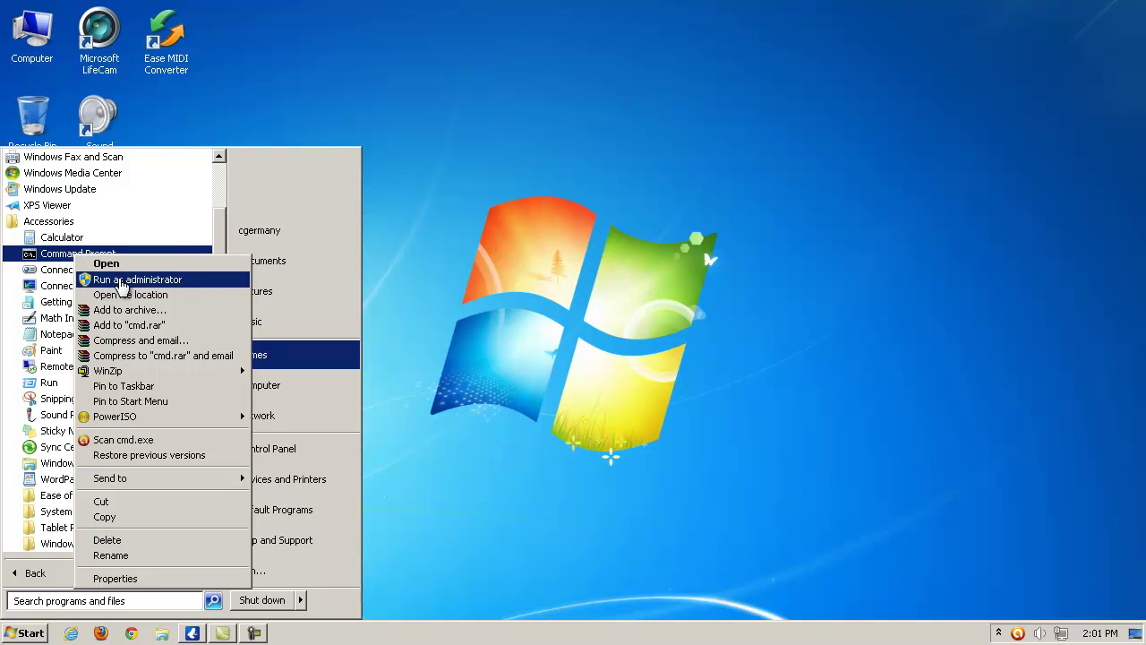
pyautogui.click(121, 282)
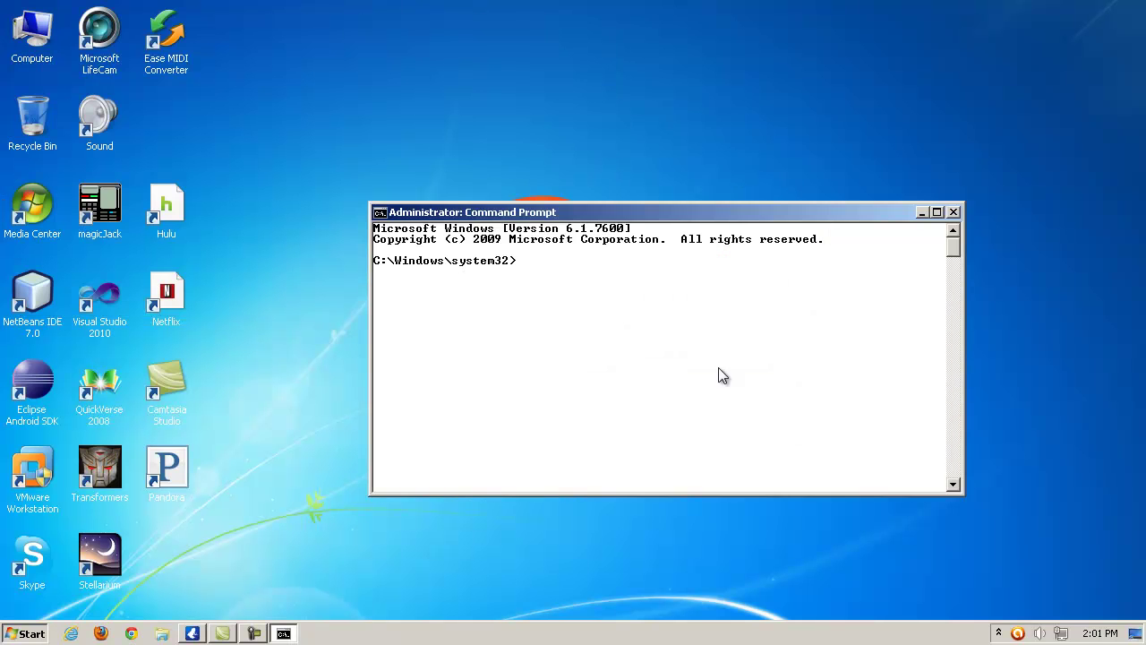
# Step: Change to the root directory of drive C: and clear the Command Prompt screen
pyautogui.write('cd ..')
pyautogui.press('Return')
pyautogui.write('cd ..')
pyautogui.press('Return')
pyautogui.write('cls')
pyautogui.press('Return')
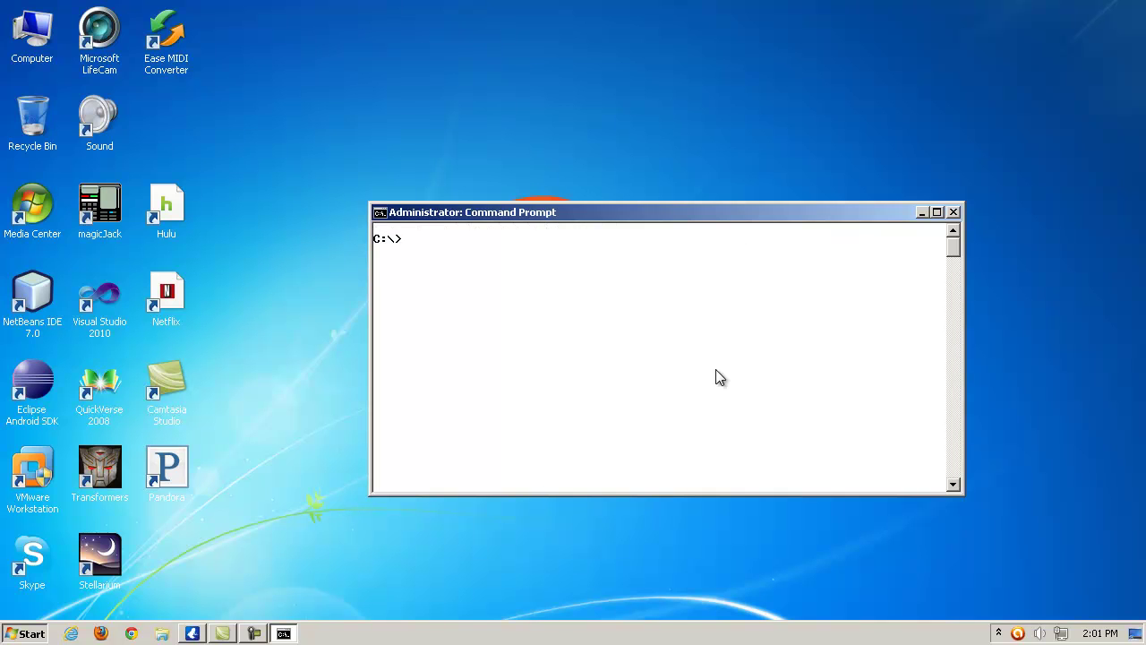
# Step: Start diskpart and create the fixed-type virtual disk file D:\nativebootexample.vhd with a maximum of 20000 MB
pyautogui.write('diskpart')
pyautogui.press('Return')
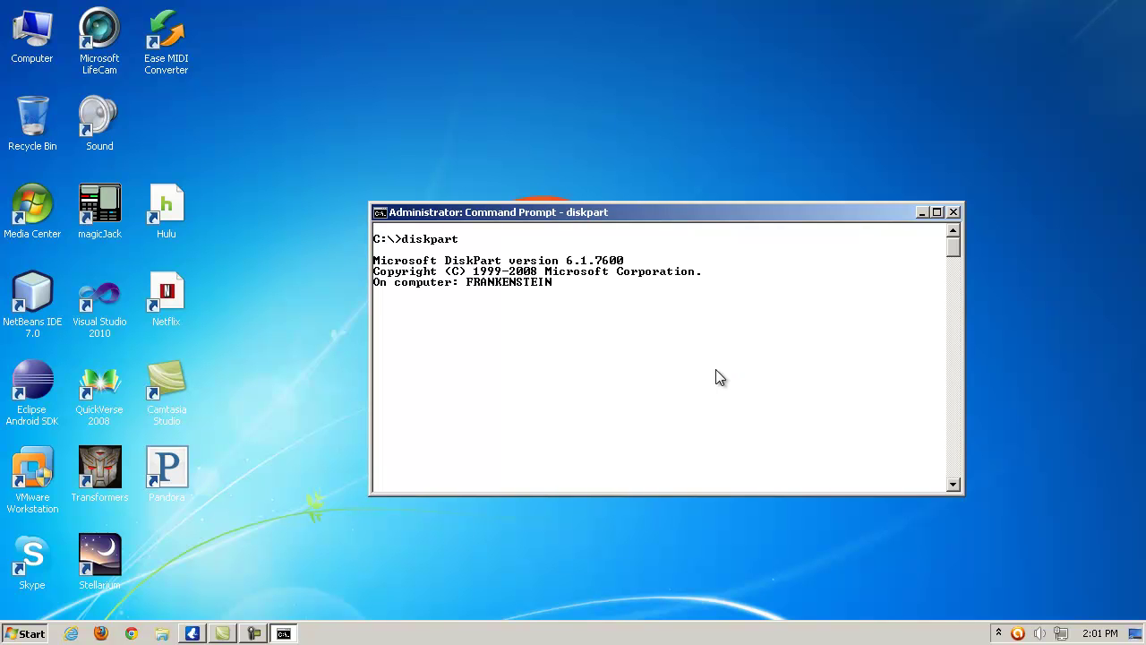
pyautogui.write('create vdisk file')
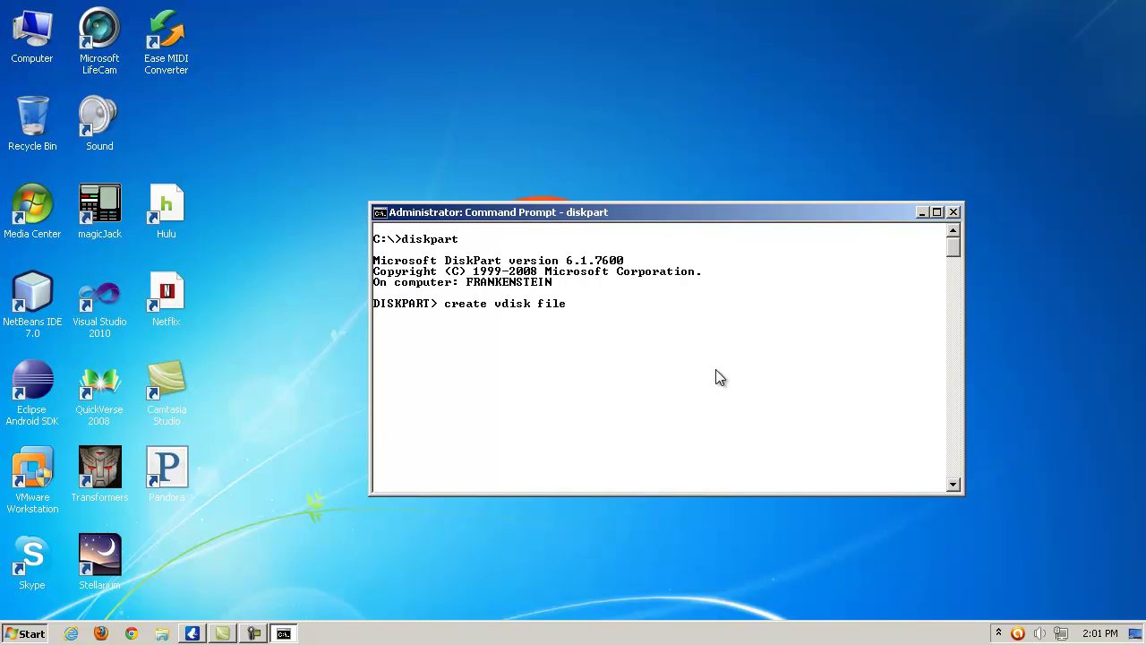
pyautogui.write('=D:\\nativebootexample.vhd')
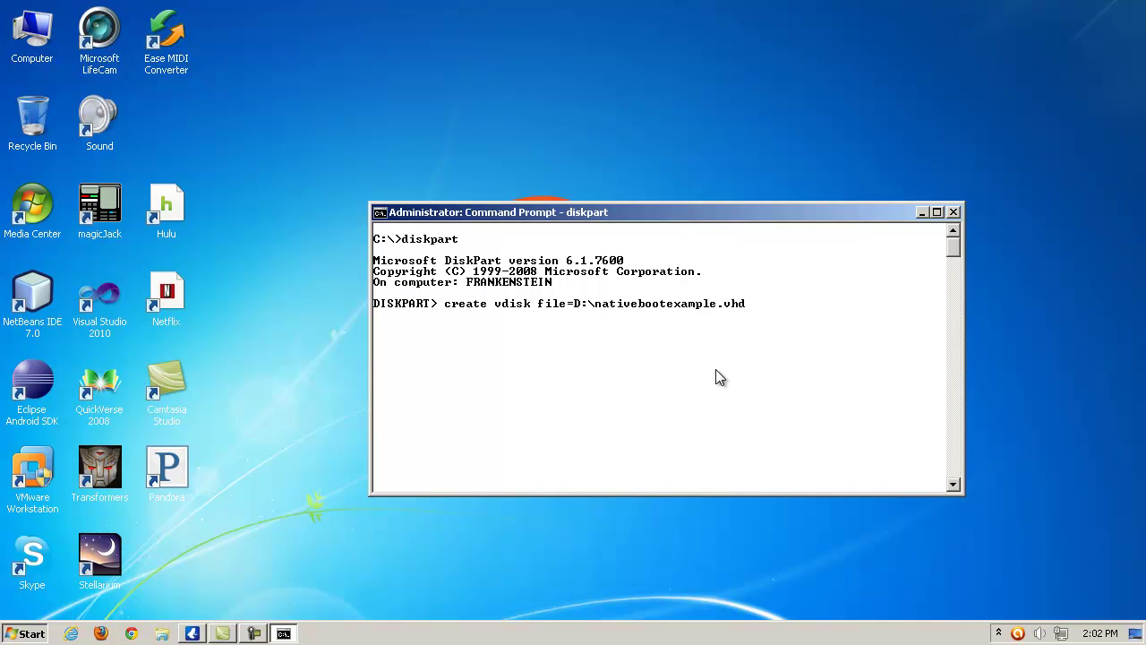
pyautogui.write('maximum=20000 type=fixed')
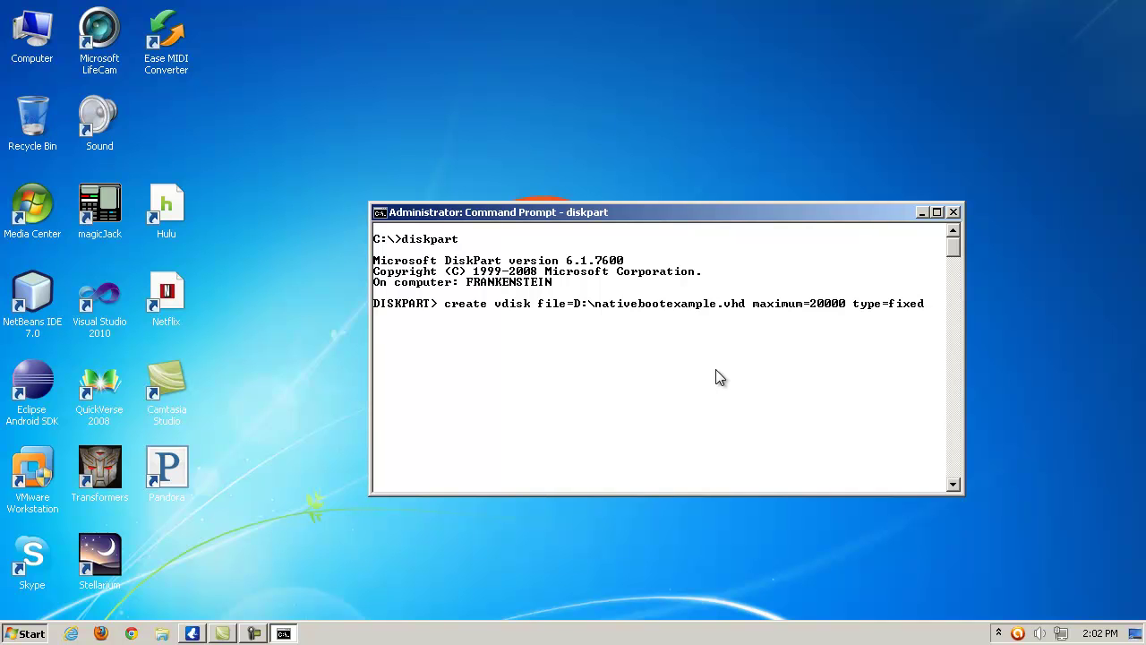
pyautogui.press('Return')
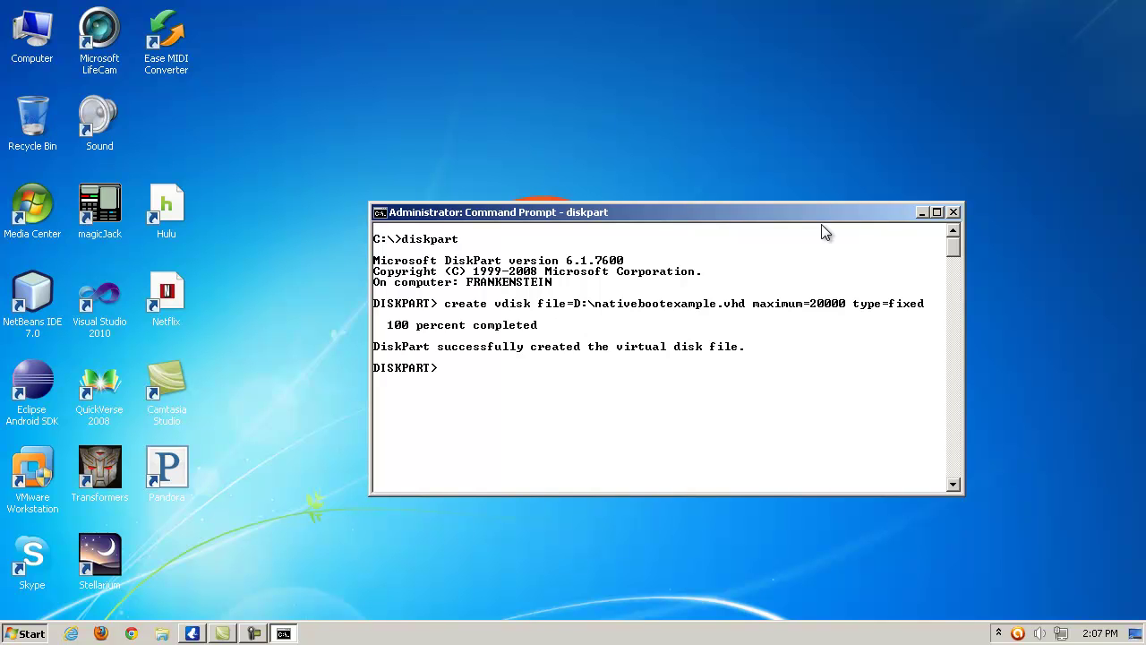
# Step: Select the virtual disk file D:\nativebootexample.vhd in DiskPart and attach it
pyautogui.write('select vid')
pyautogui.press('BackSpace')
pyautogui.press('BackSpace')
pyautogui.write('disk file=D:\\nativebootexample')
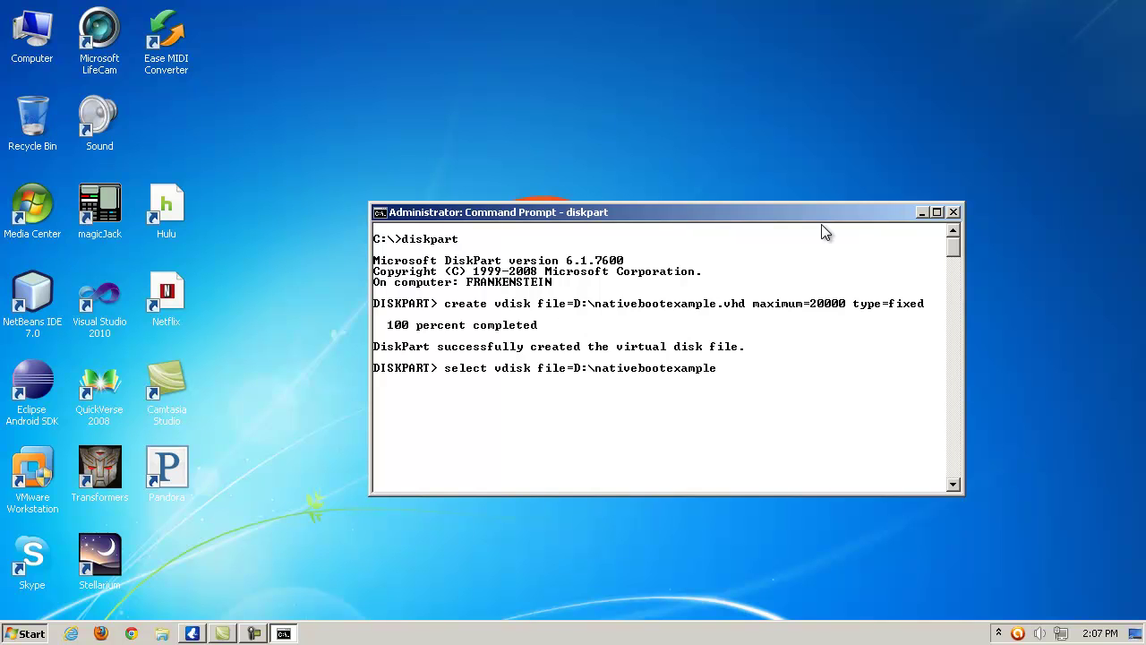
pyautogui.write('.vhd')
pyautogui.press('Return')
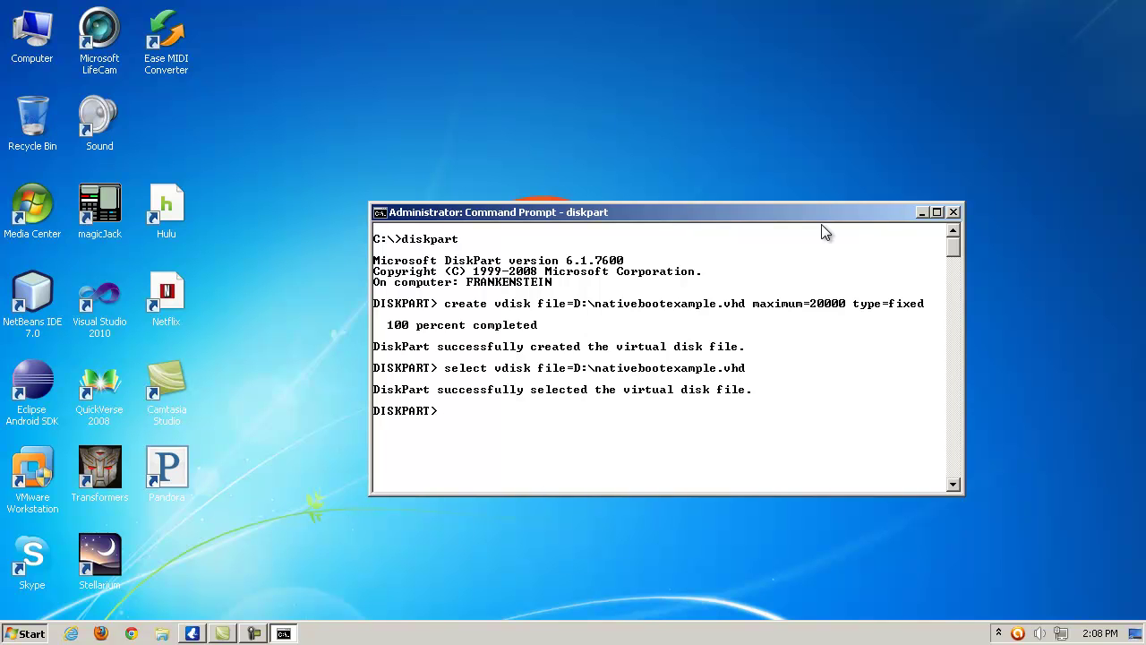
pyautogui.write('attach')
pyautogui.write('vdisk')
pyautogui.press('Return')
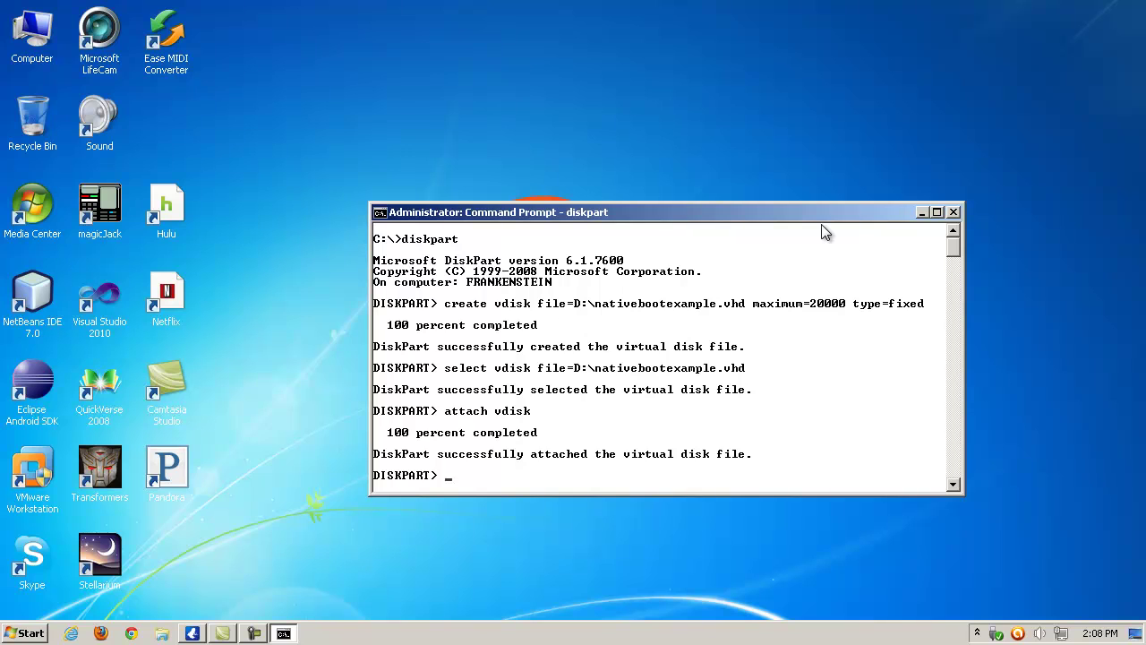
# Step: Create a primary partition on the attached virtual disk and assign it drive letter x
pyautogui.write('reate partition primary')
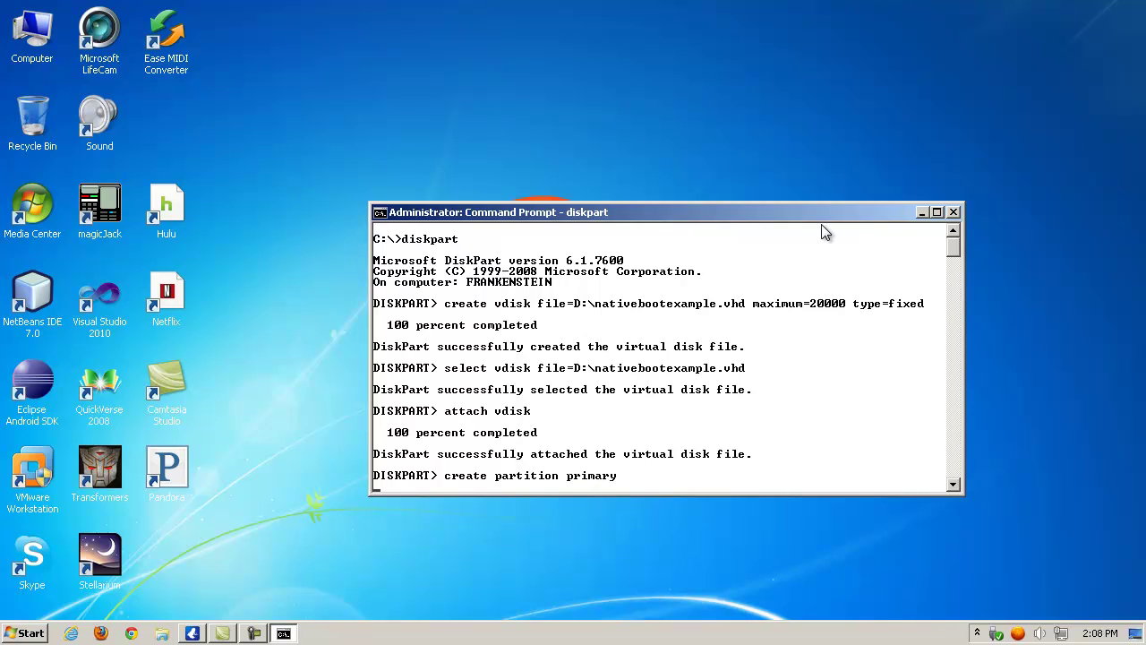
pyautogui.press('Return')
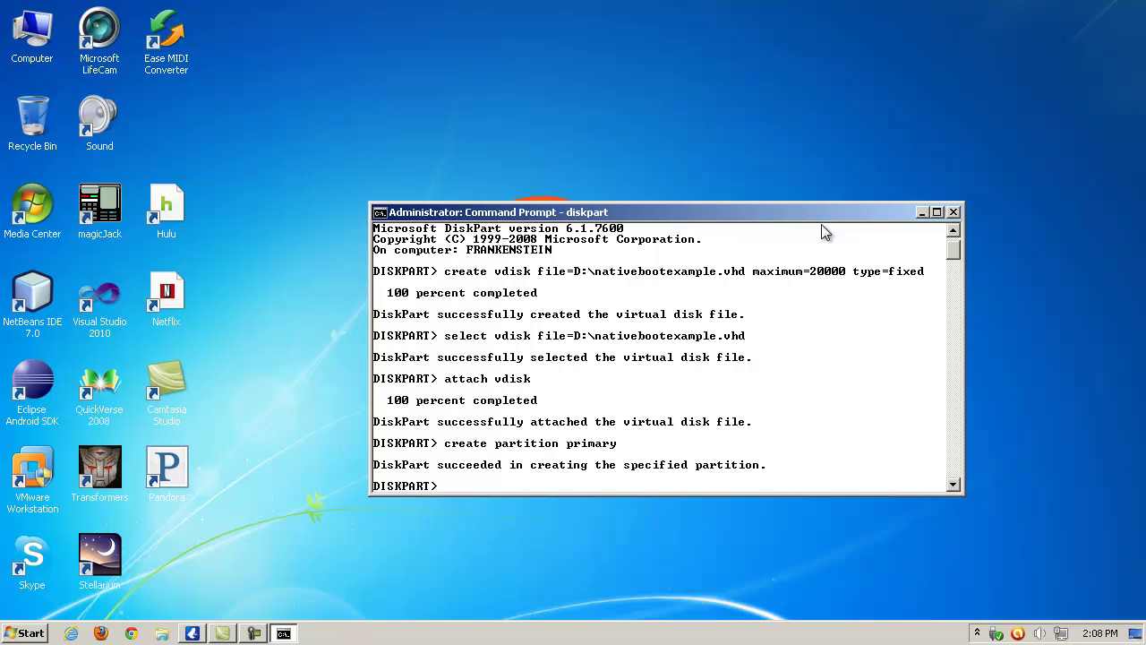
pyautogui.write('assign letter=x')
pyautogui.press('Return')
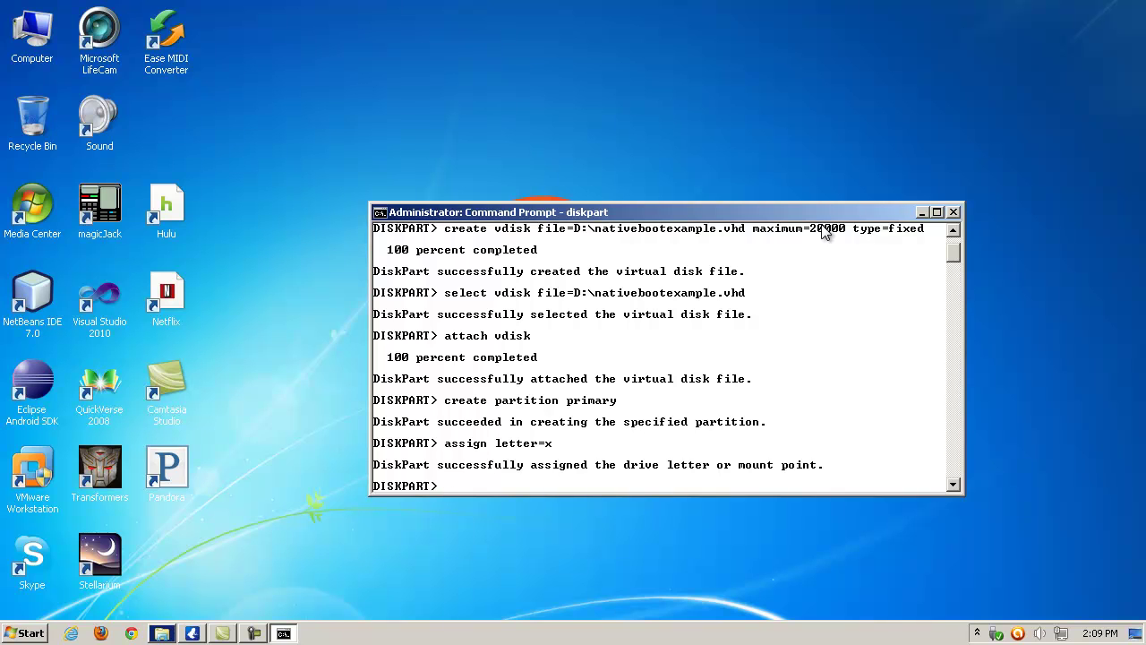
# Step: Quick format the new partition with the label NATBootVHD
pyautogui.write('format quick lab')
pyautogui.write('elNat')
pyautogui.press('BackSpace')
pyautogui.press('BackSpace')
pyautogui.press('BackSpace')
pyautogui.write('=NATBoot')
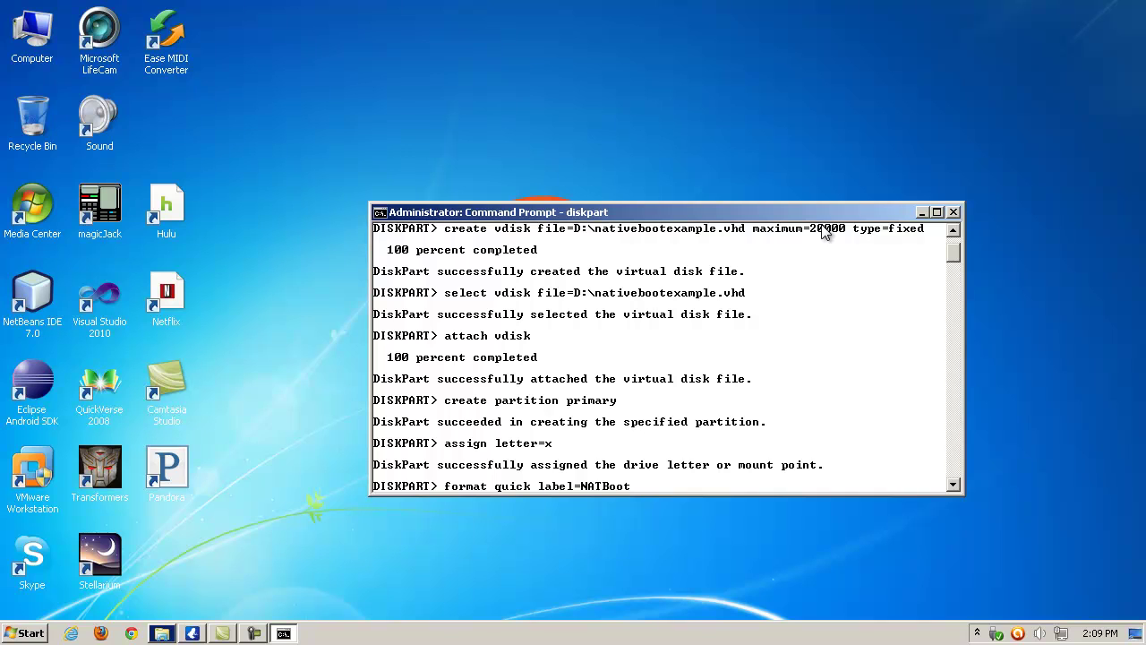
pyautogui.write('VHD')
pyautogui.press('Return')
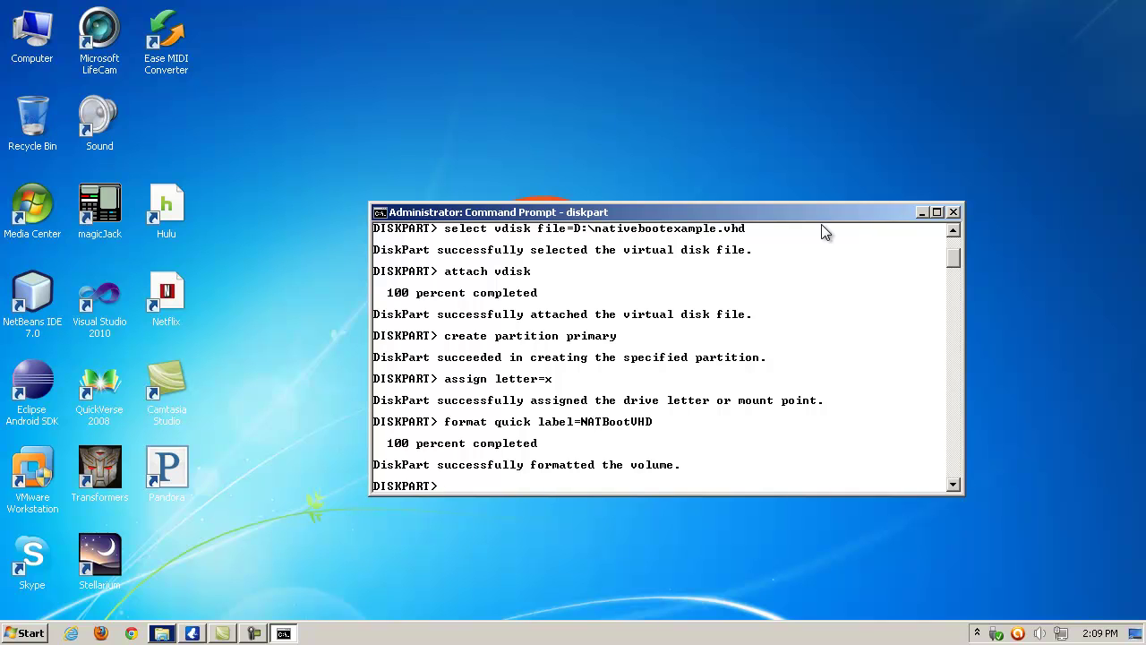
# Step: Exit DiskPart and close the Command Prompt window
pyautogui.write('exit')
pyautogui.press('Return')
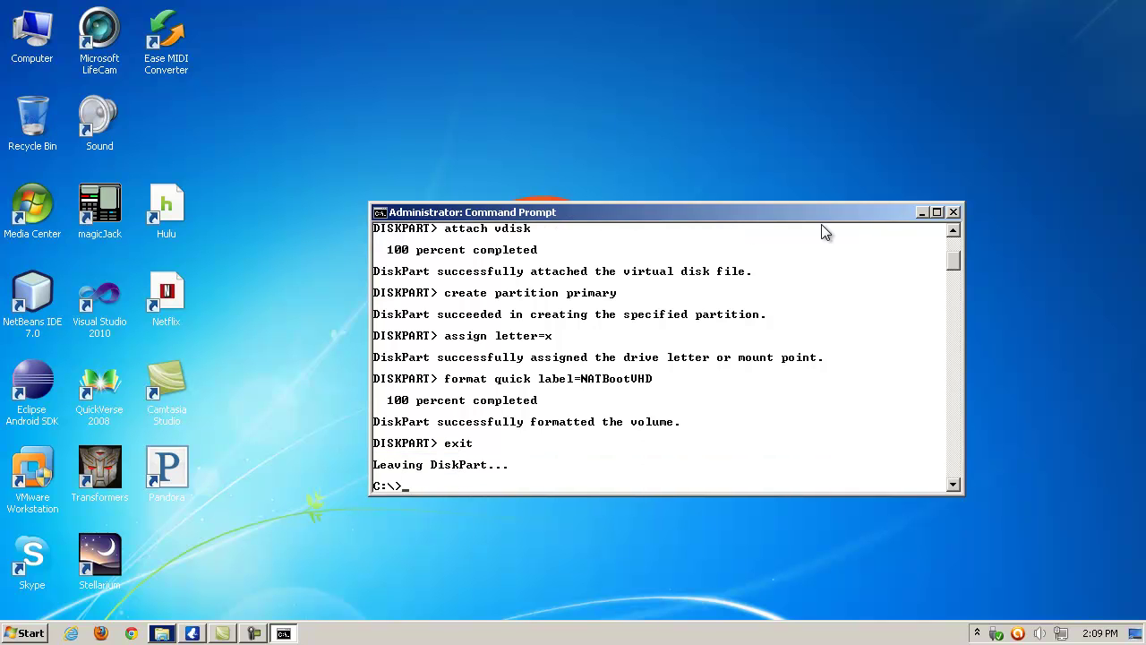
pyautogui.click(952, 212)
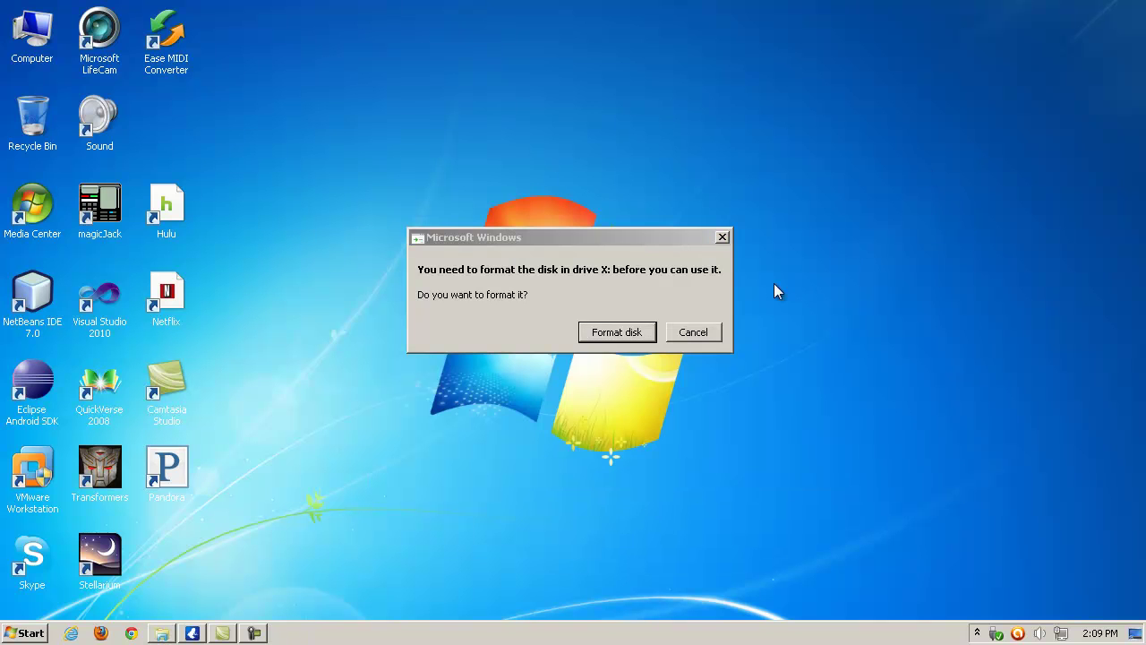
# Step: Dismiss the Microsoft Windows prompt for drive X: without formatting the disk again
pyautogui.click(591, 266)
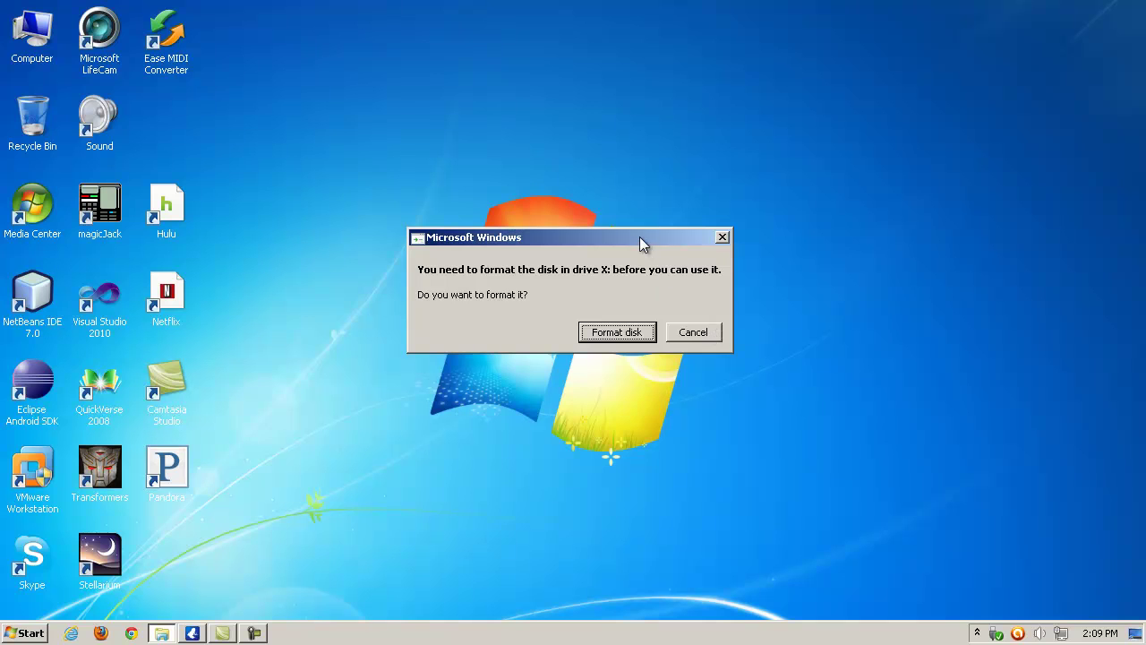
pyautogui.moveTo(641, 244); pyautogui.dragTo(743, 245)
pyautogui.click(808, 331)
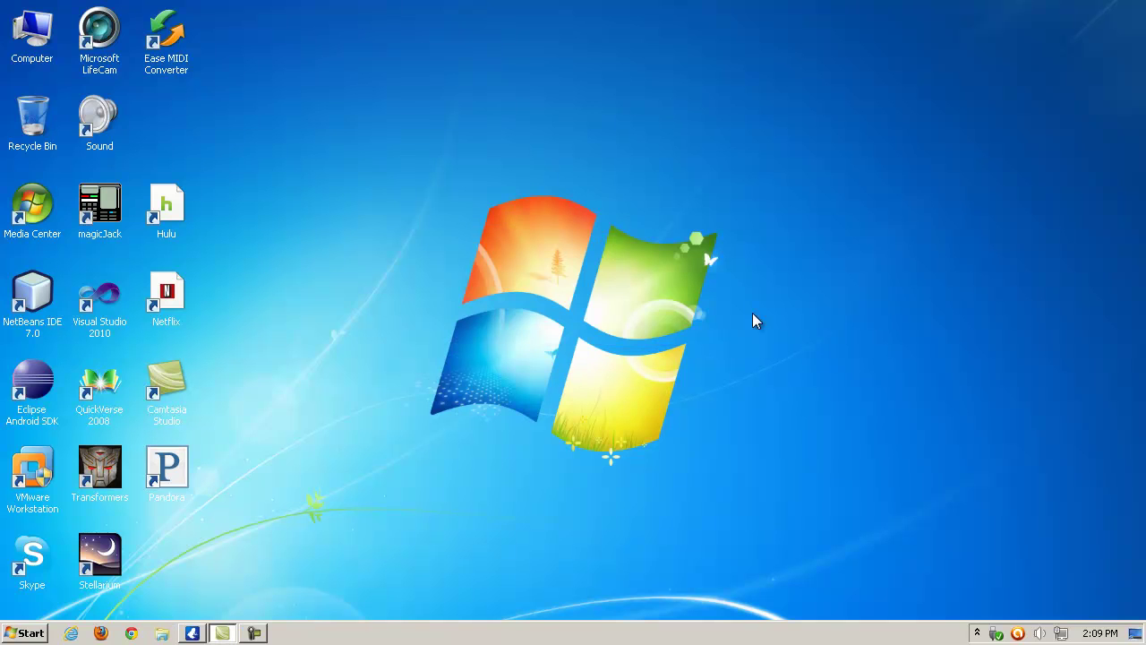
# Step: Look at the contents of the NATBootVHD (X:) drive through Computer and widen the Explorer window
pyautogui.click(35, 50)
pyautogui.doubleClick(34, 47)
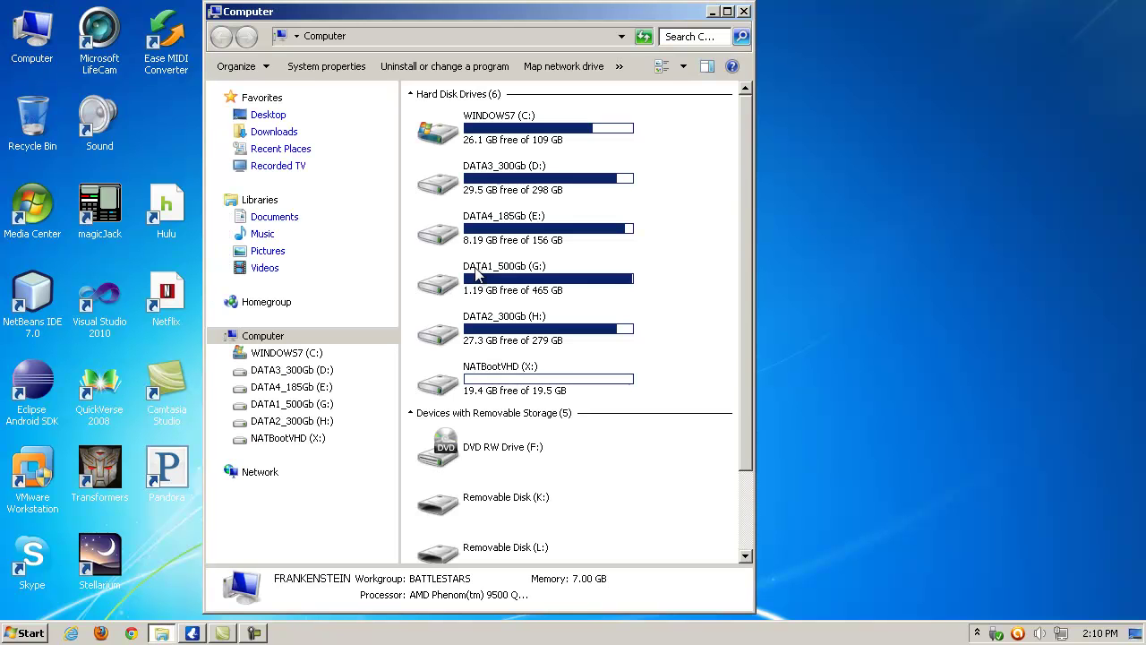
pyautogui.click(320, 448)
pyautogui.click(587, 324)
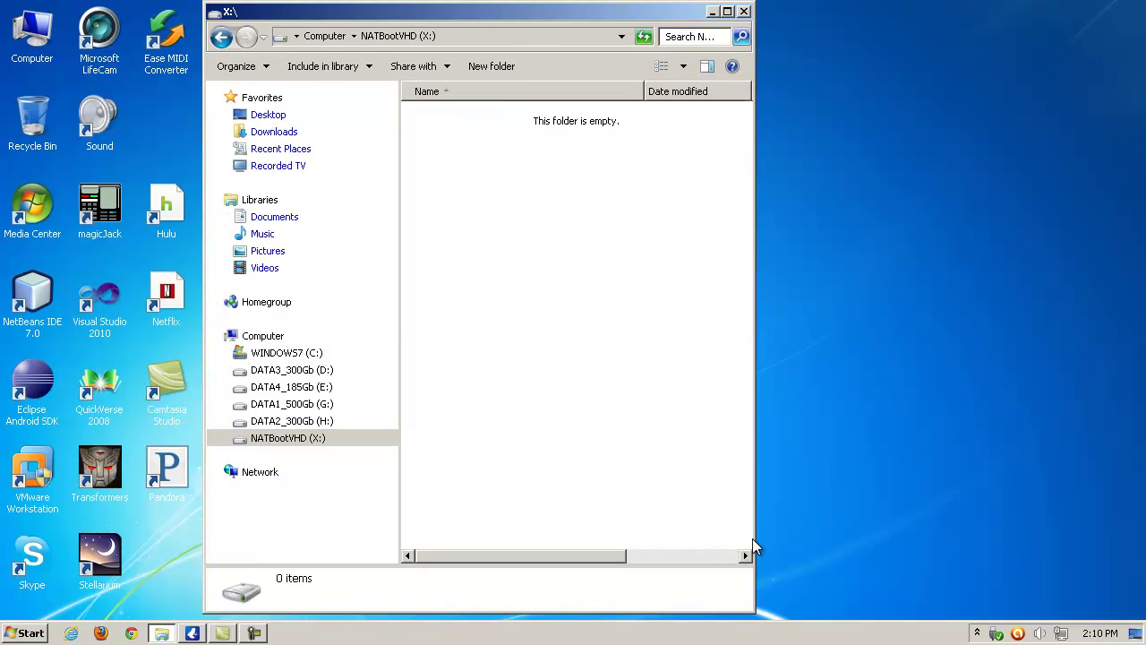
pyautogui.moveTo(752, 538); pyautogui.dragTo(981, 529)
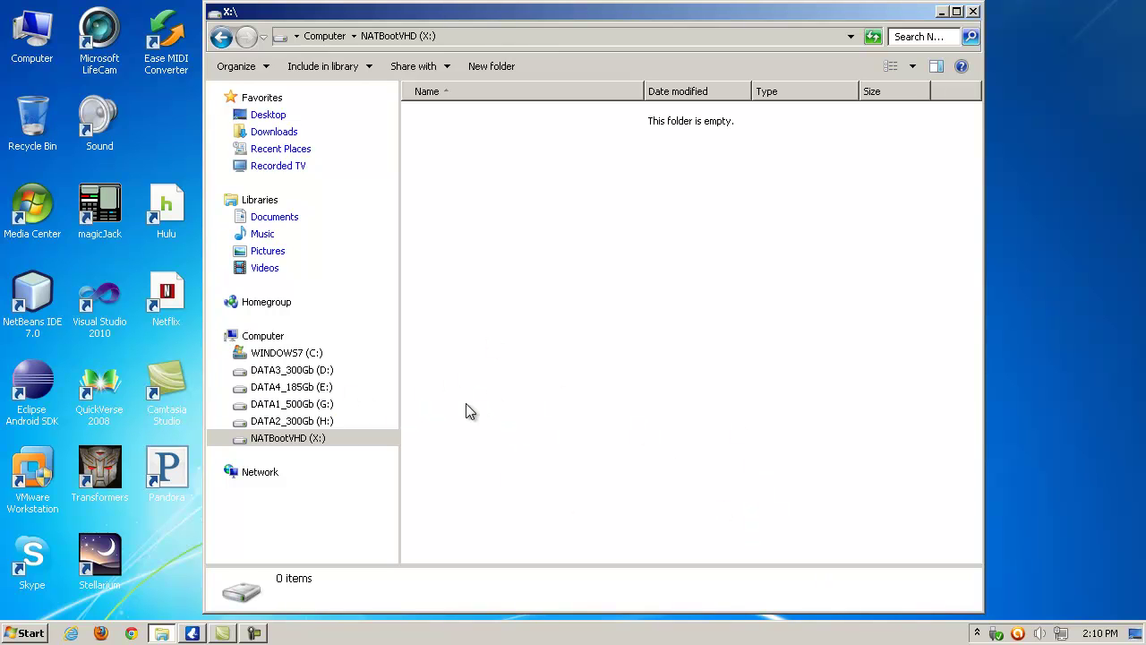
pyautogui.click(298, 441)
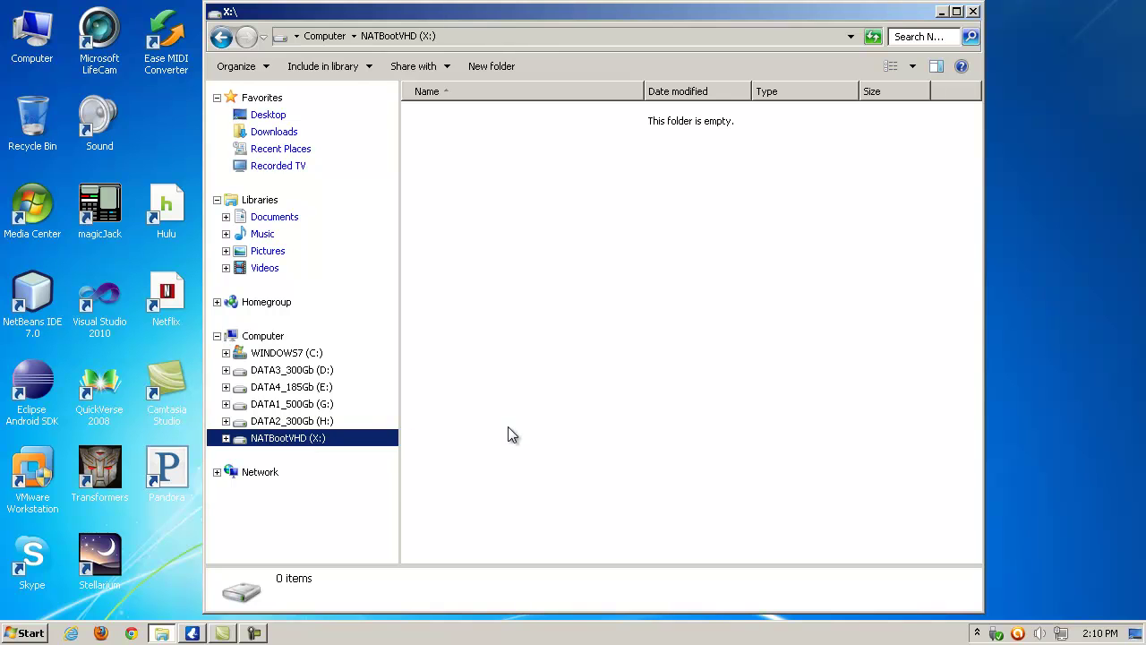
# Step: Find nativebootexample.vhd on DATA3_300Gb (D:), check its size in a widened window, and return to the NATBootVHD (X:) drive
pyautogui.click(324, 373)
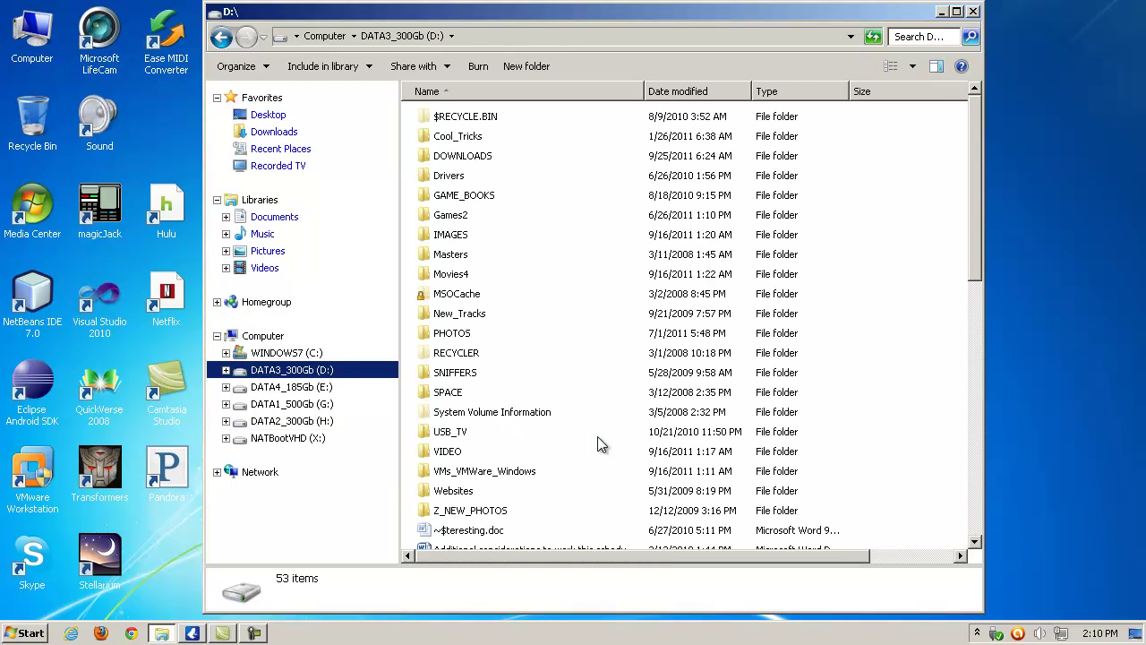
pyautogui.click(514, 458)
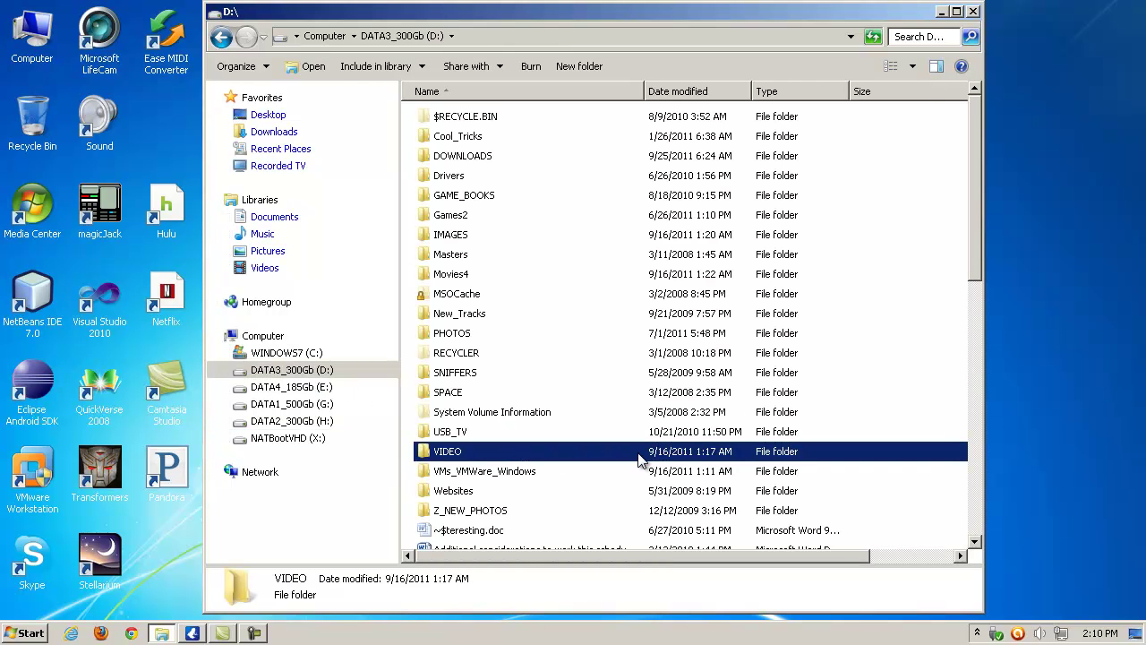
pyautogui.press('n')
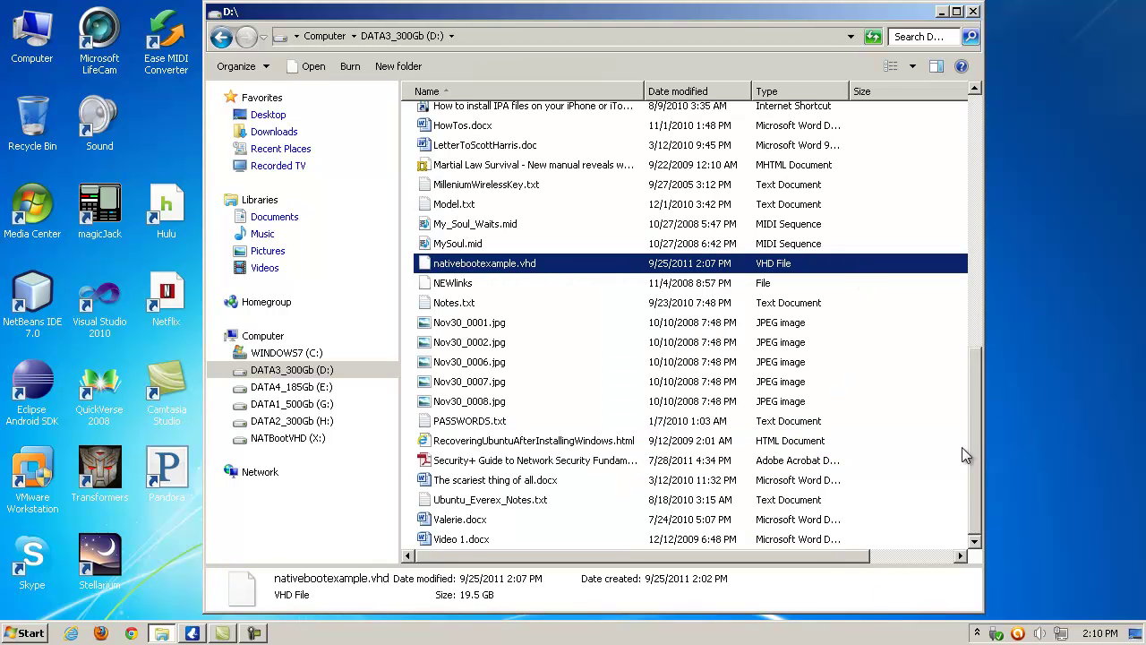
pyautogui.moveTo(987, 445); pyautogui.dragTo(1145, 442)
pyautogui.moveTo(984, 444); pyautogui.dragTo(1140, 442)
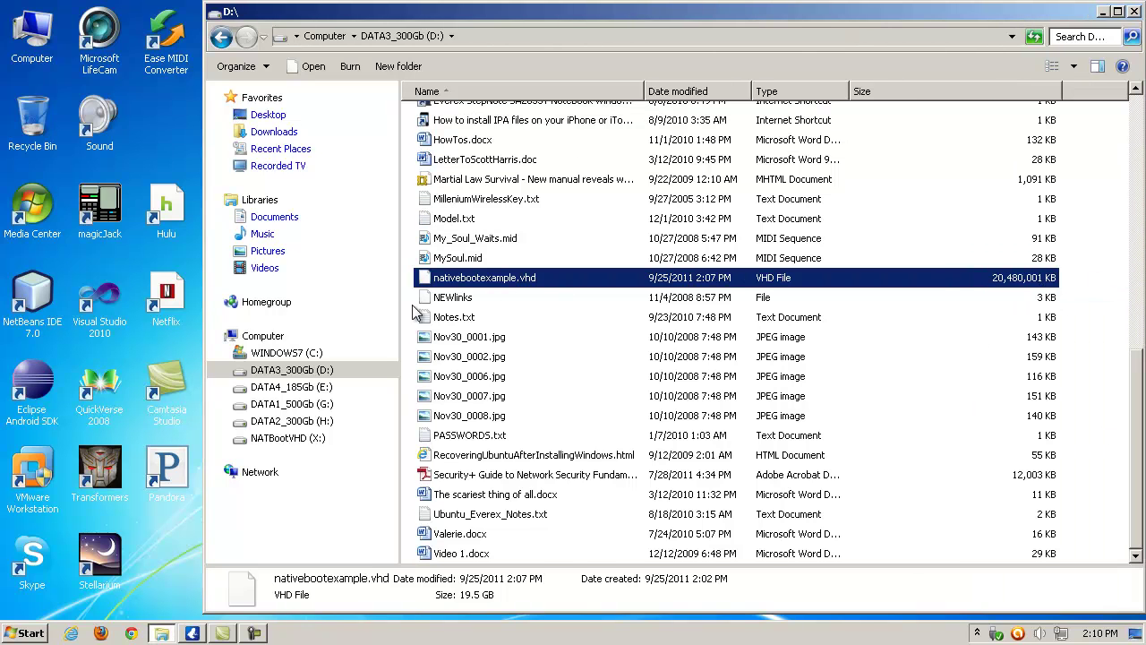
pyautogui.click(300, 440)
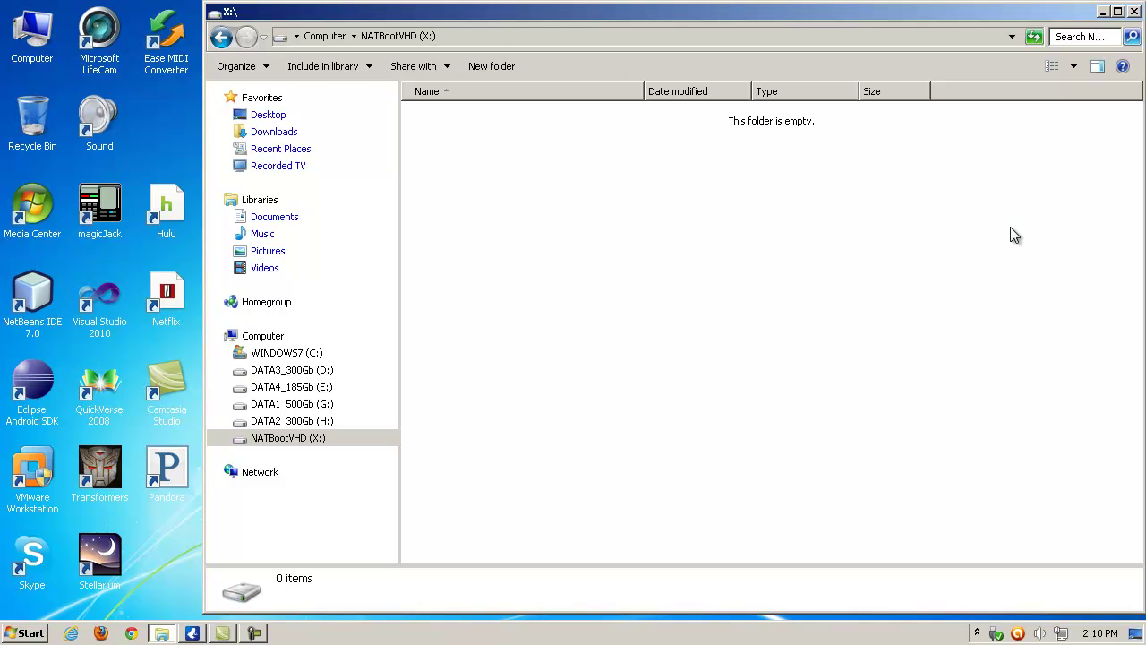
# Step: Close the drive X: window, open Disk Management in Computer Management and move the window clear of the desktop icons
pyautogui.click(1135, 13)
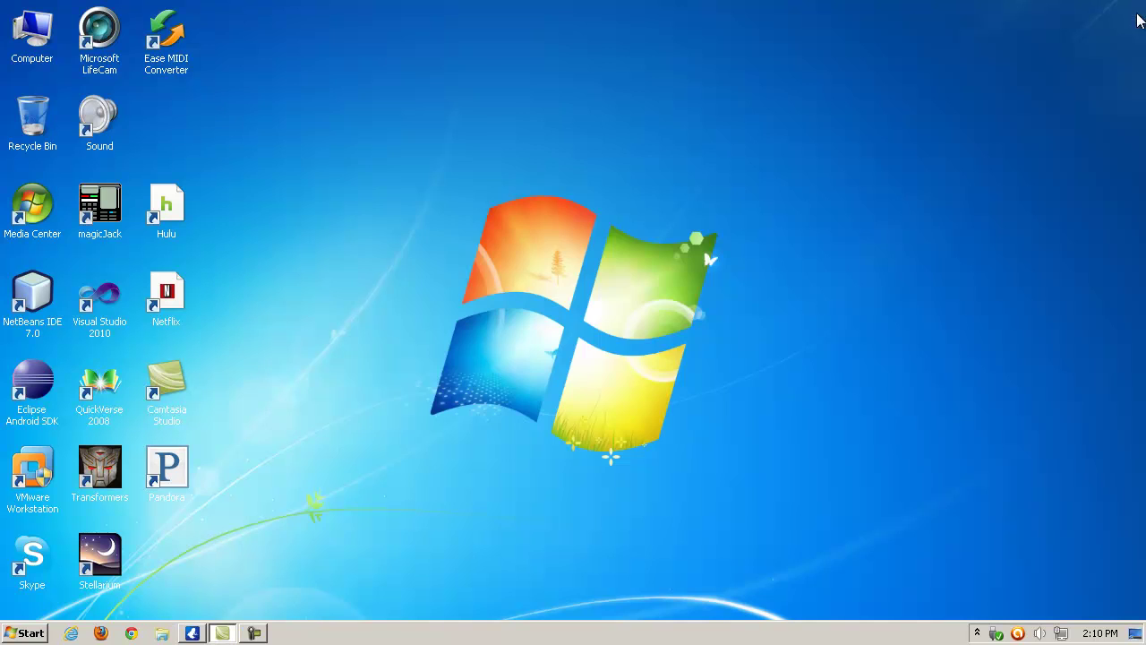
pyautogui.rightClick(38, 50)
pyautogui.click(70, 69)
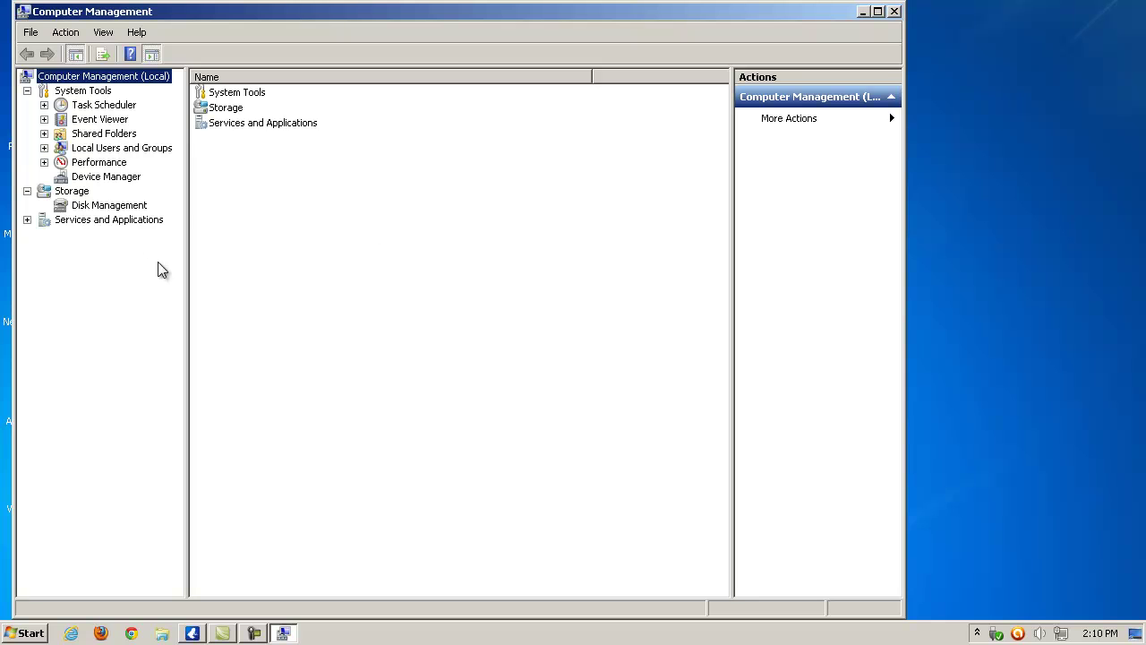
pyautogui.click(116, 221)
pyautogui.click(115, 209)
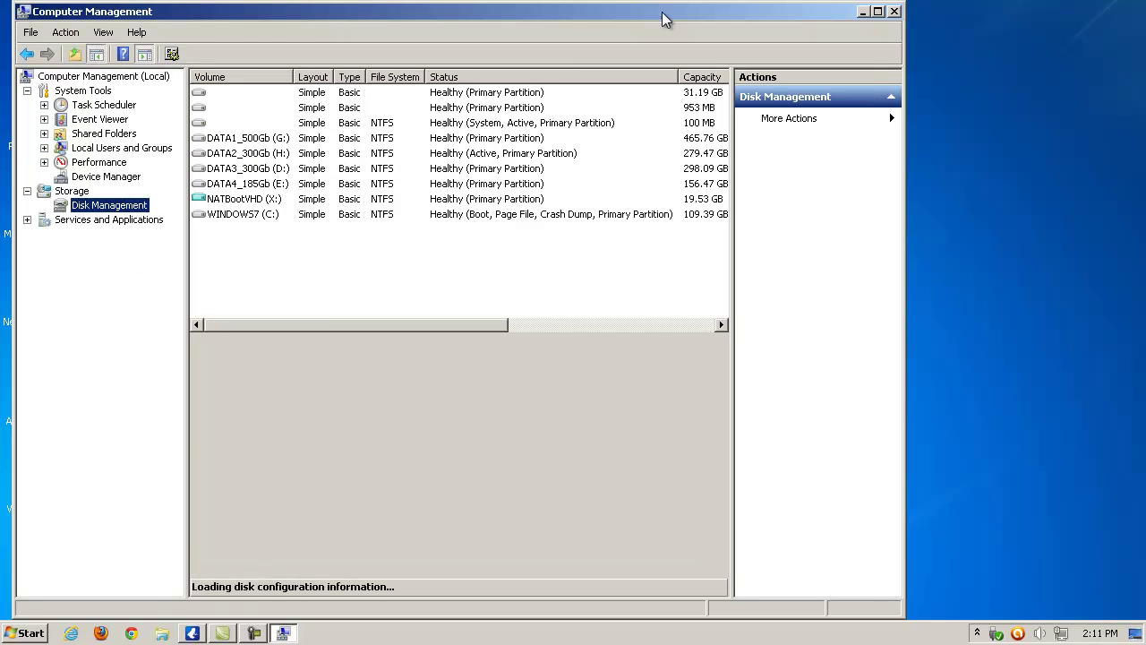
pyautogui.moveTo(660, 12); pyautogui.dragTo(799, 13)
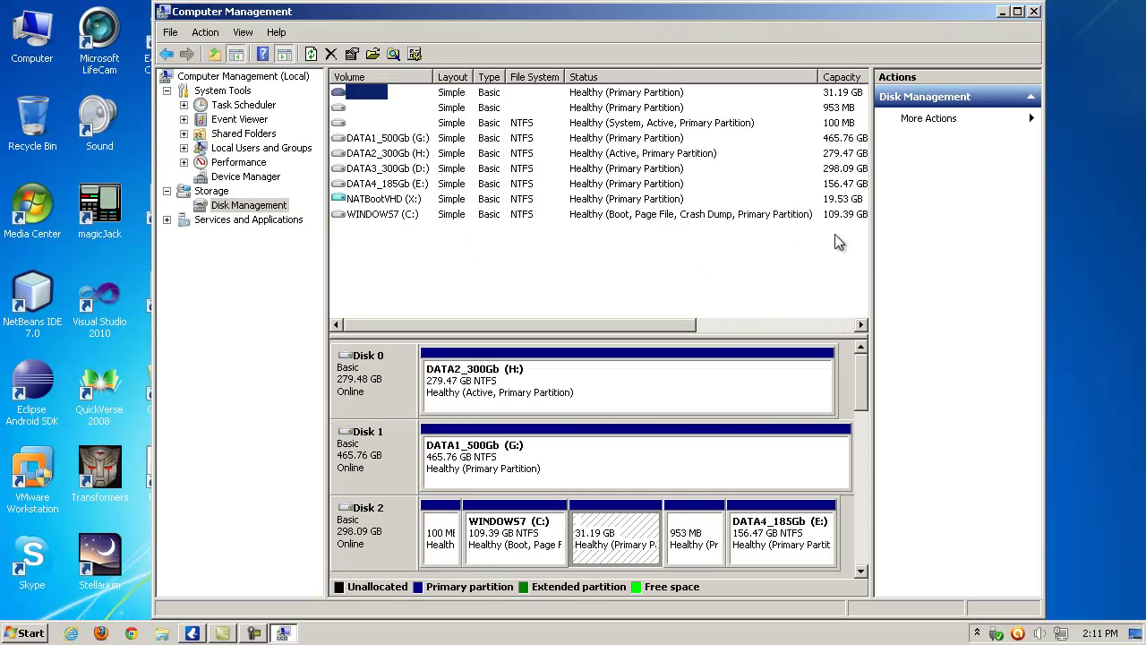
# Step: Look at the commands available for the attached 19.53 GB VHD disk, including Detach VHD, without choosing one
pyautogui.moveTo(869, 380); pyautogui.dragTo(873, 506)
pyautogui.rightClick(371, 456)
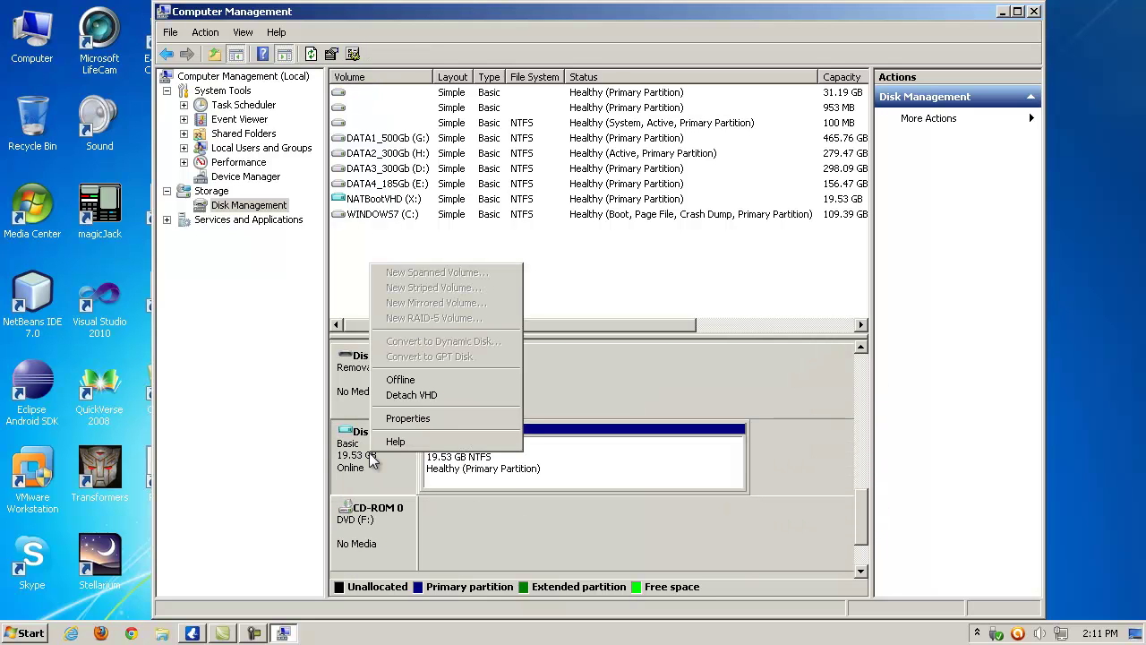
pyautogui.click(592, 408)
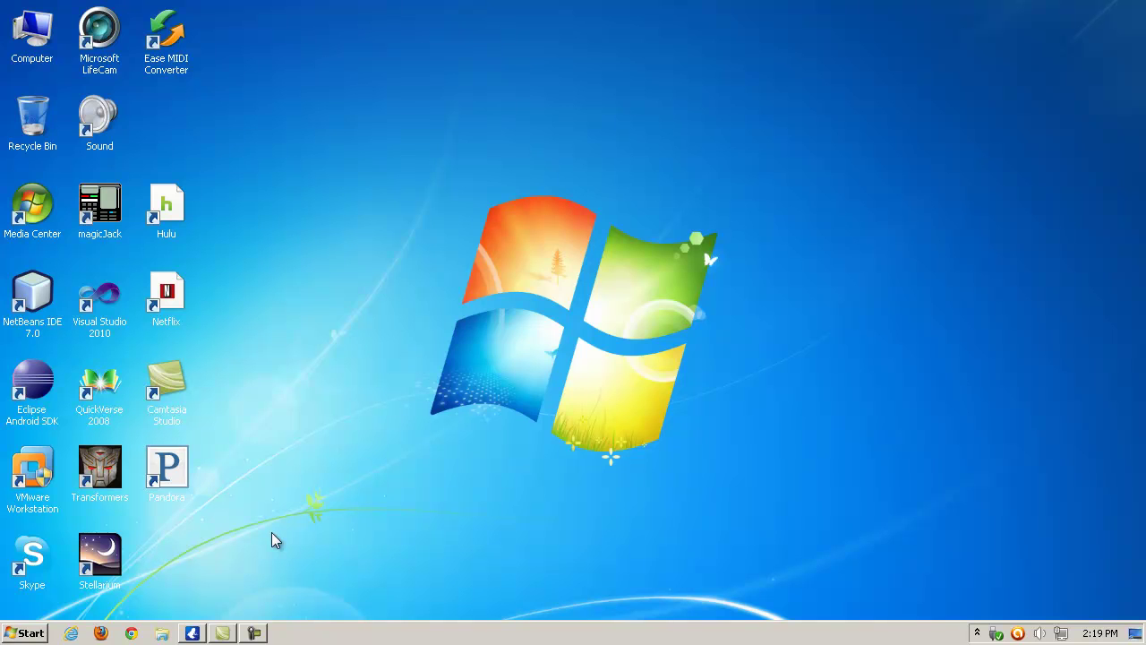
# Step: Browse to WRITE\1_AppLocker on DATA2_300Gb (H:) and select Install-WindowsImage.ps1
pyautogui.click(162, 633)
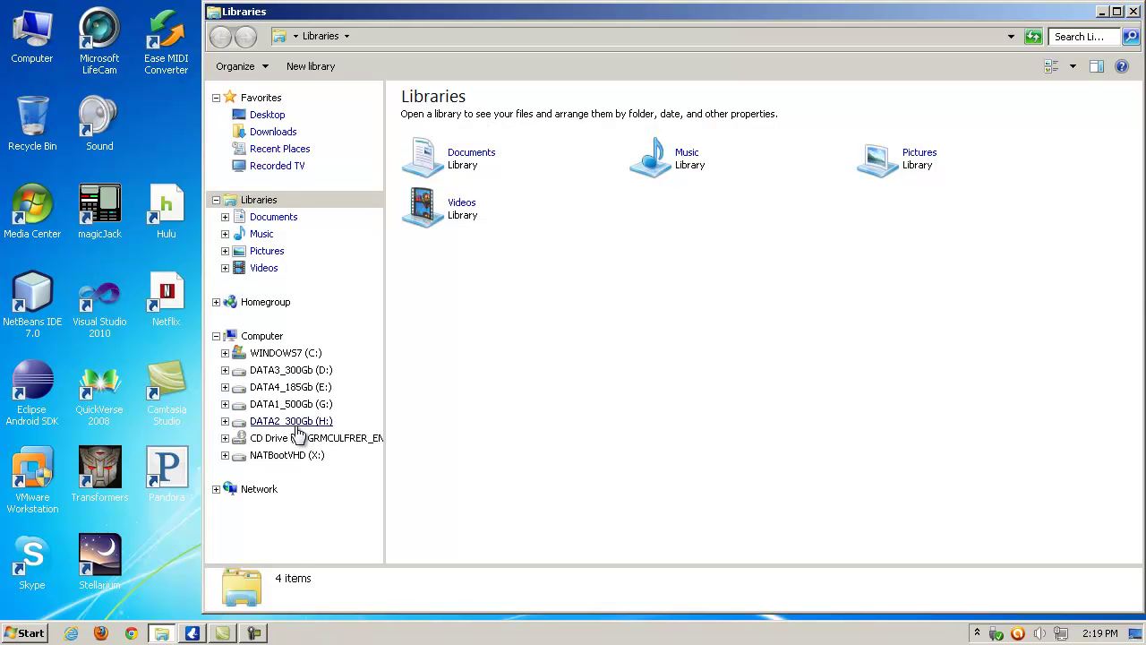
pyautogui.click(296, 421)
pyautogui.click(429, 433)
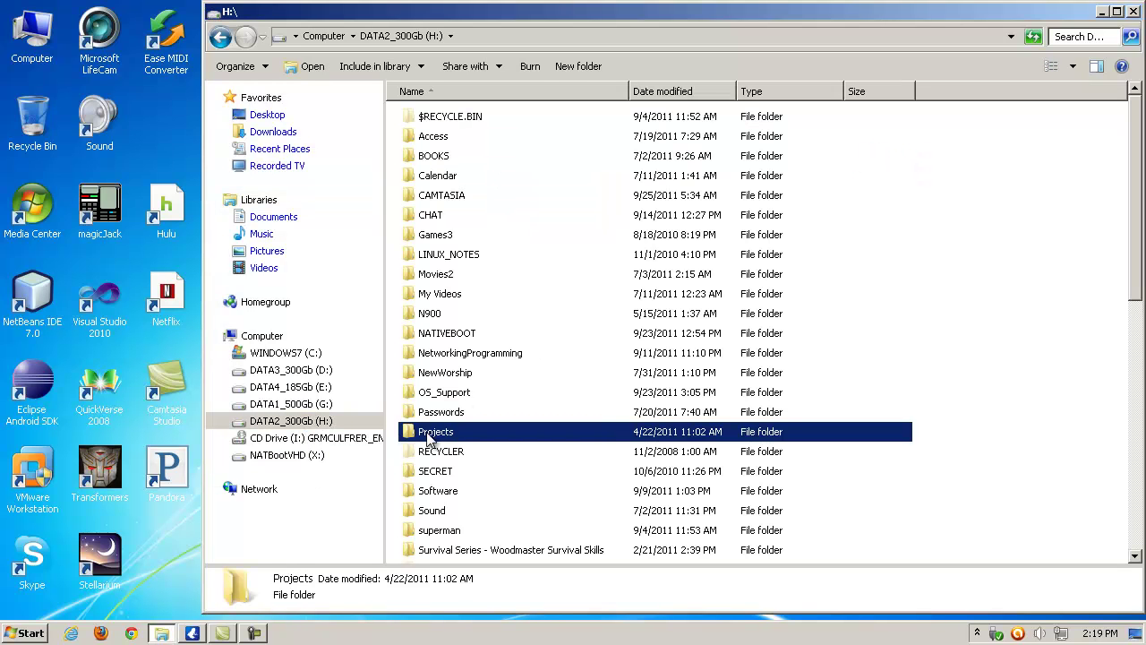
pyautogui.press('w')
pyautogui.press('w')
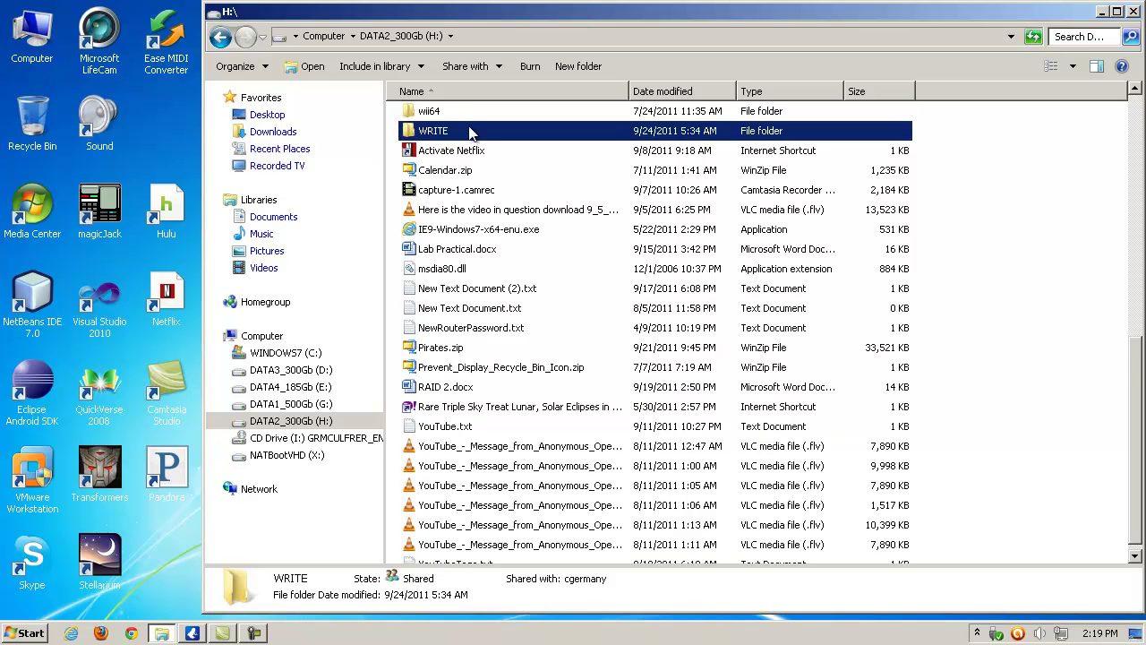
pyautogui.doubleClick(464, 127)
pyautogui.doubleClick(462, 120)
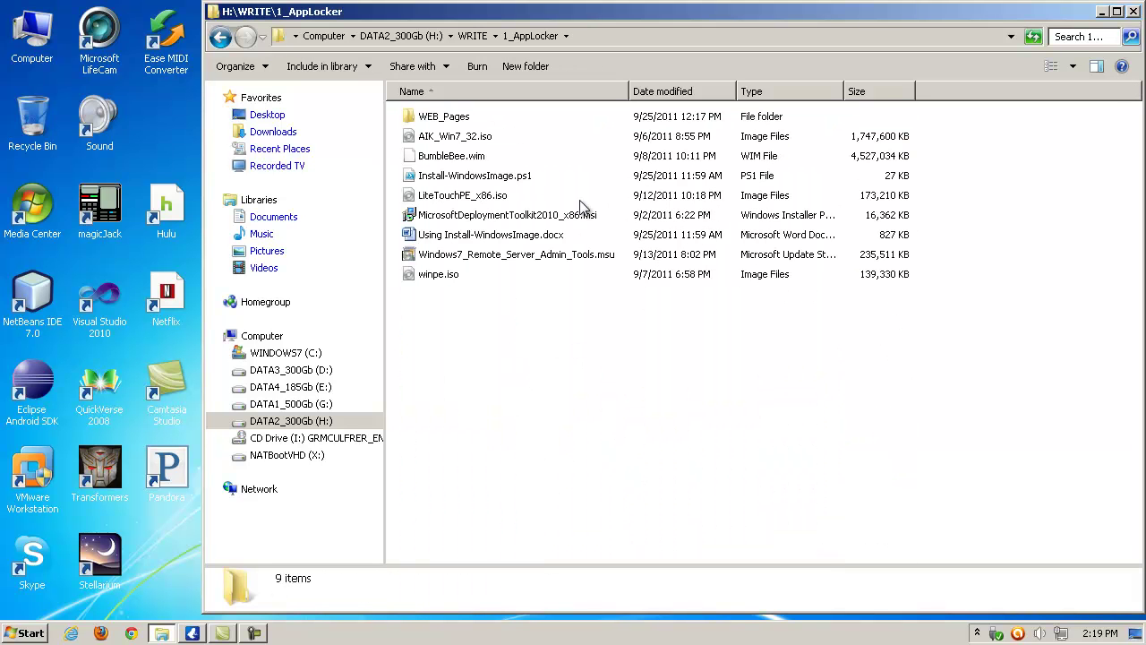
pyautogui.click(490, 177)
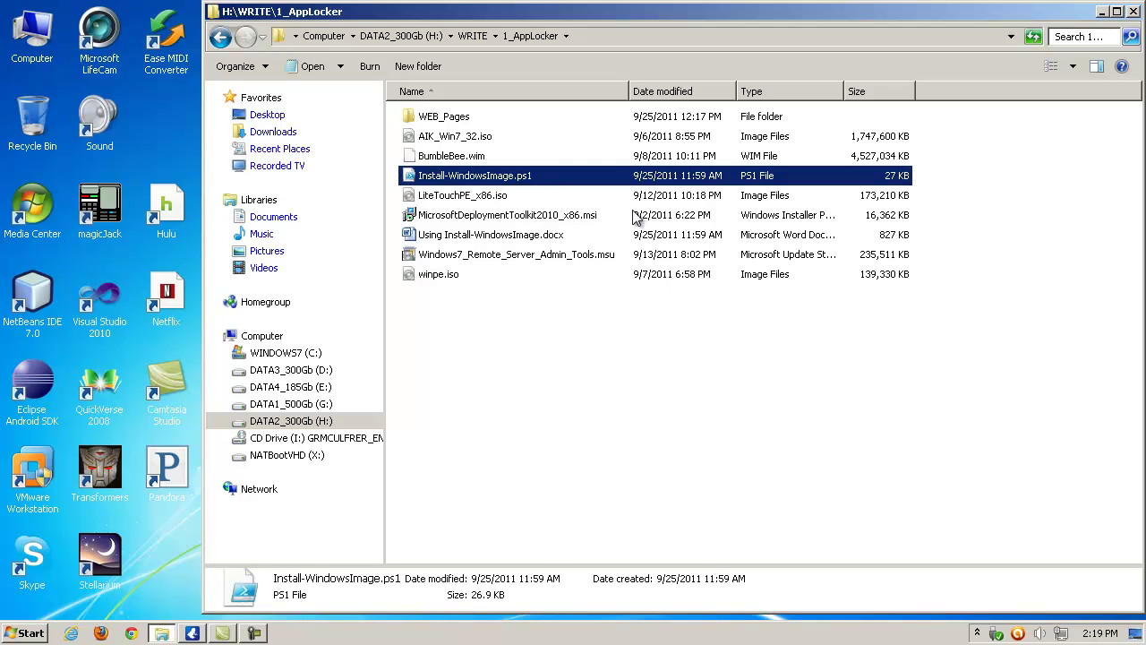
# Step: In WEB_Pages, fit the Name column to its contents and open the Install-WindowsImage PowerShell Script shortcut in a maximized browser
pyautogui.doubleClick(441, 116)
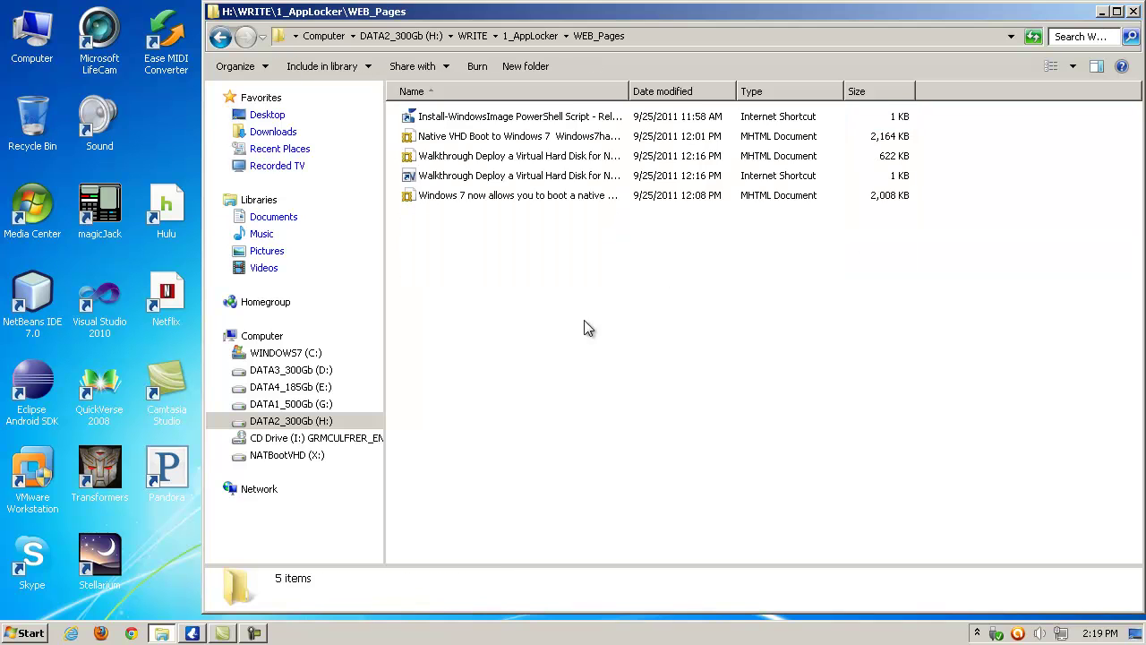
pyautogui.rightClick(566, 89)
pyautogui.click(609, 113)
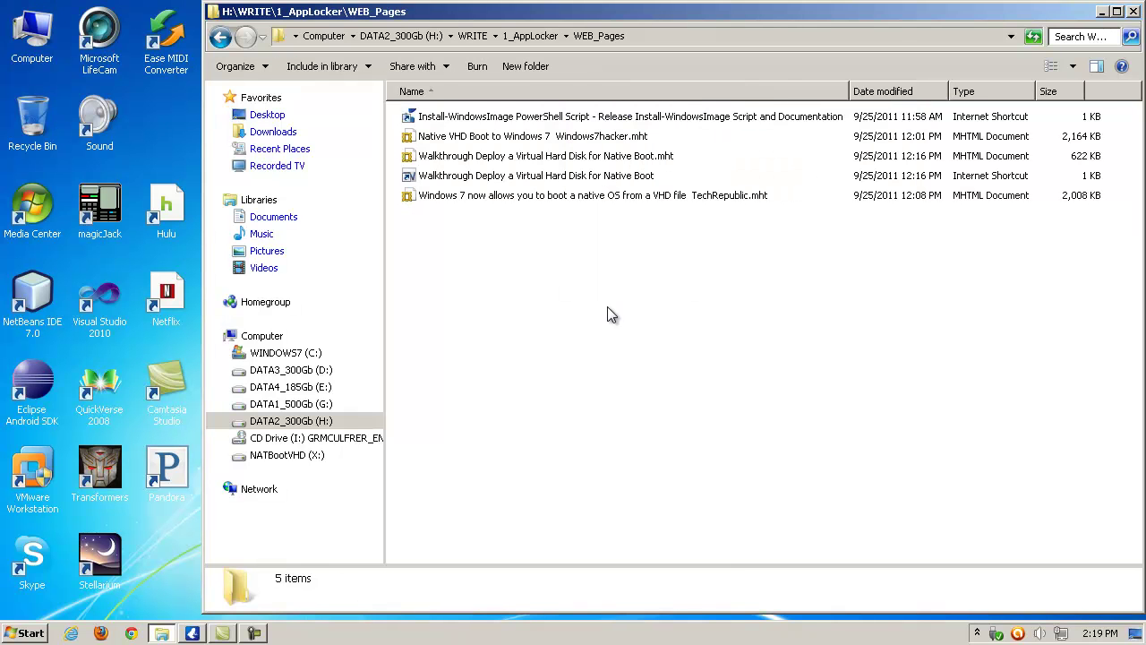
pyautogui.click(648, 117)
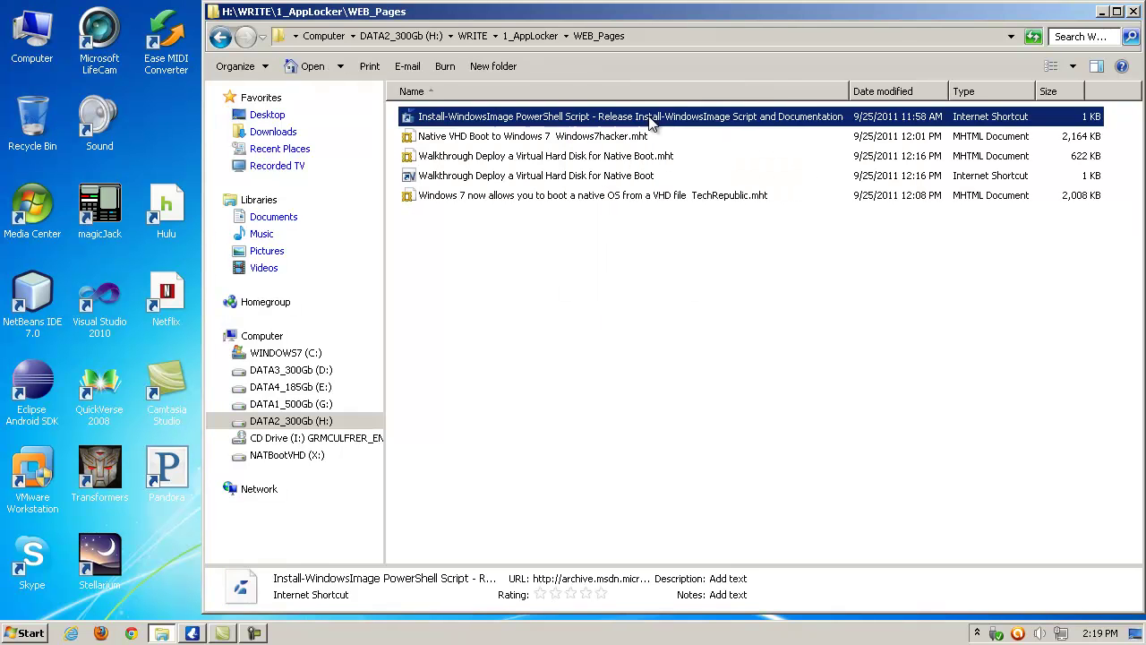
pyautogui.rightClick(609, 116)
pyautogui.click(637, 121)
pyautogui.click(890, 12)
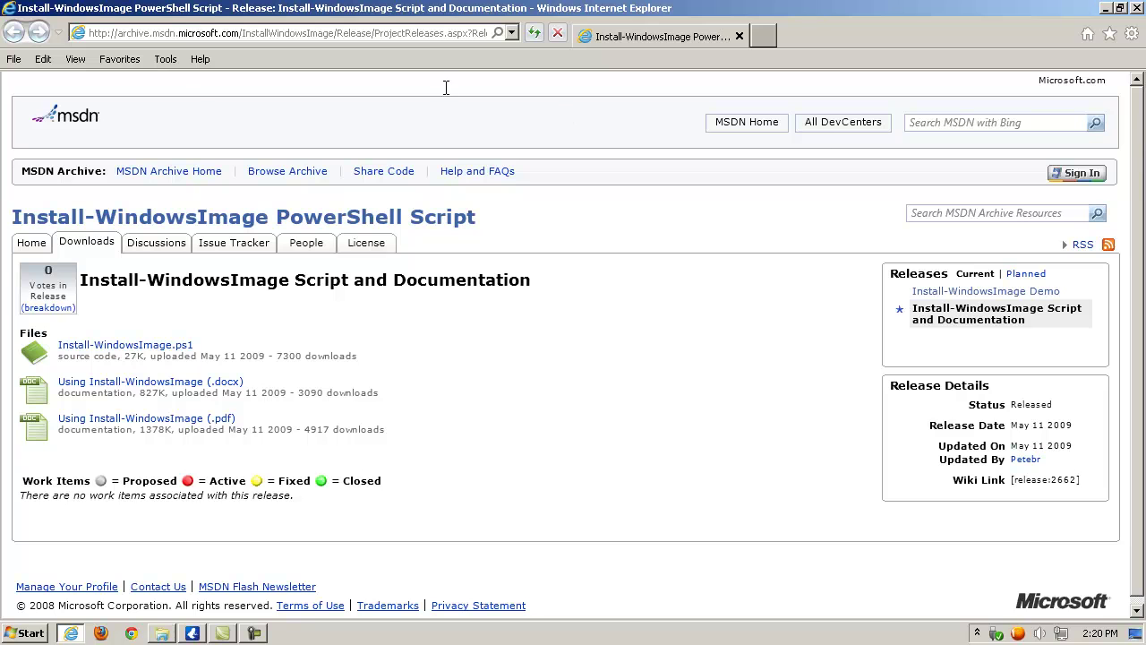
# Step: Examine the download page's full address and file list, then close the browser and the WEB_Pages window
pyautogui.click(201, 37)
pyautogui.moveTo(260, 33); pyautogui.dragTo(543, 36)
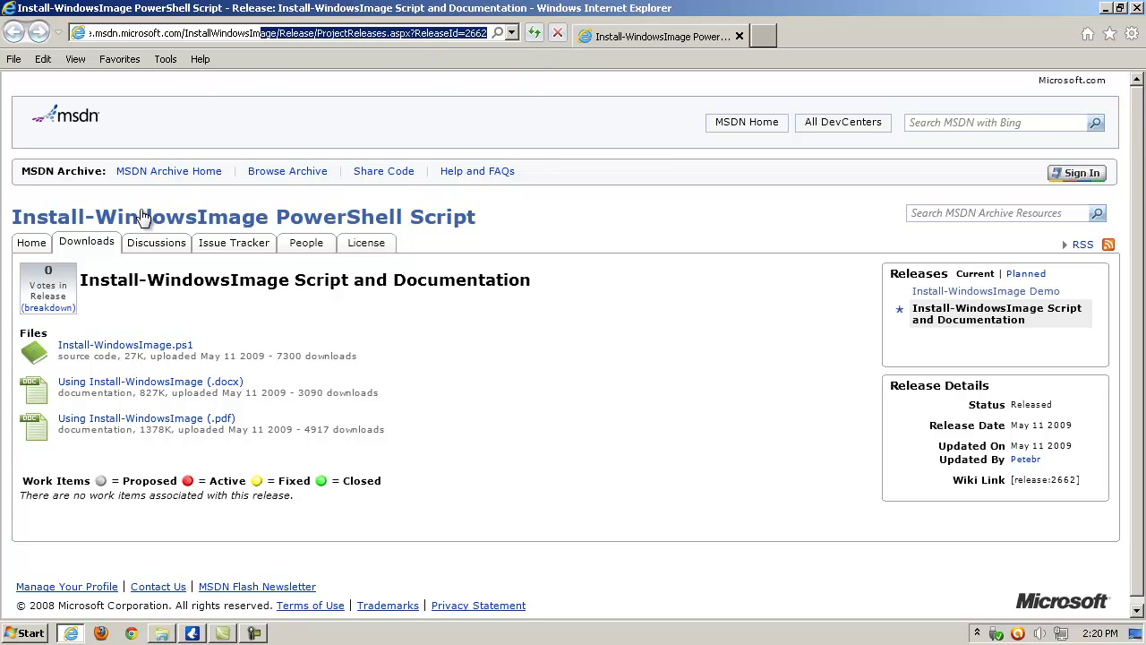
pyautogui.moveTo(1136, 198); pyautogui.dragTo(1136, 210)
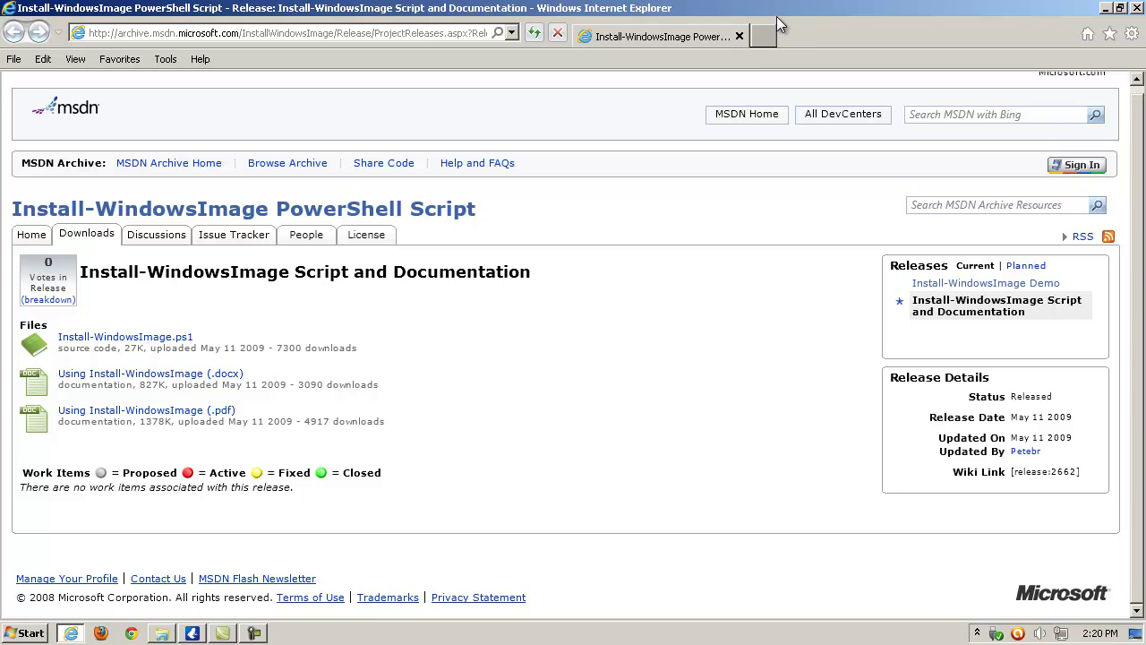
pyautogui.click(1137, 10)
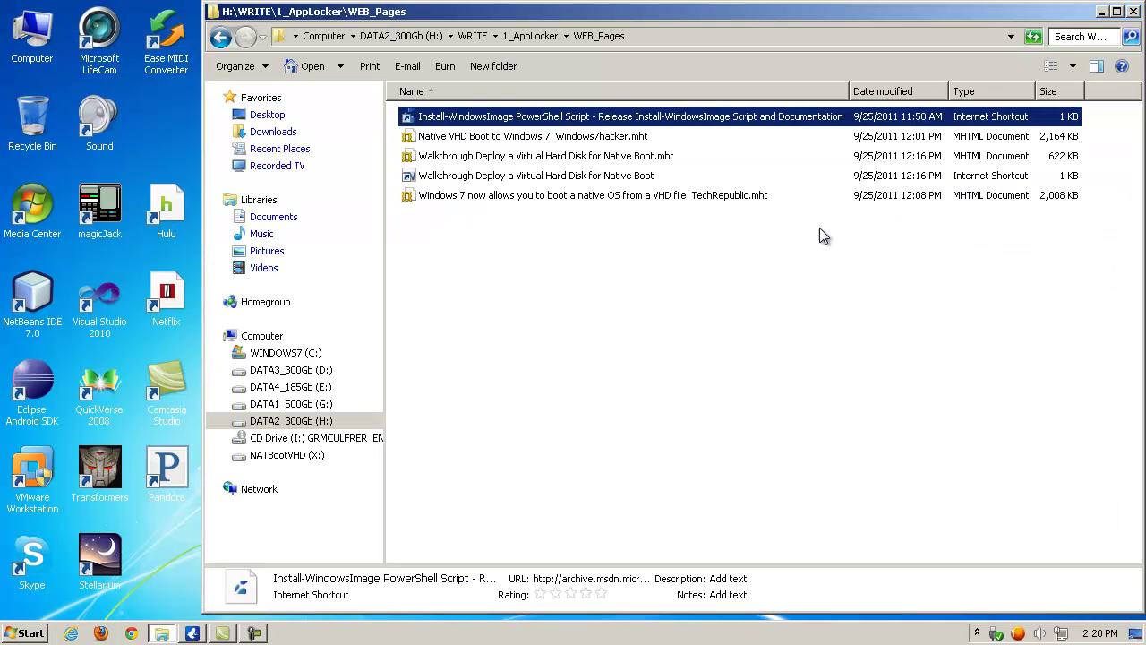
pyautogui.click(1137, 11)
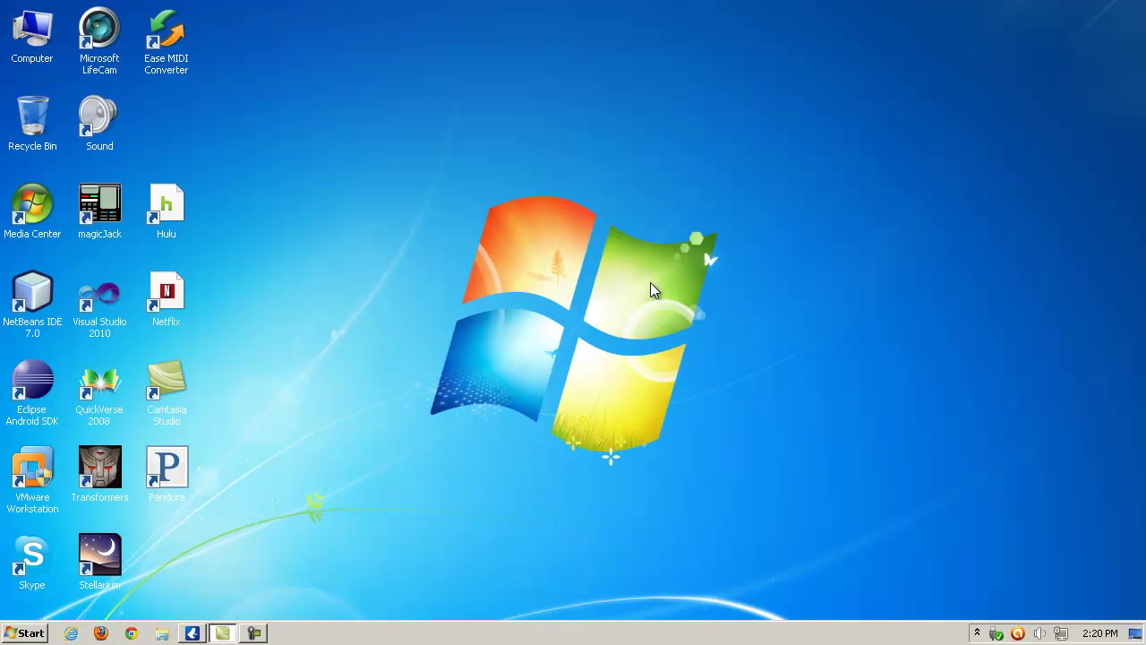
# Step: Run the Deployment Tools Command Prompt from Microsoft Windows AIK as administrator
pyautogui.click(25, 633)
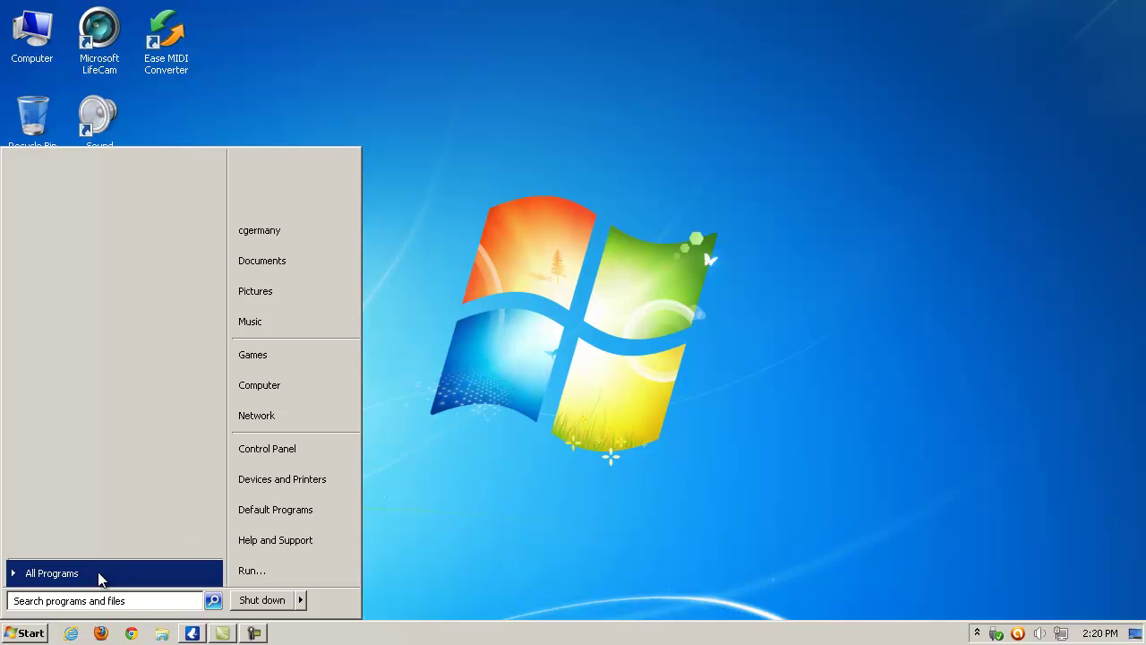
pyautogui.click(99, 574)
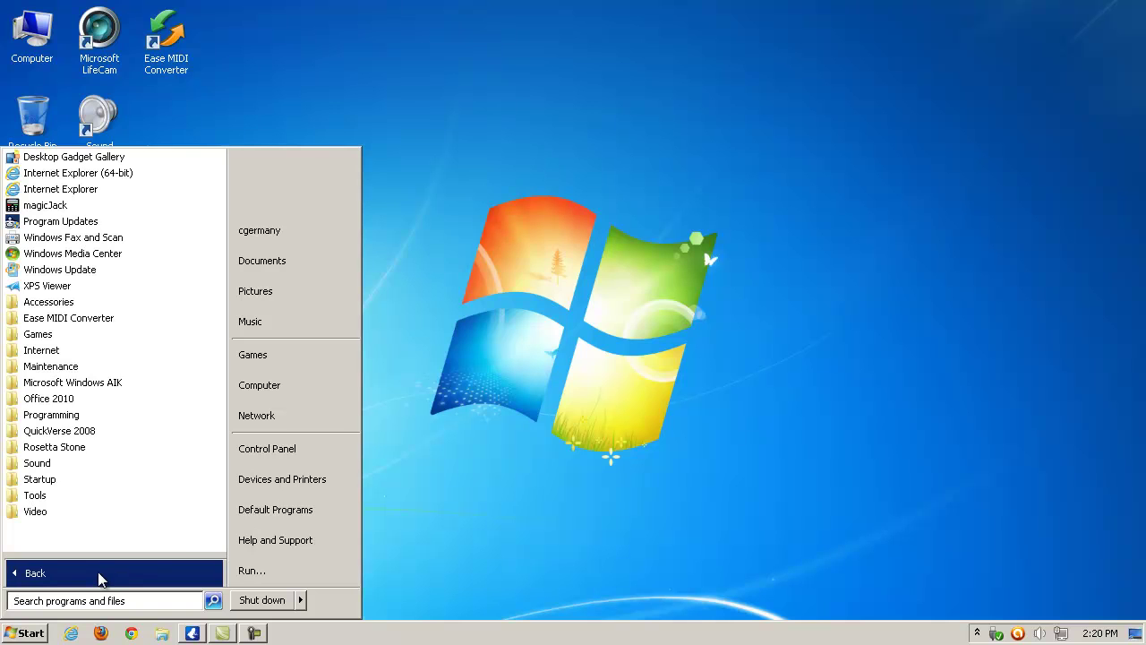
pyautogui.click(119, 383)
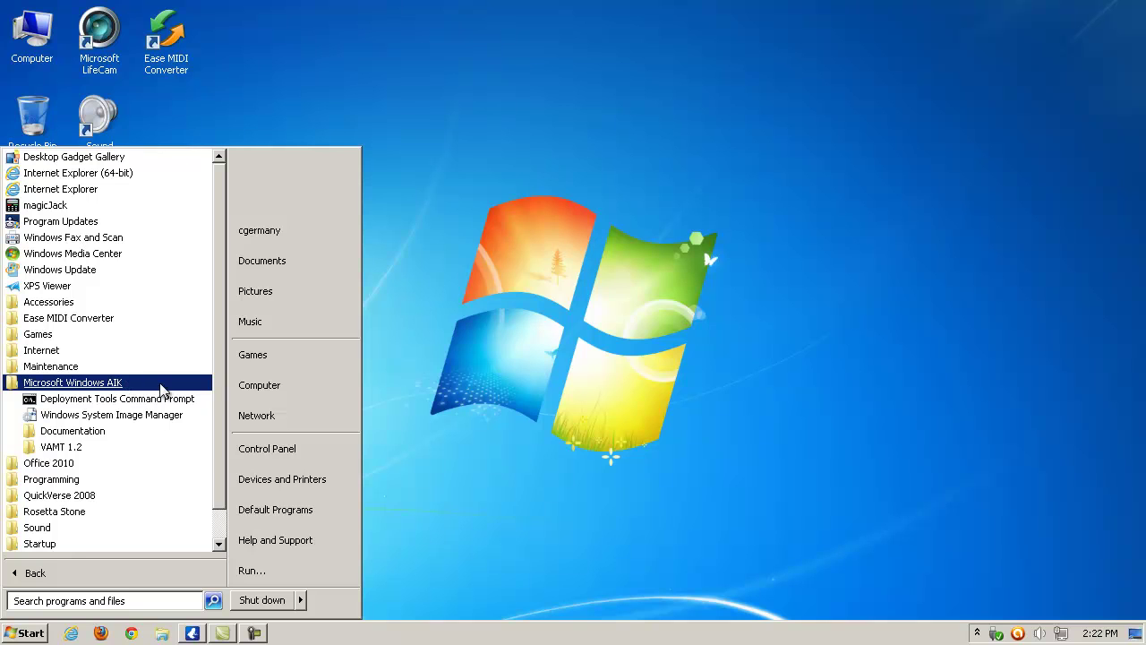
pyautogui.rightClick(114, 405)
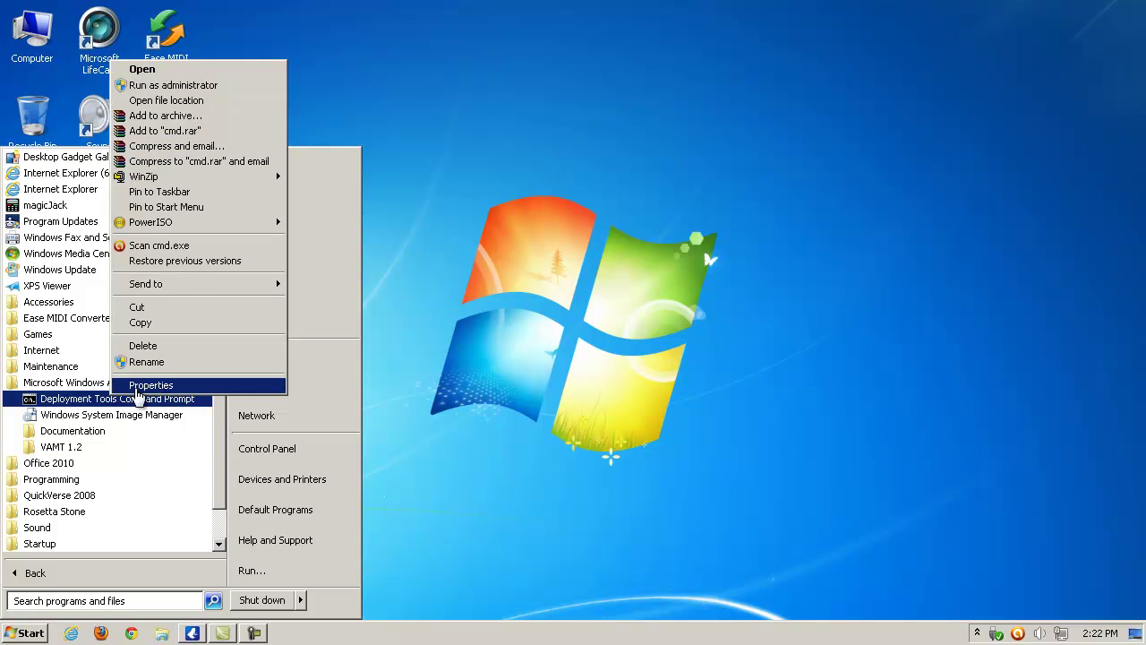
pyautogui.click(165, 88)
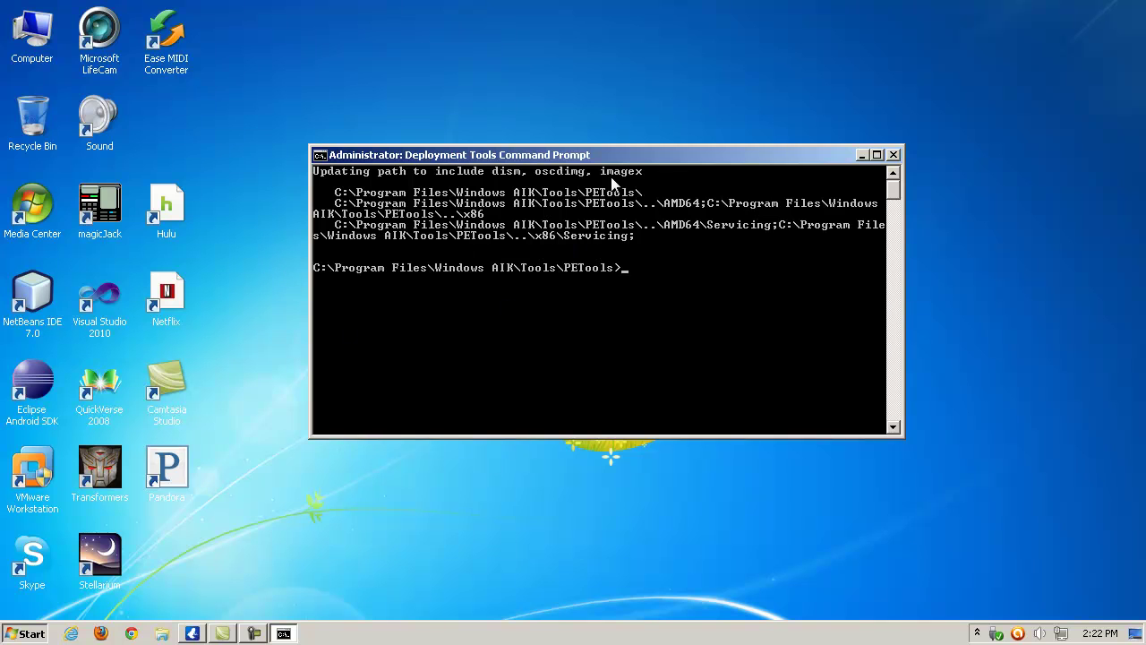
# Step: Set the command prompt's colors to a white screen background with black screen text
pyautogui.rightClick(648, 155)
pyautogui.click(716, 302)
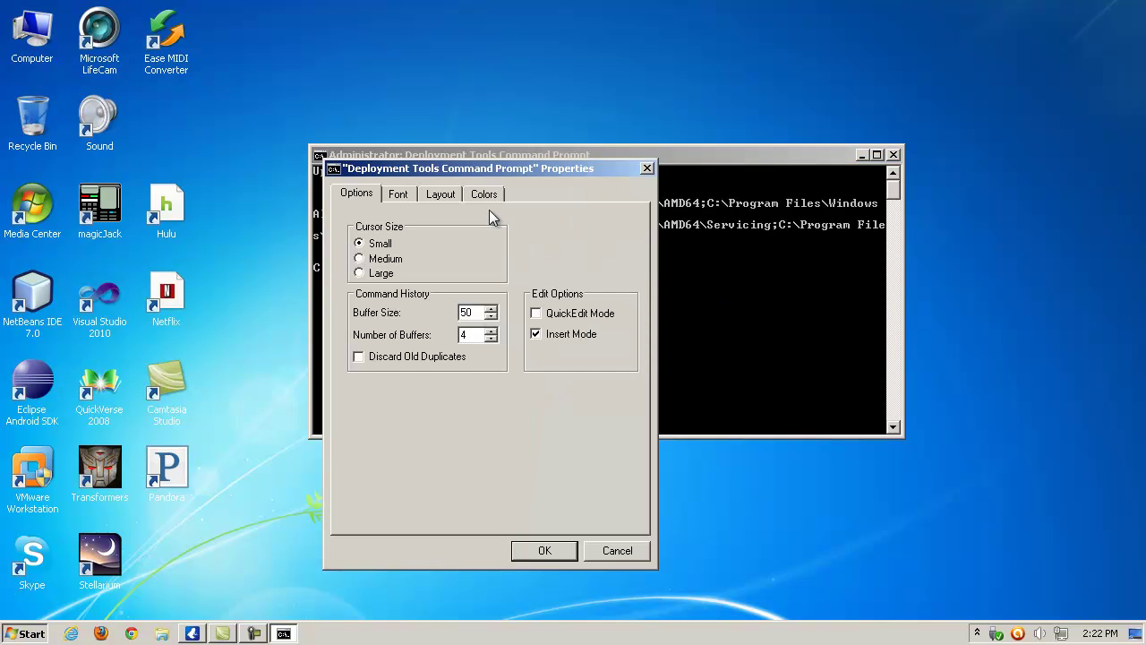
pyautogui.click(484, 194)
pyautogui.click(619, 336)
pyautogui.click(371, 226)
pyautogui.click(355, 336)
pyautogui.click(537, 553)
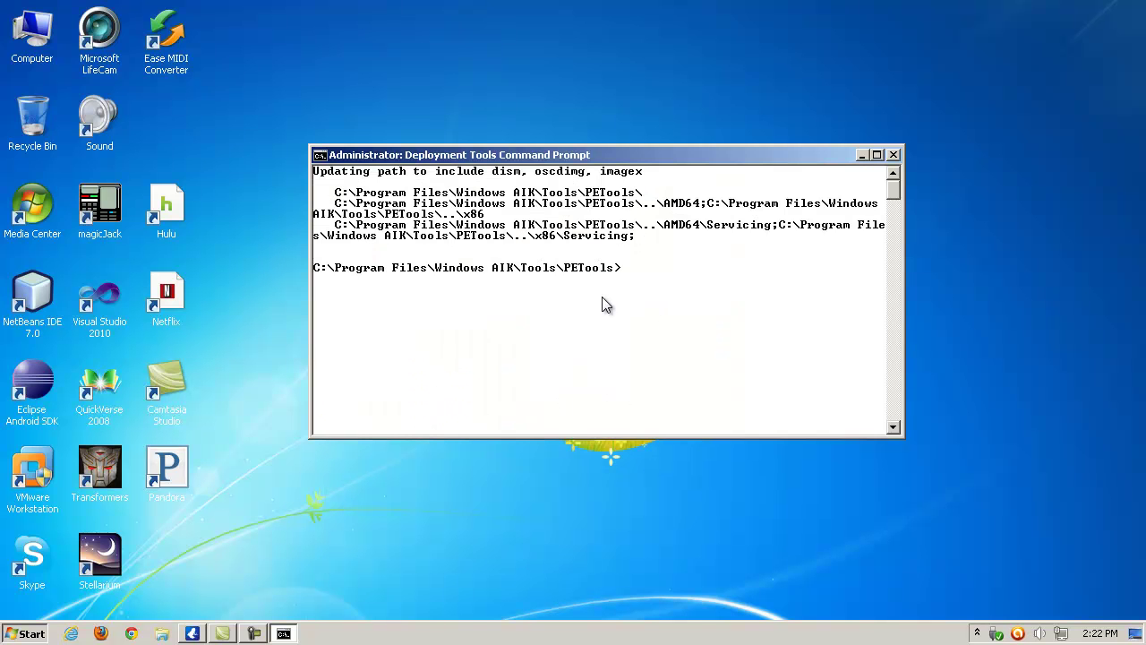
# Step: Clear the console and list the contents of the PETools folder with dir
pyautogui.write('cls')
pyautogui.press('Return')
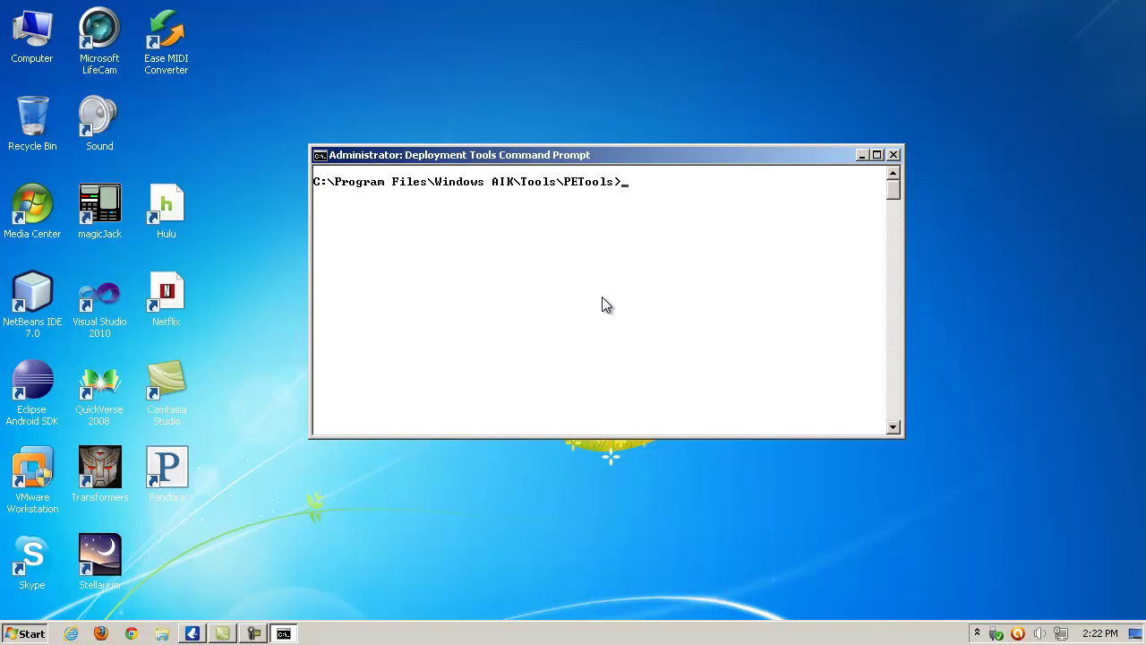
pyautogui.write('dir')
pyautogui.press('Return')
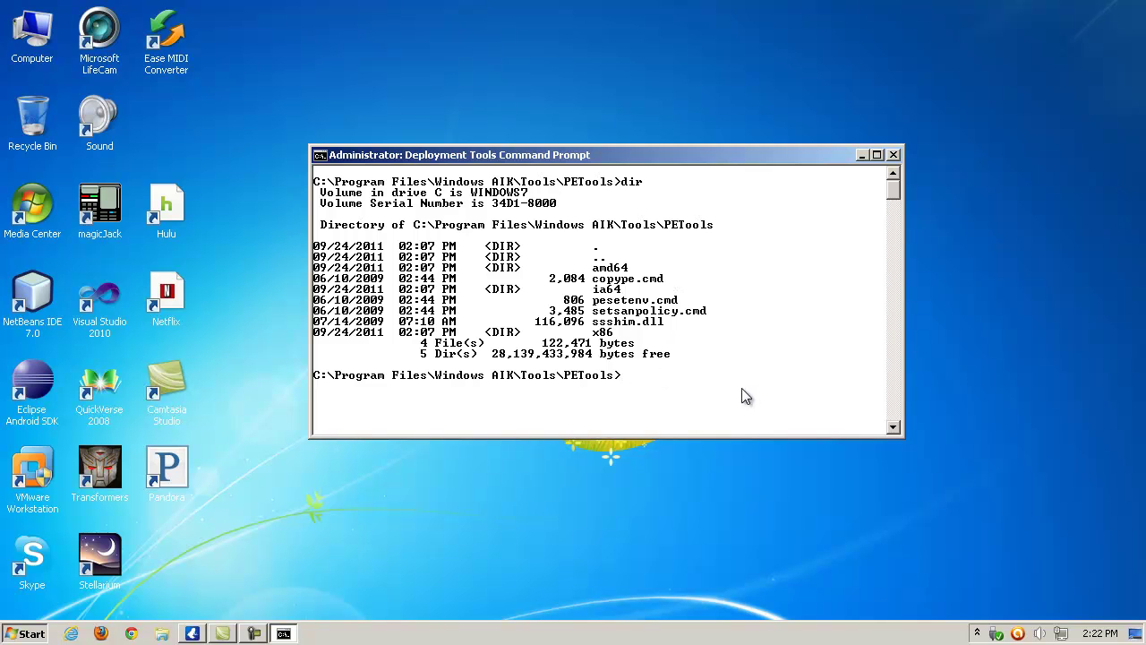
# Step: Run imagex without arguments to show its help, and make the console window taller
pyautogui.write('imagex')
pyautogui.press('Return')
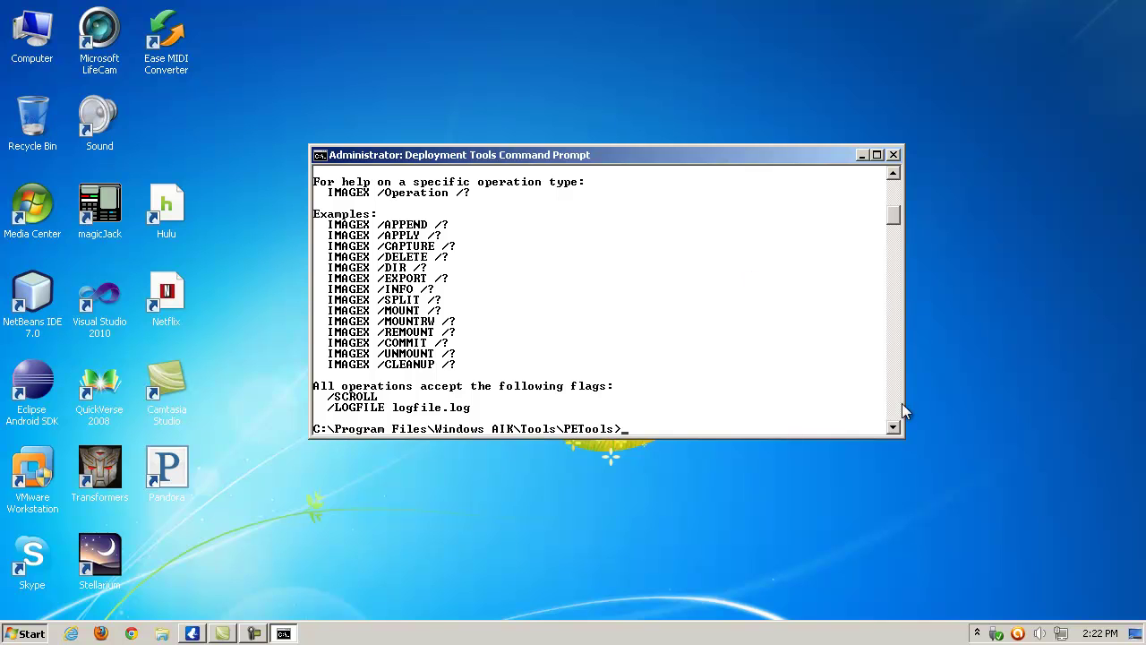
pyautogui.moveTo(898, 439); pyautogui.dragTo(909, 503)
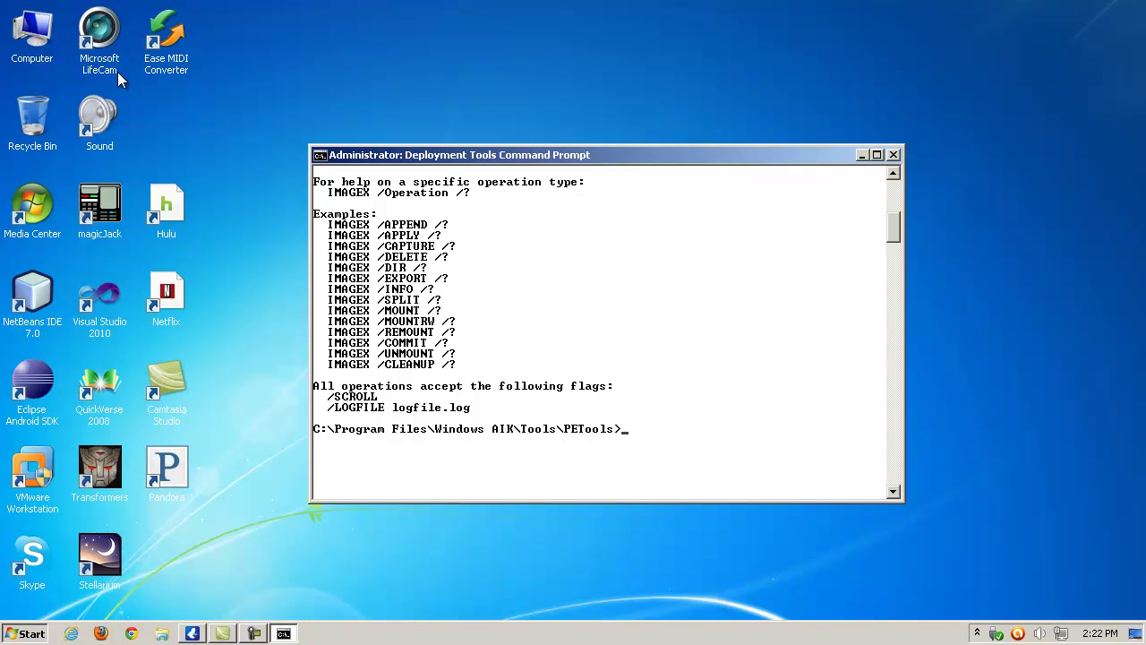
# Step: Search the sources folder on CD Drive (I:) for *.wim and select install.wim
pyautogui.doubleClick(43, 42)
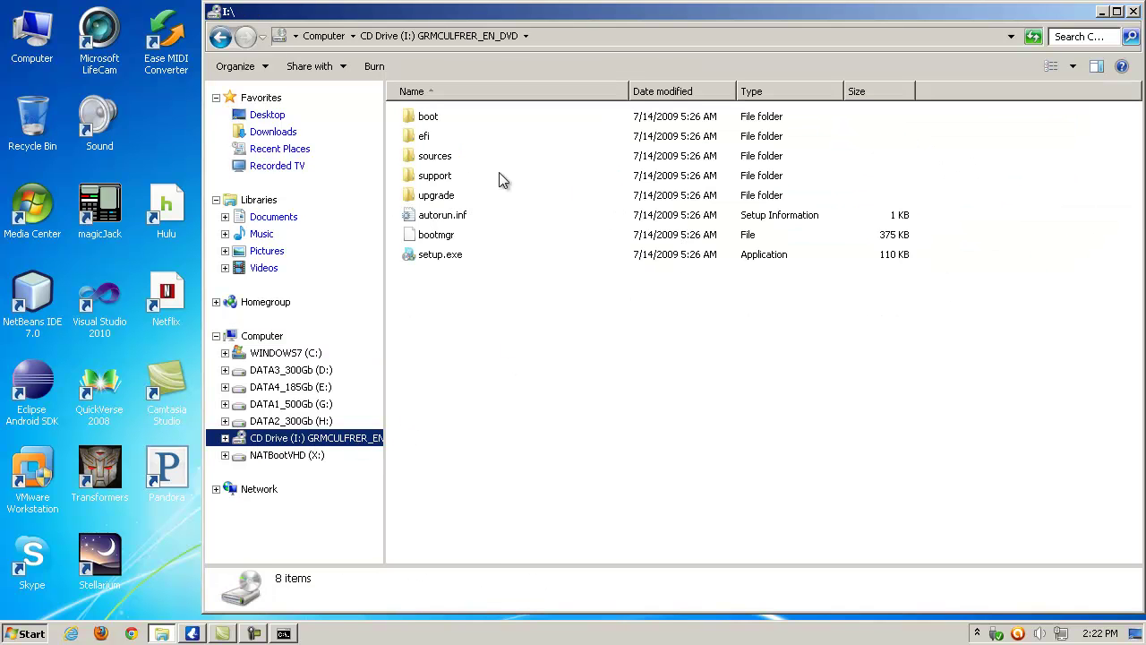
pyautogui.doubleClick(439, 157)
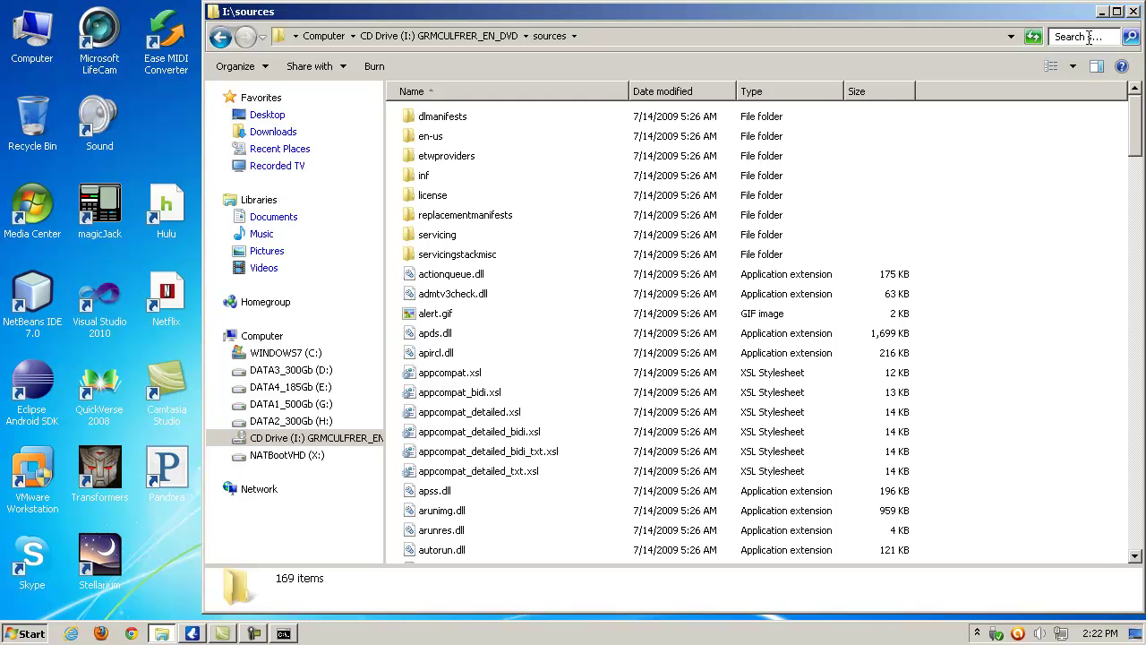
pyautogui.moveTo(1079, 10); pyautogui.dragTo(1050, 13)
pyautogui.click(1060, 40)
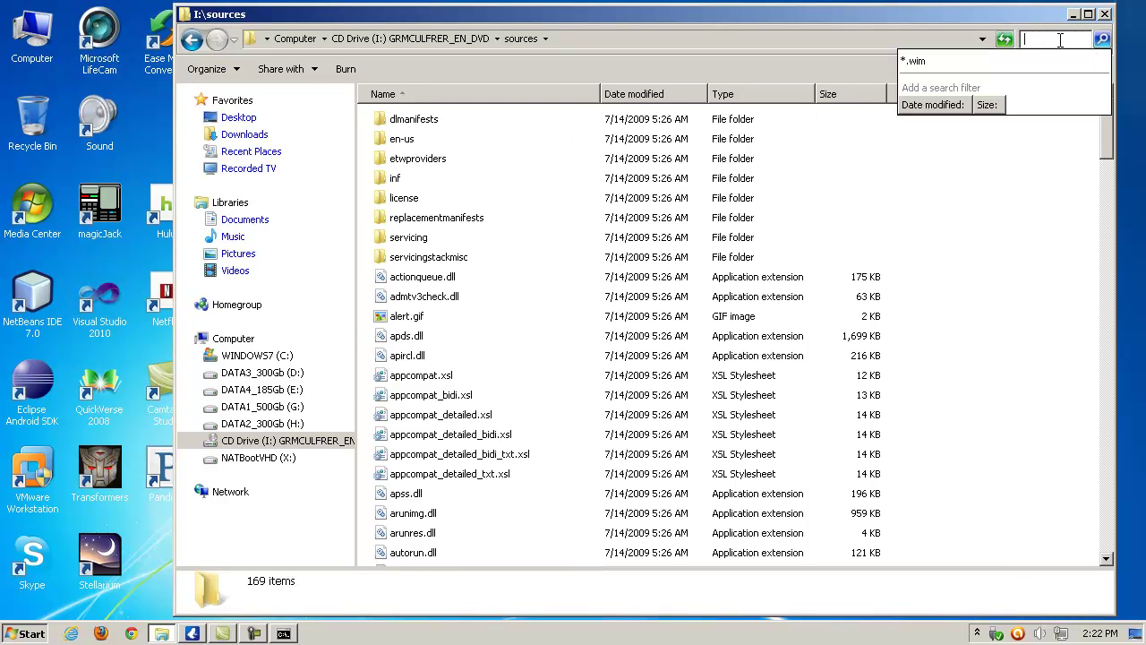
pyautogui.write('*.wim')
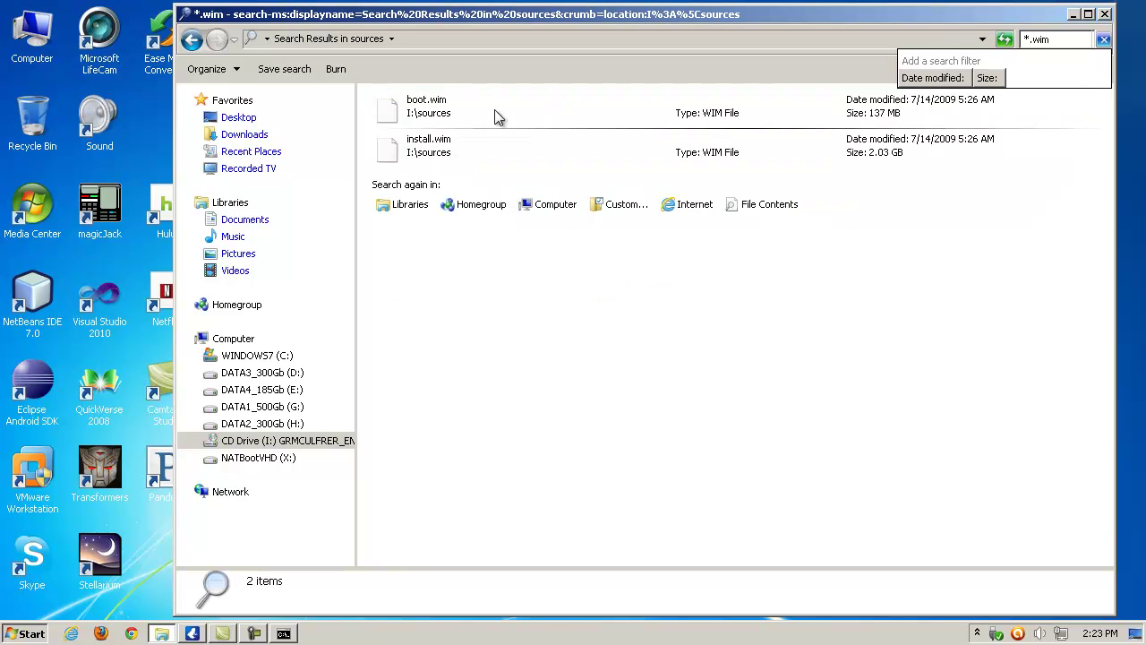
pyautogui.click(448, 155)
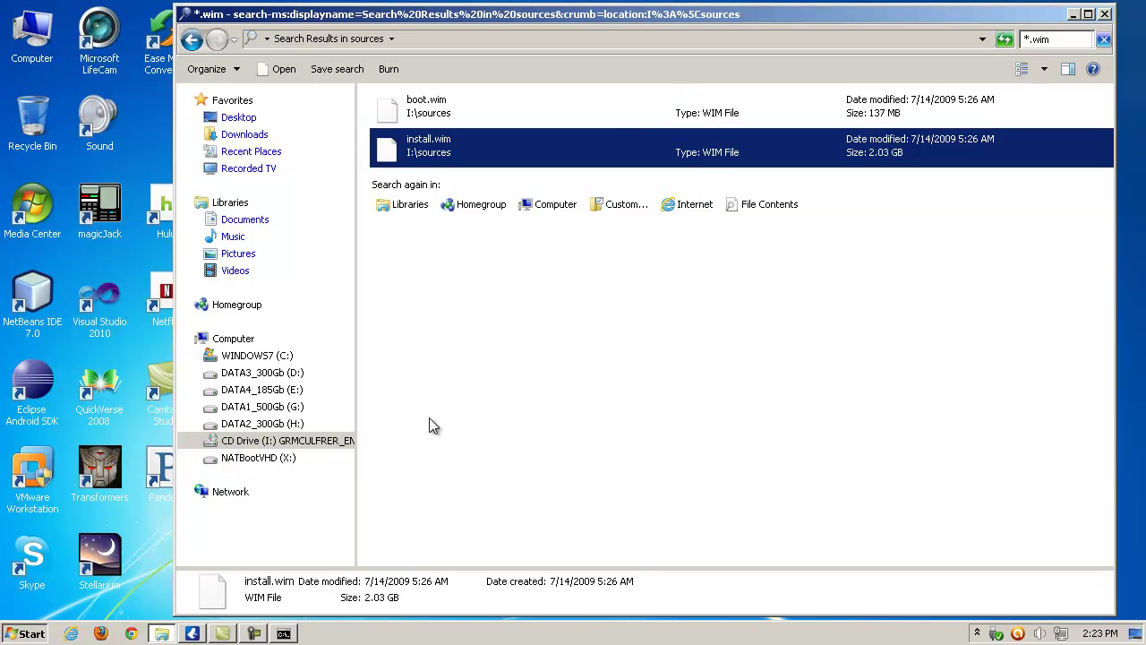
# Step: Look through the sources folder on CD Drive (I:) and close the file window
pyautogui.click(325, 441)
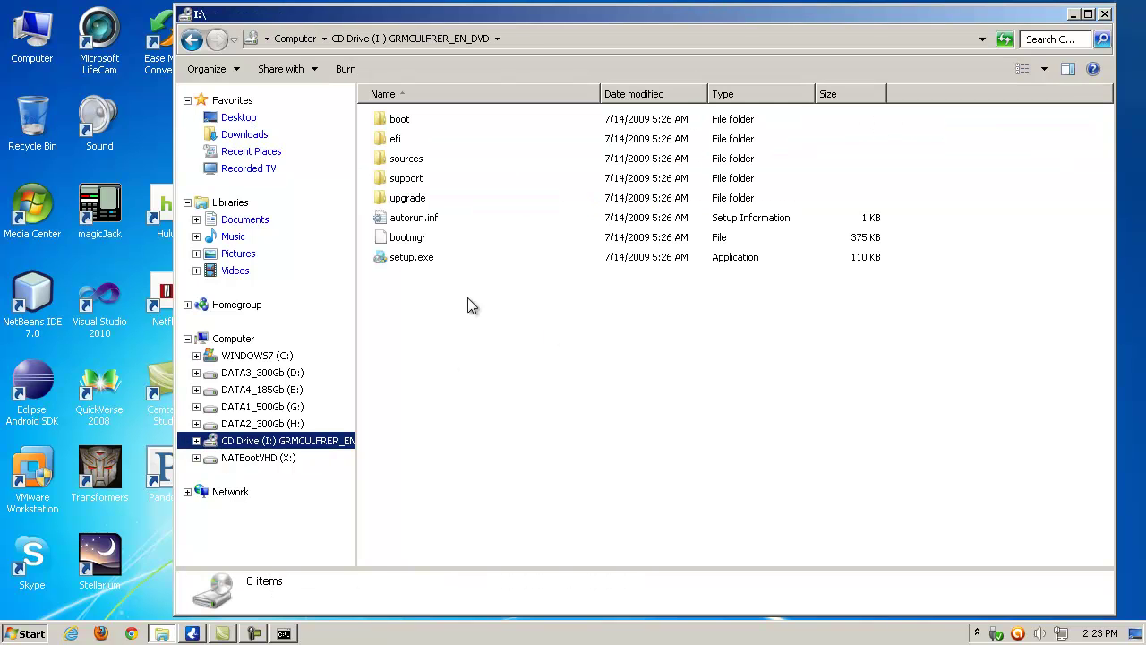
pyautogui.doubleClick(421, 158)
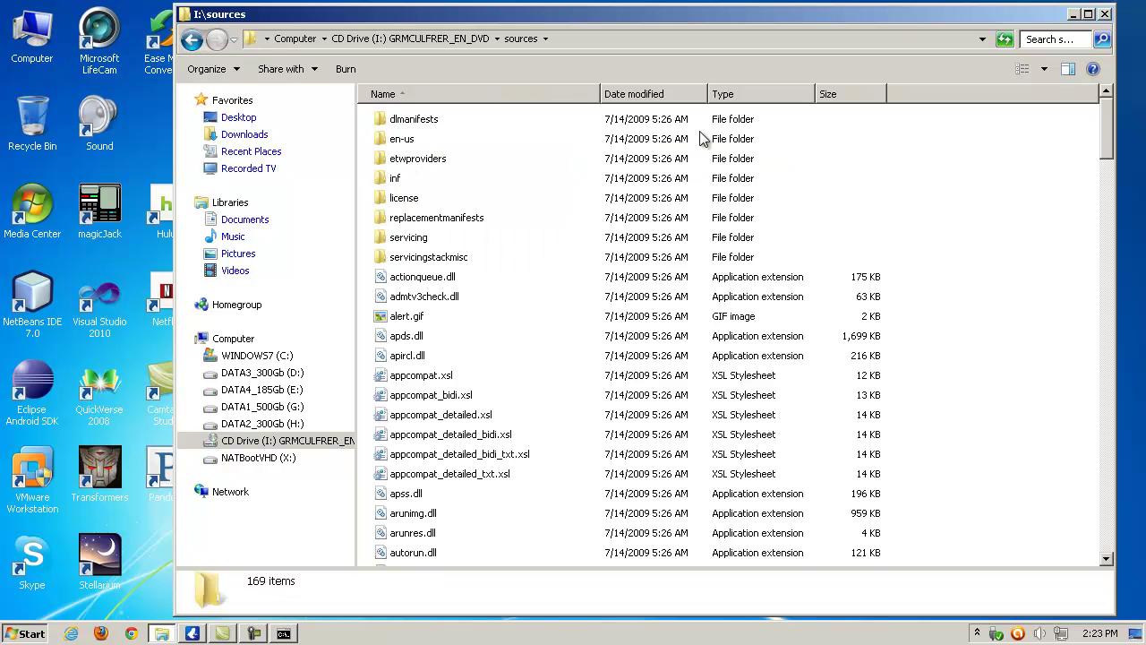
pyautogui.click(1105, 14)
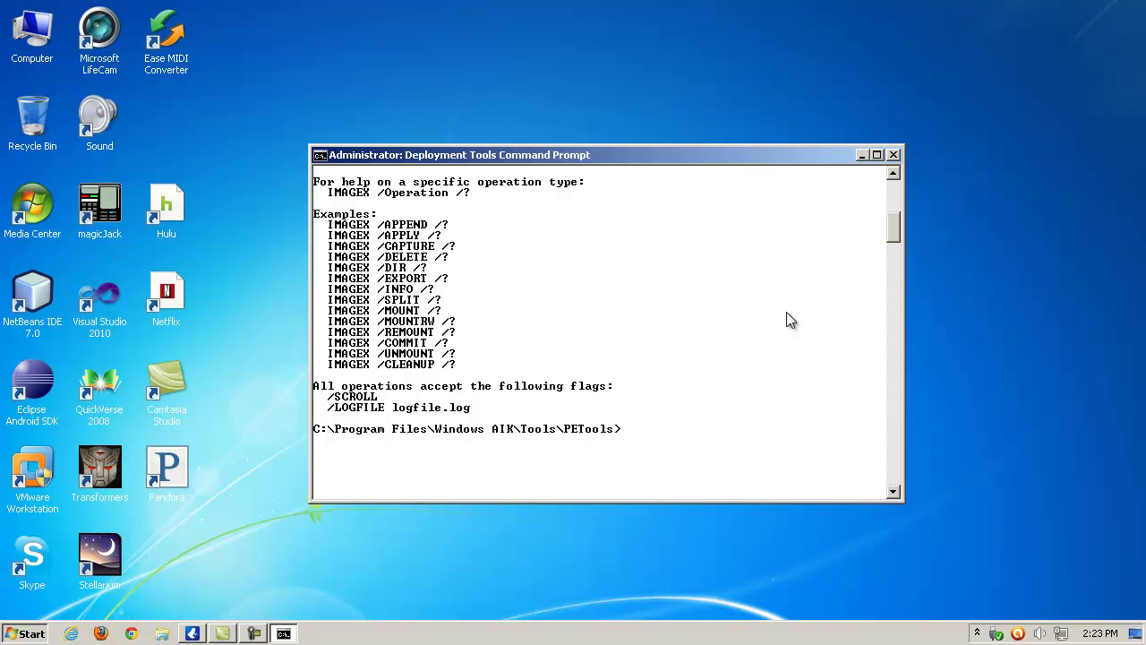
# Step: Check the NATBootVHD (X:) and CD Drive (I:) drives in Computer, and minimize the file window
pyautogui.doubleClick(33, 36)
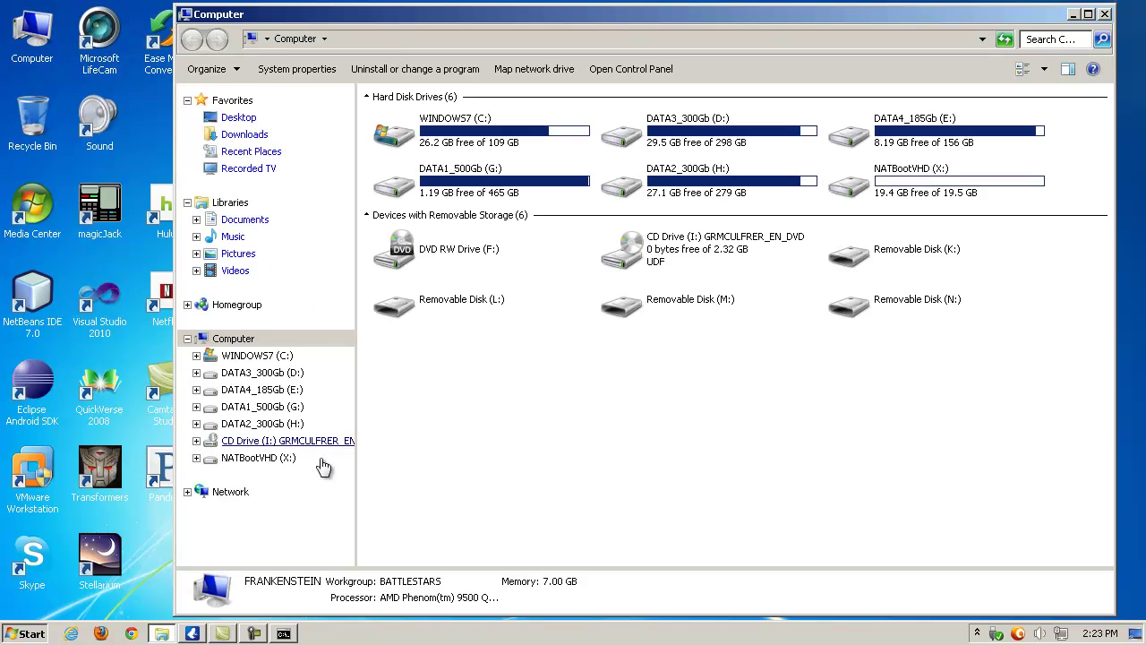
pyautogui.click(284, 459)
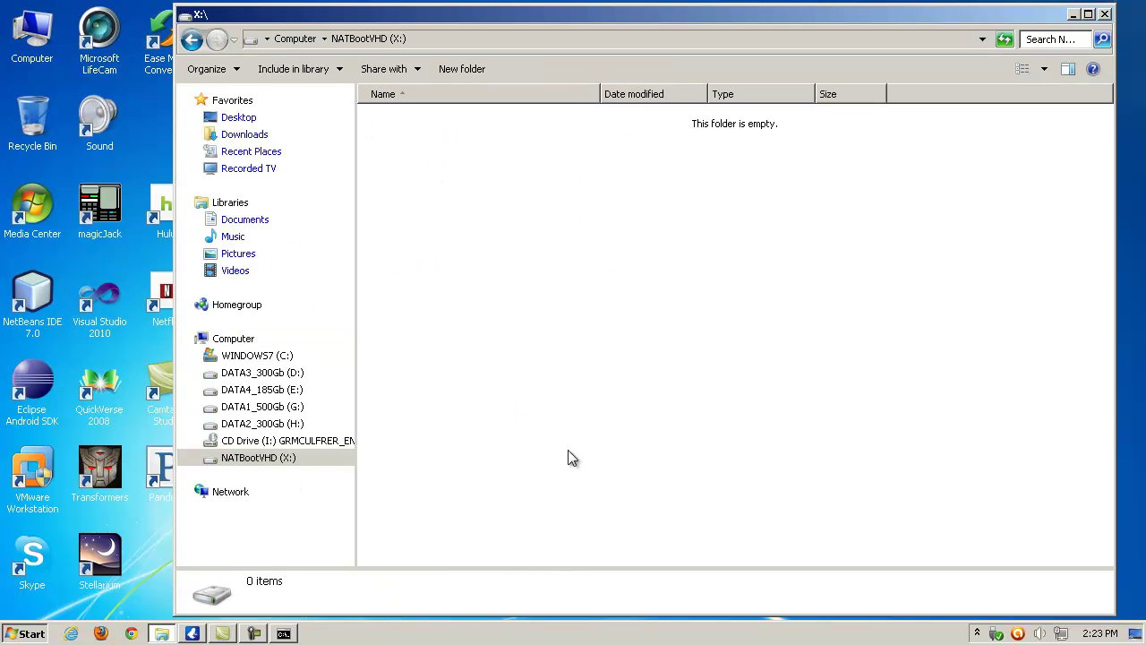
pyautogui.click(310, 441)
pyautogui.click(307, 458)
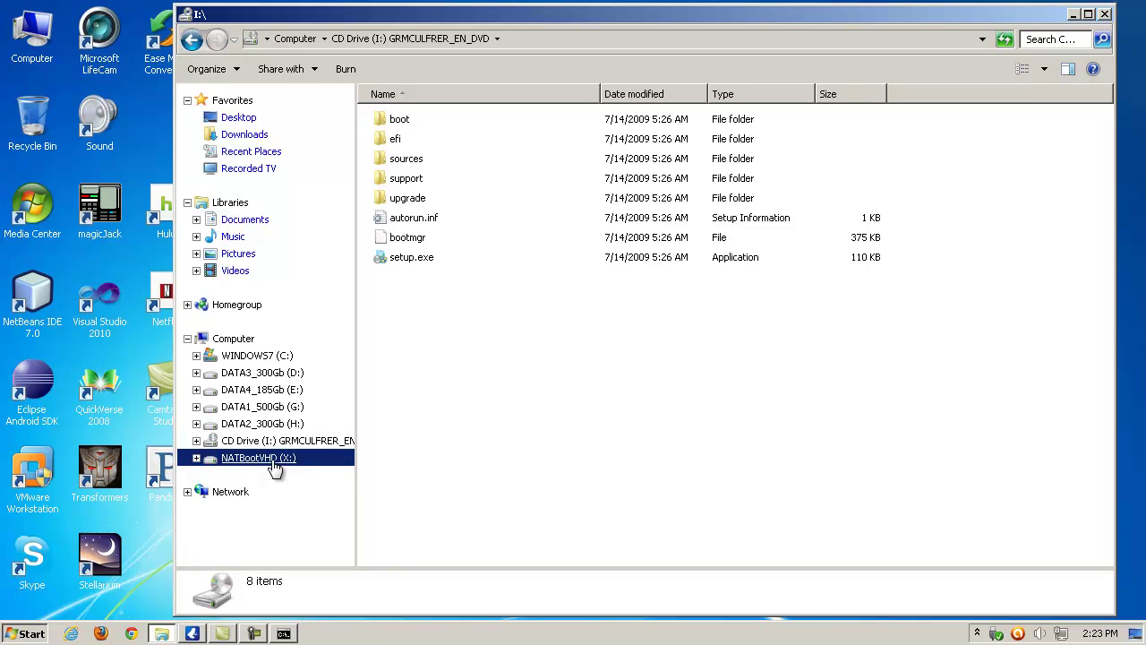
pyautogui.click(1073, 13)
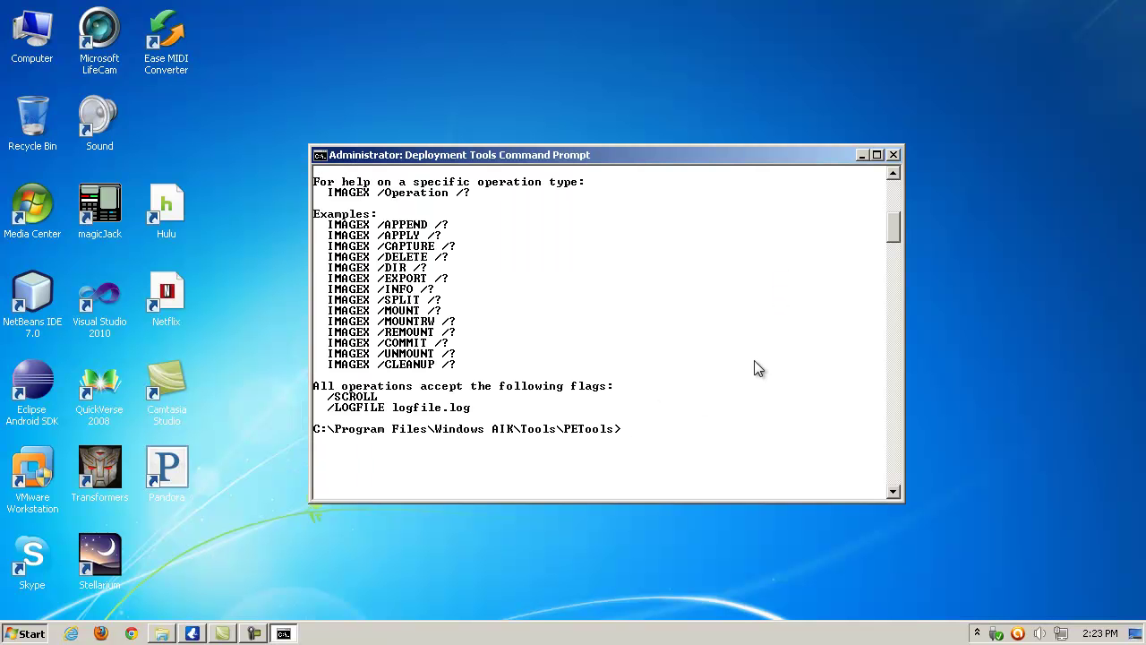
# Step: Apply image 1 from the DVD to the VHD with imagex /apply i:\sources\install.wim 1 x:\
pyautogui.write('imagex /apply')
pyautogui.click(166, 634)
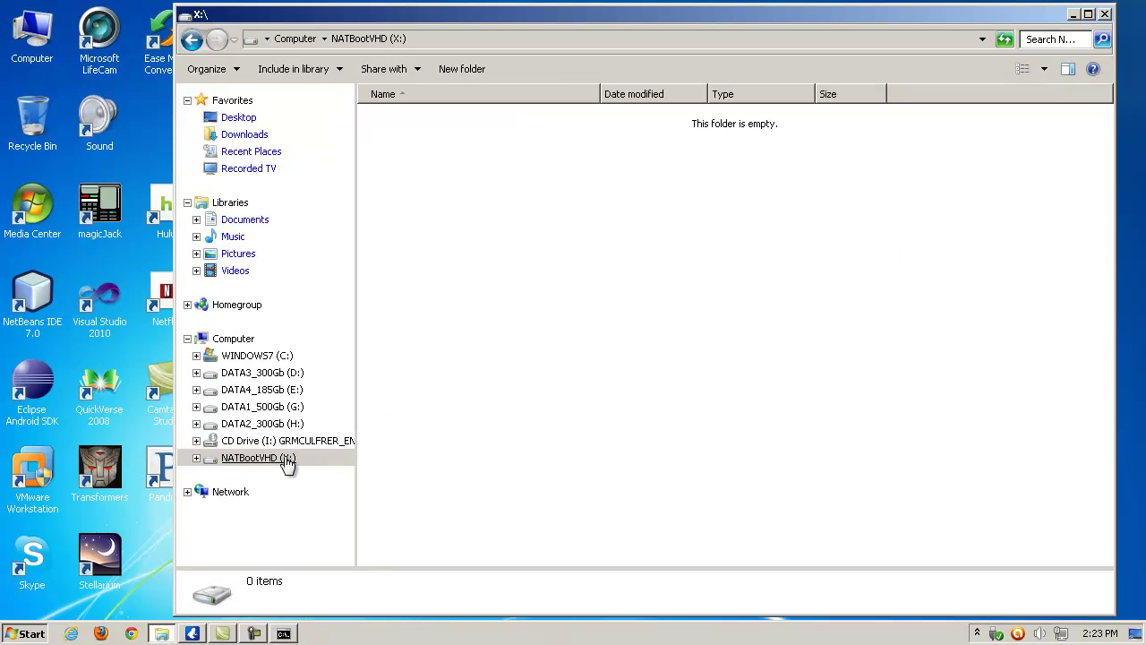
pyautogui.click(1074, 16)
pyautogui.write('i:\\sources')
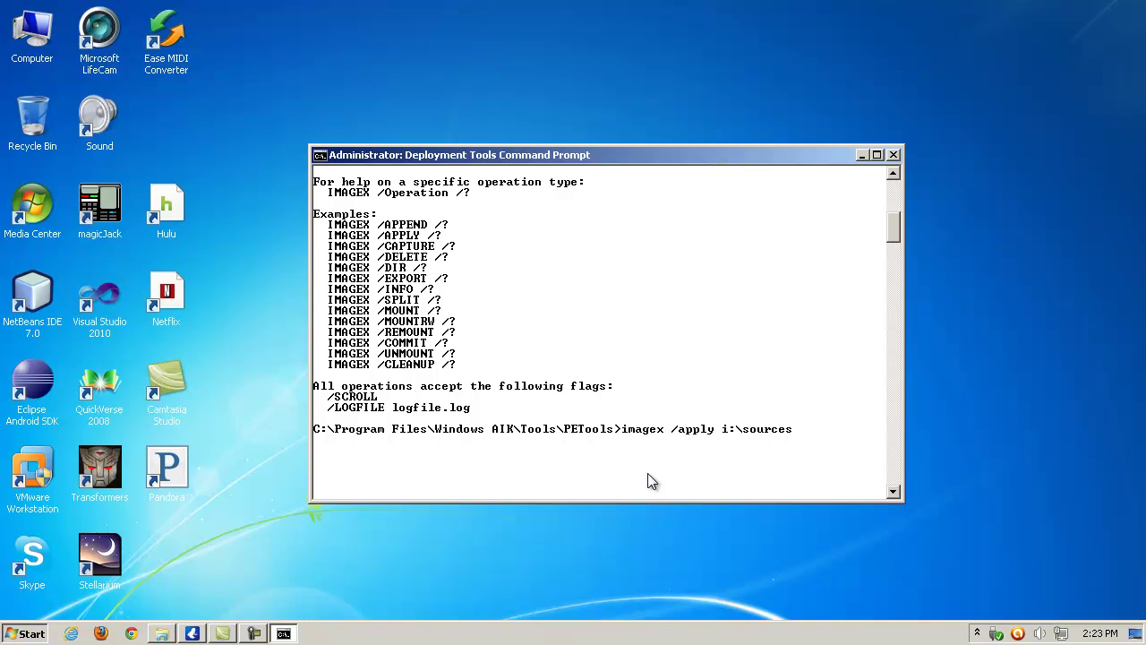
pyautogui.write('\\install.wim 1 x:\\')
pyautogui.press('Return')
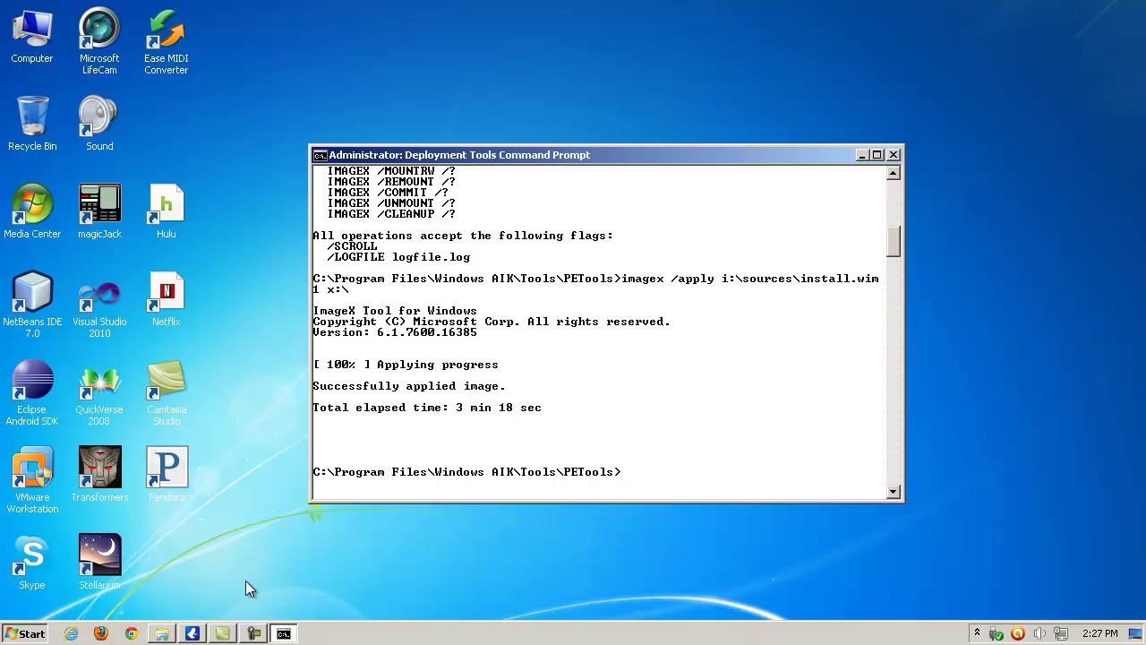
# Step: Inspect the files on NATBootVHD (X:) and the sources folder on CD Drive (I:), and close the file window
pyautogui.click(161, 633)
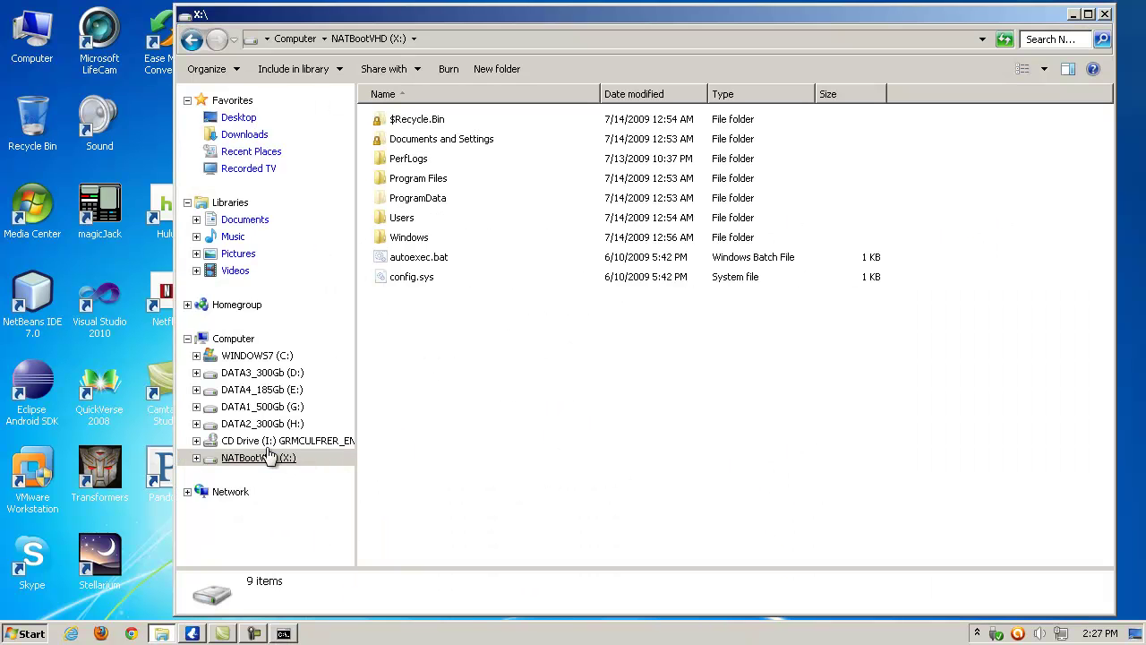
pyautogui.click(258, 466)
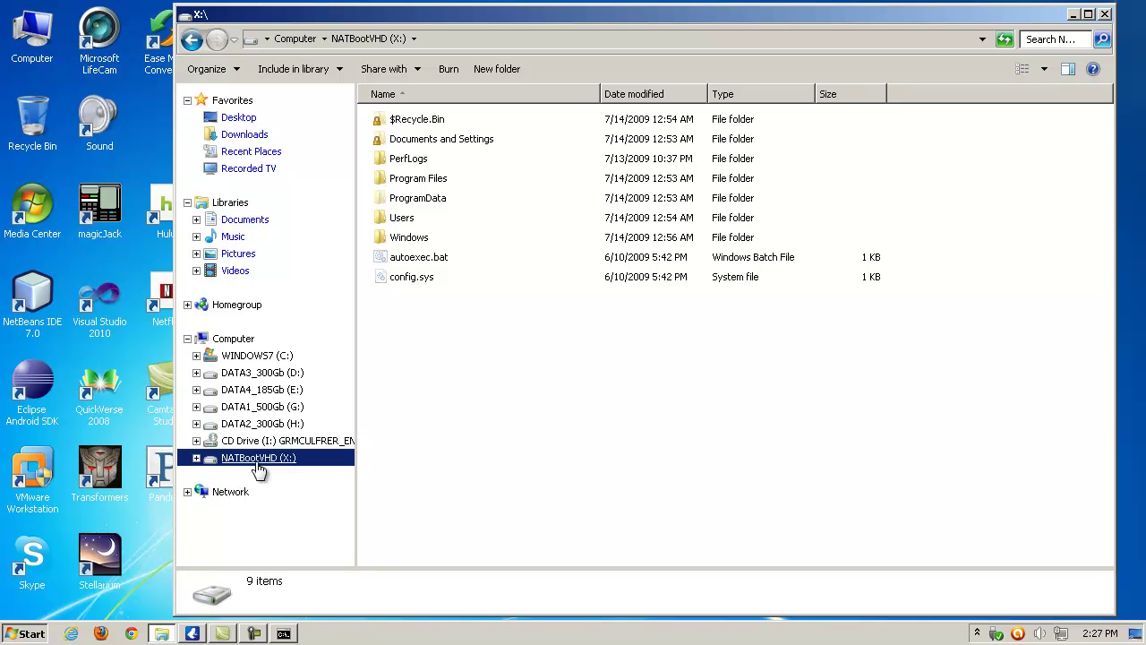
pyautogui.click(478, 461)
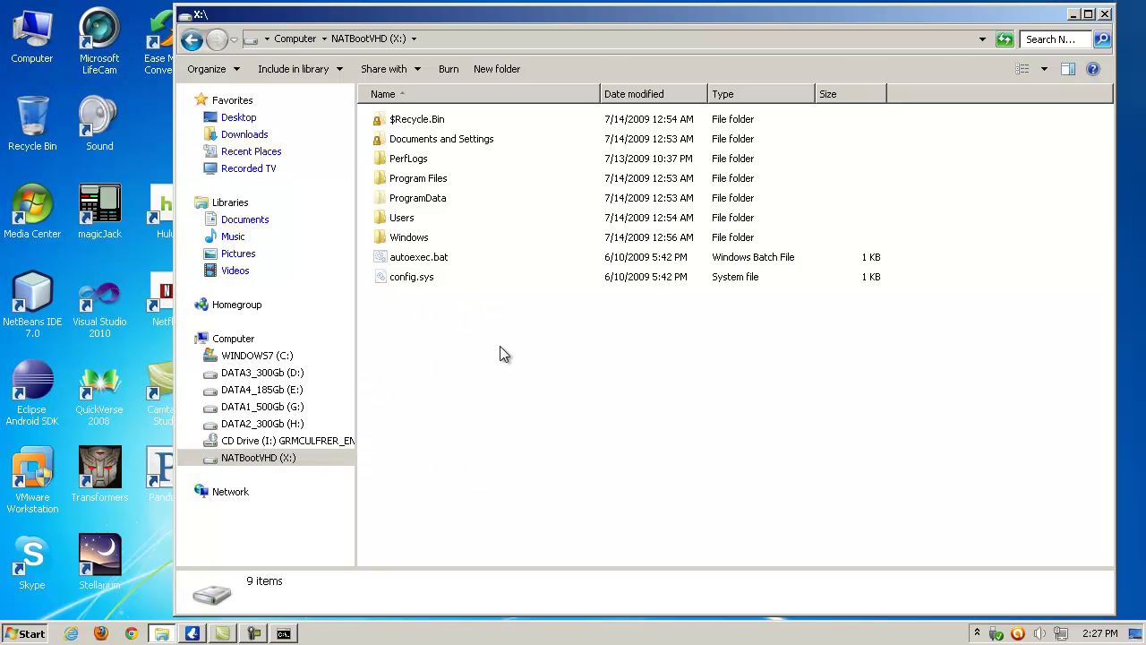
pyautogui.click(299, 443)
pyautogui.doubleClick(408, 158)
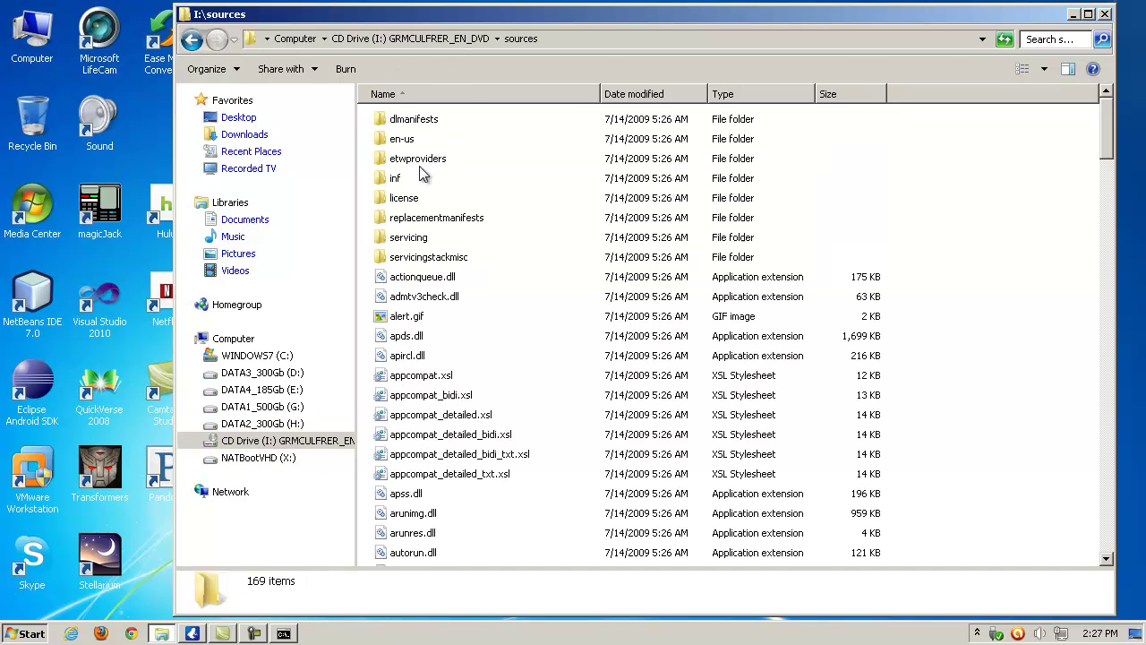
pyautogui.click(257, 458)
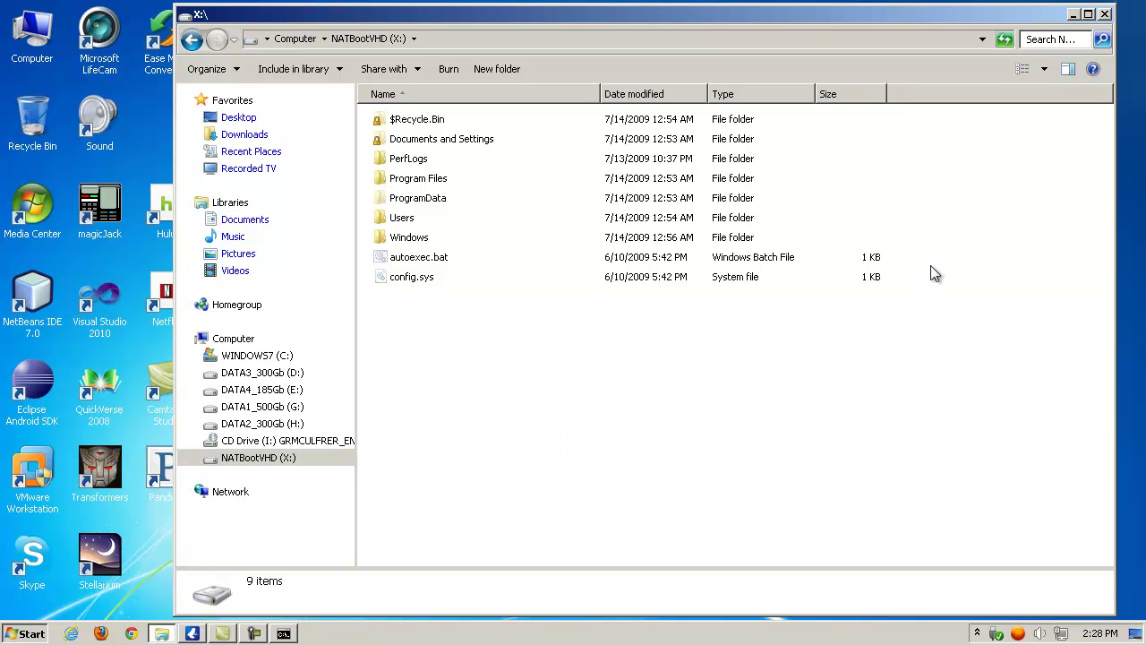
pyautogui.click(1105, 15)
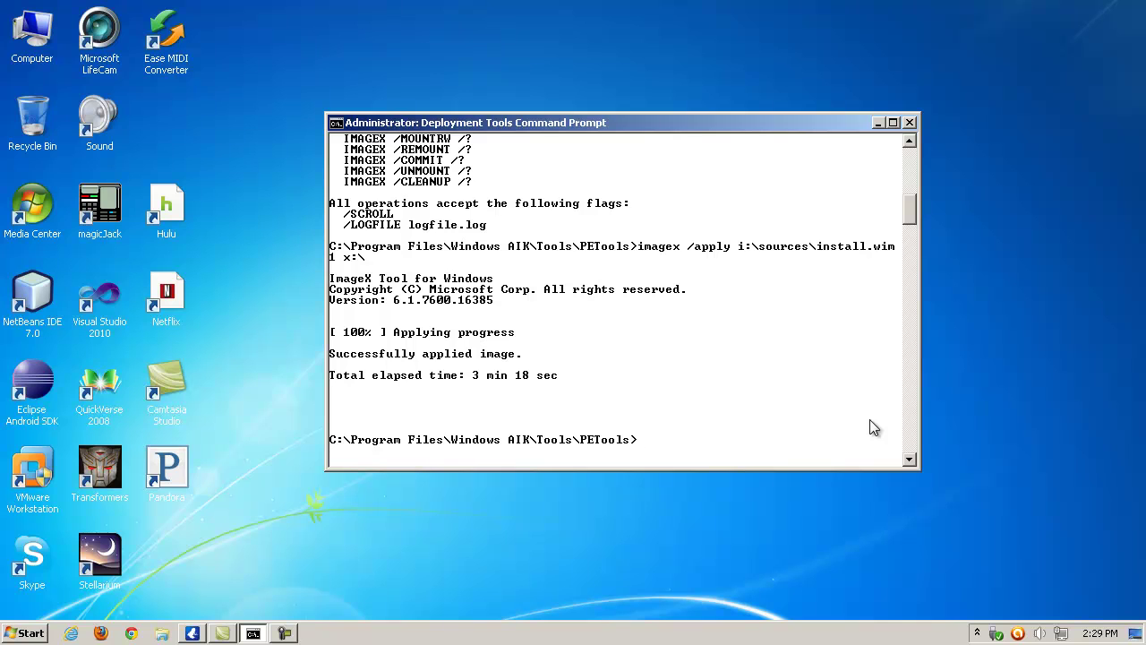
# Step: Find the NATBootVHD (X:) disk in Disk Management, view its Detach VHD option, and close Computer Management without detaching
pyautogui.rightClick(57, 50)
pyautogui.click(79, 74)
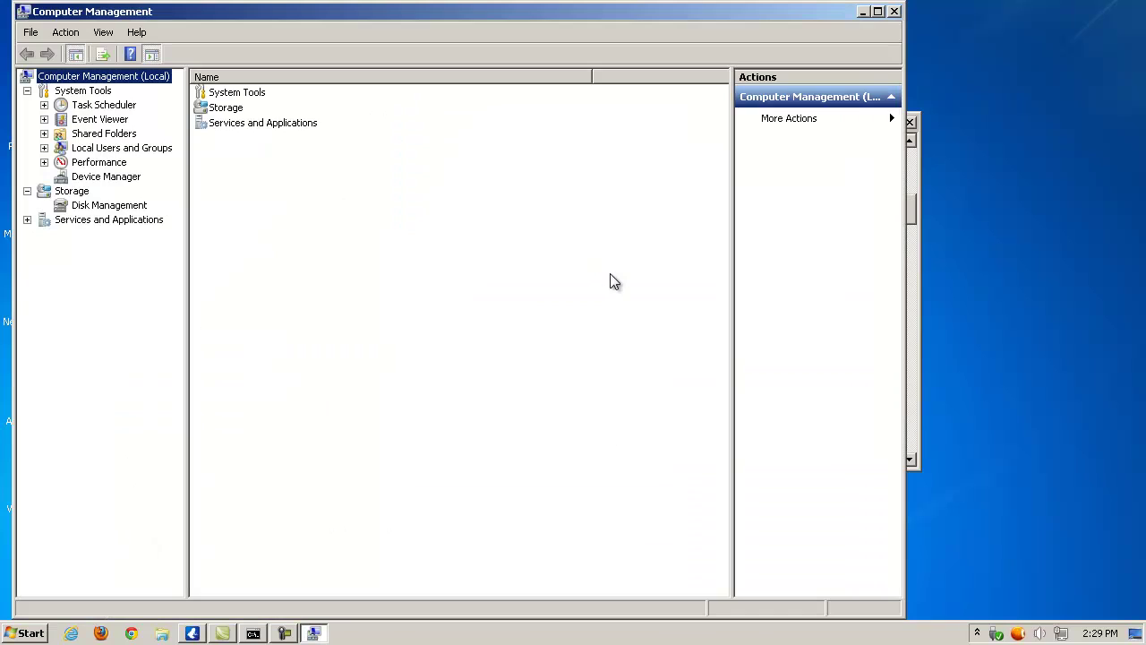
pyautogui.click(143, 205)
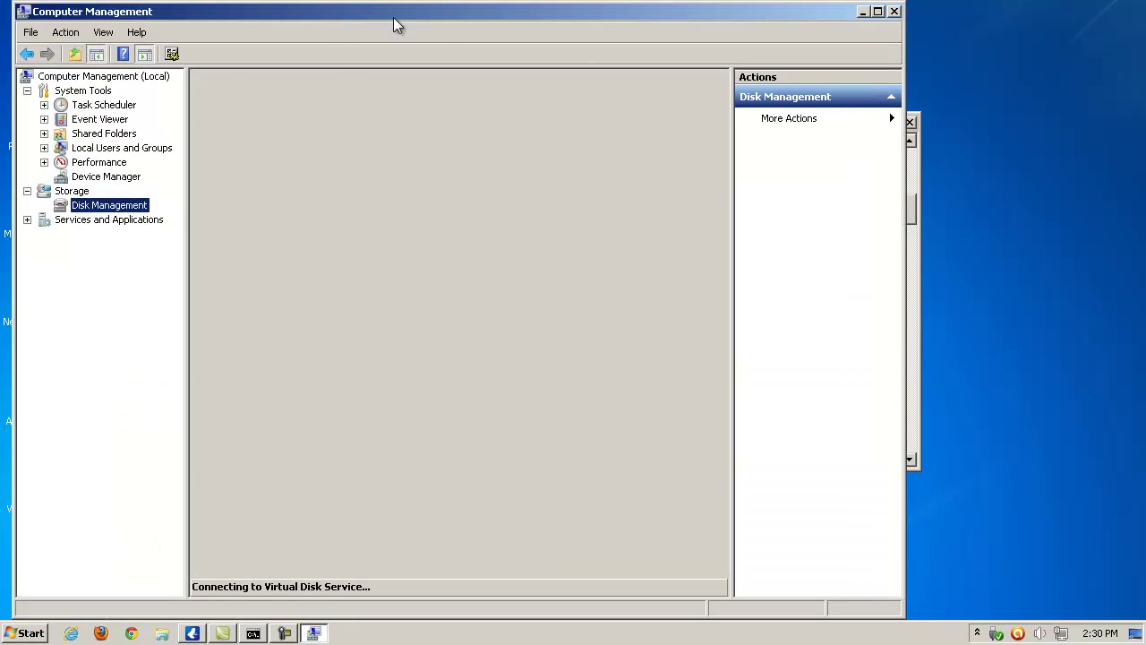
pyautogui.moveTo(467, 13); pyautogui.dragTo(617, 12)
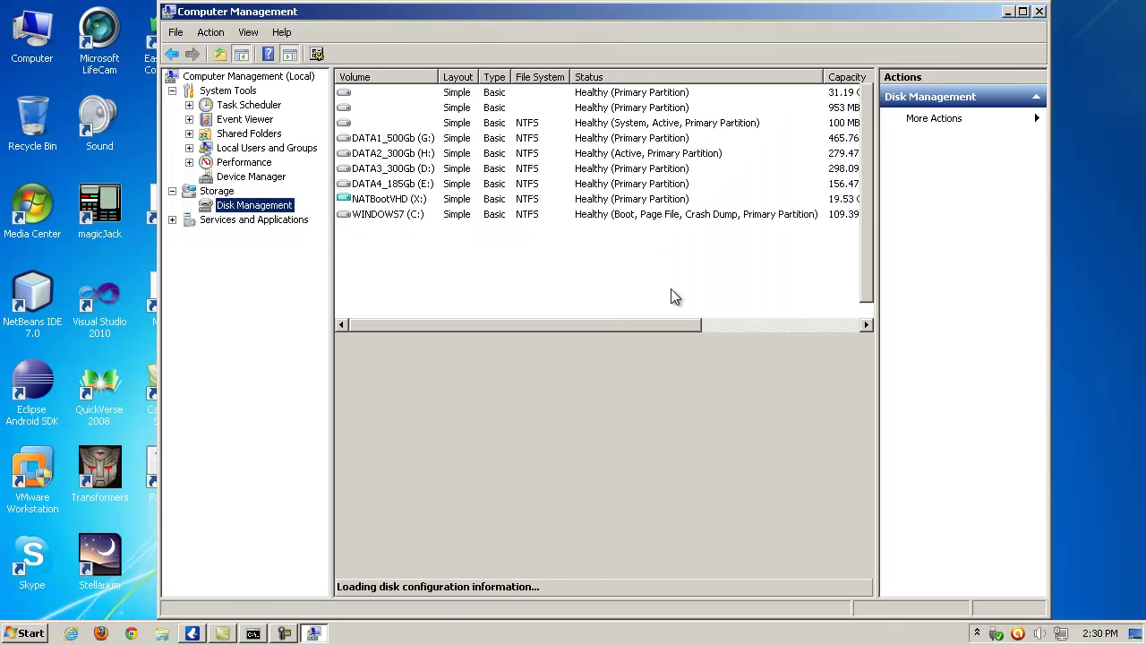
pyautogui.moveTo(864, 385); pyautogui.dragTo(883, 564)
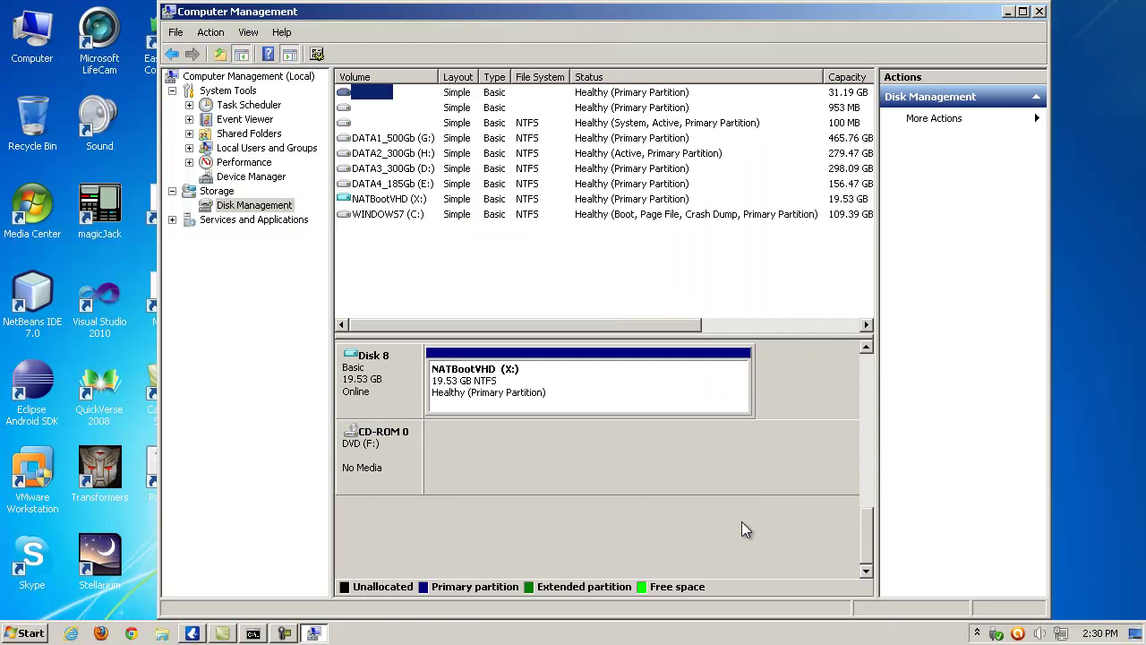
pyautogui.click(542, 388)
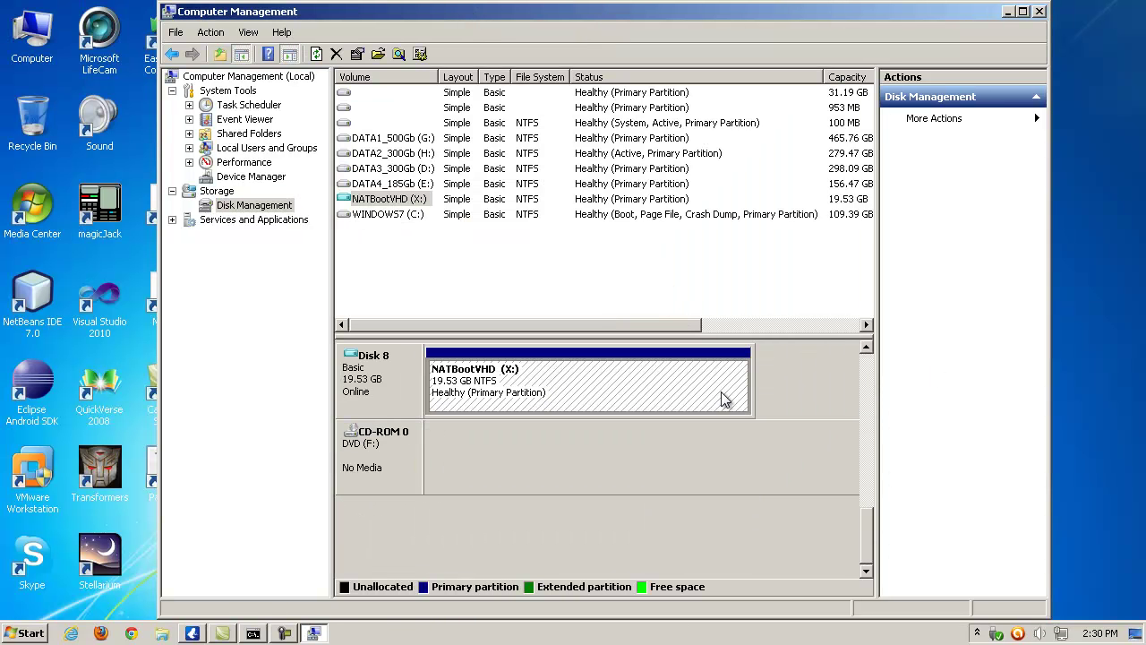
pyautogui.rightClick(403, 386)
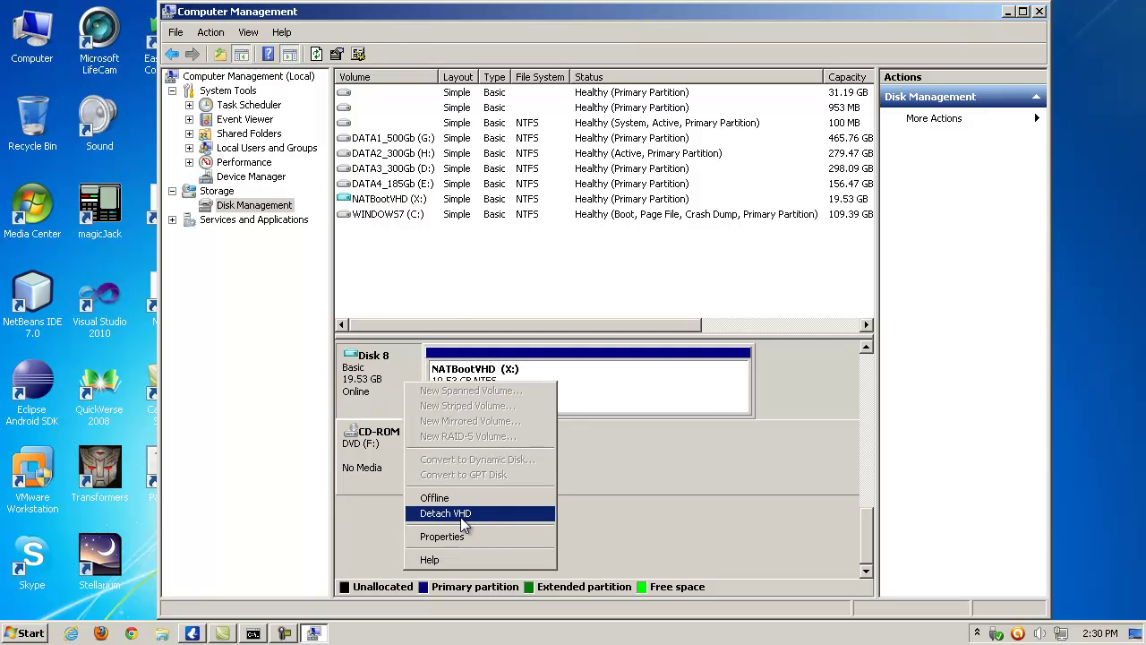
pyautogui.click(752, 9)
pyautogui.doubleClick(731, 9)
pyautogui.click(1138, 9)
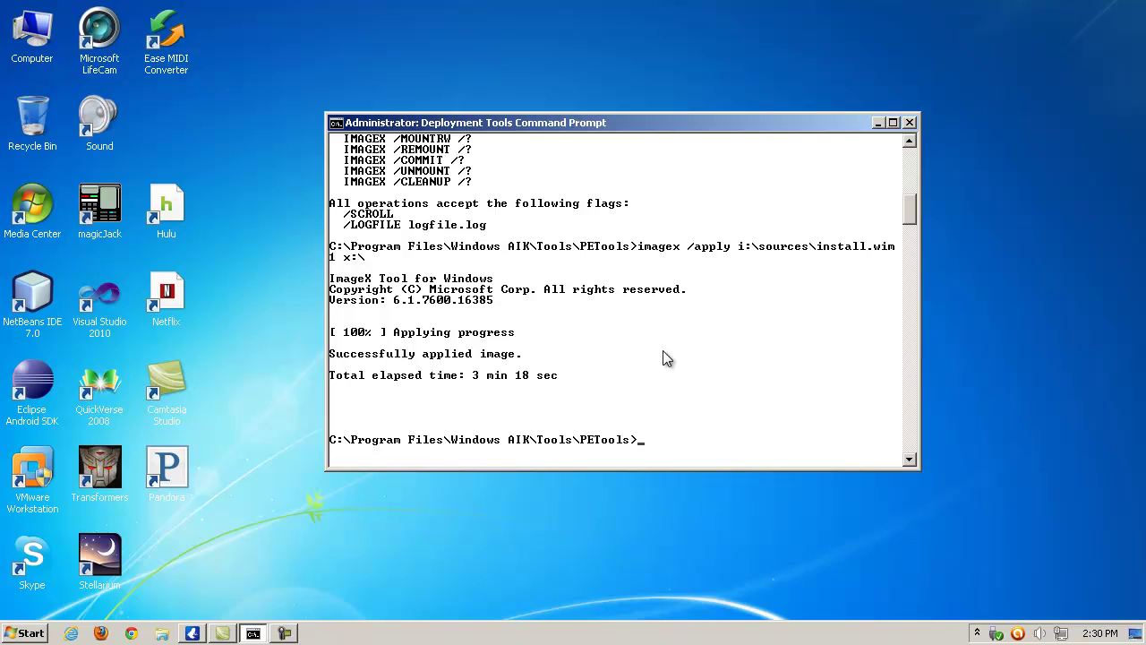
# Step: Change the command prompt to the root of the C: drive and clear the console
pyautogui.write('cd \\')
pyautogui.press('Return')
pyautogui.write('cls')
pyautogui.press('Return')
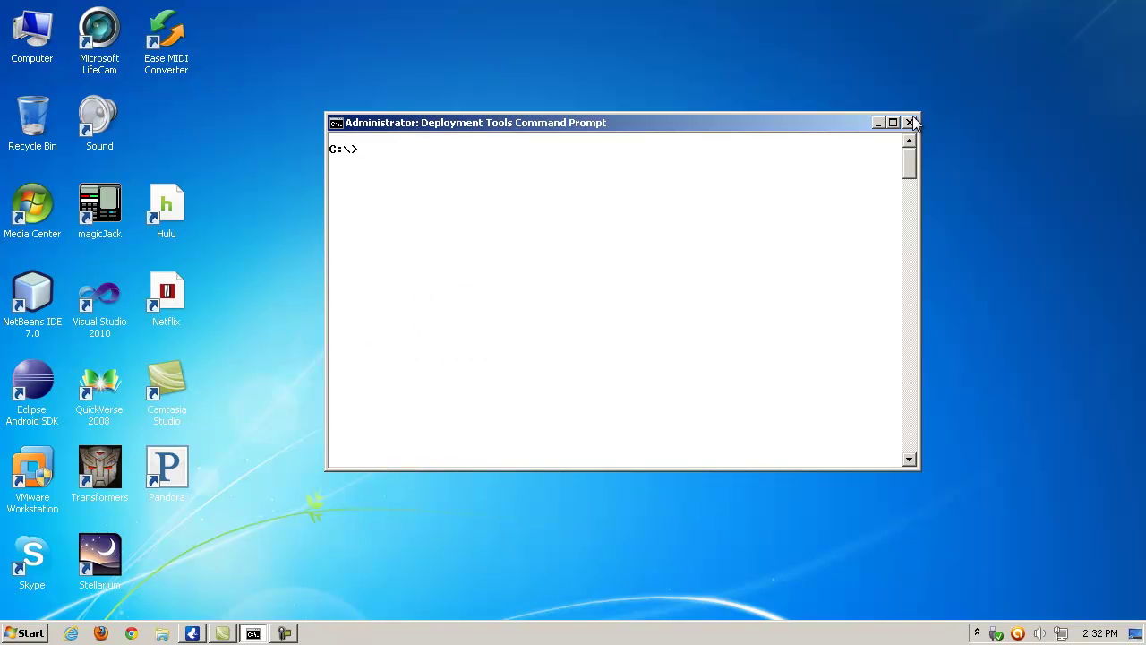
# Step: Start diskpart and select the virtual disk with select vdisk file=D:\nativebootexample.vhd
pyautogui.write('diskpart')
pyautogui.press('Return')
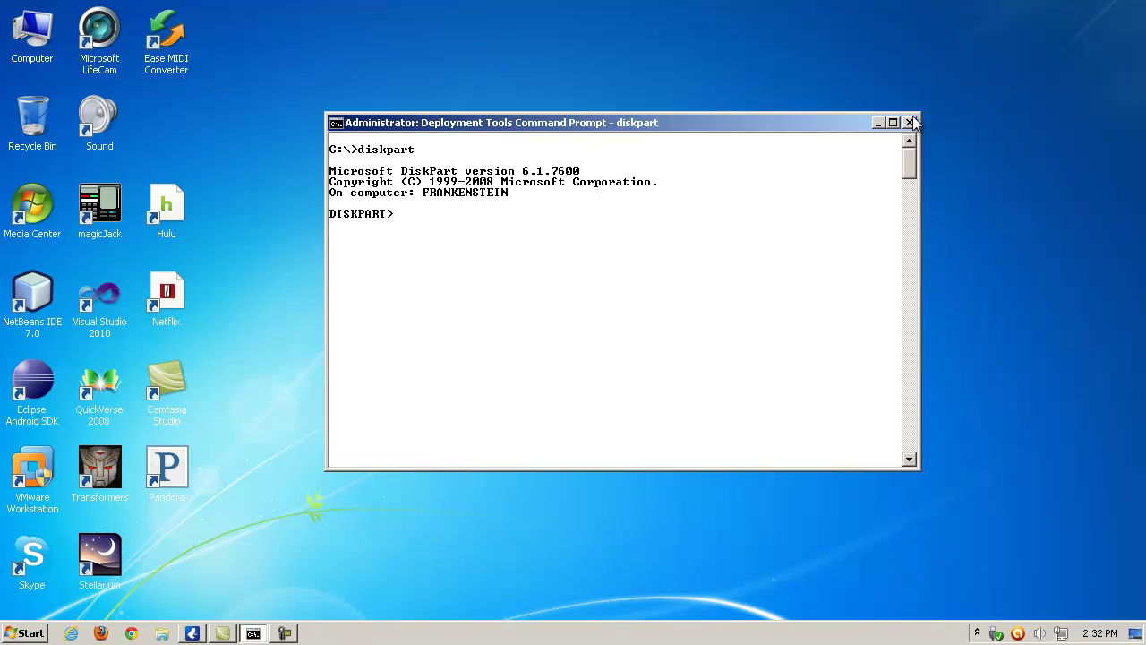
pyautogui.write('select vdisk file=D:\\nativeboot')
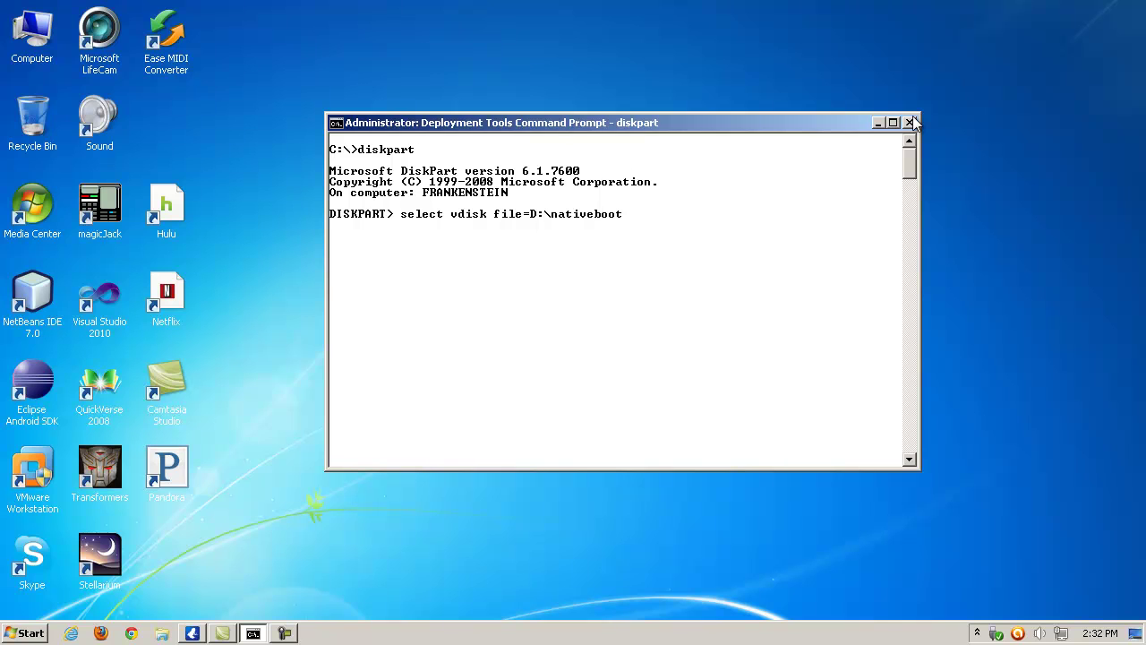
pyautogui.write('example.vhd')
pyautogui.press('Return')
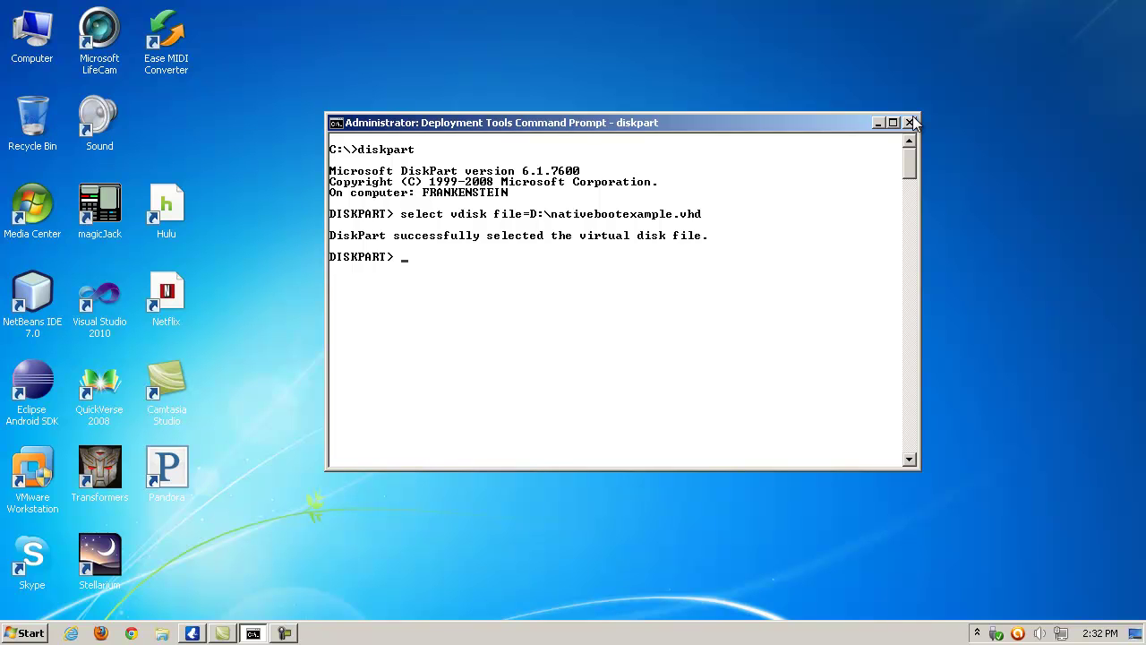
# Step: Detach the selected virtual disk with detach vdisk, exit DiskPart, and exit the command prompt
pyautogui.write('detach vdisk')
pyautogui.press('Return')
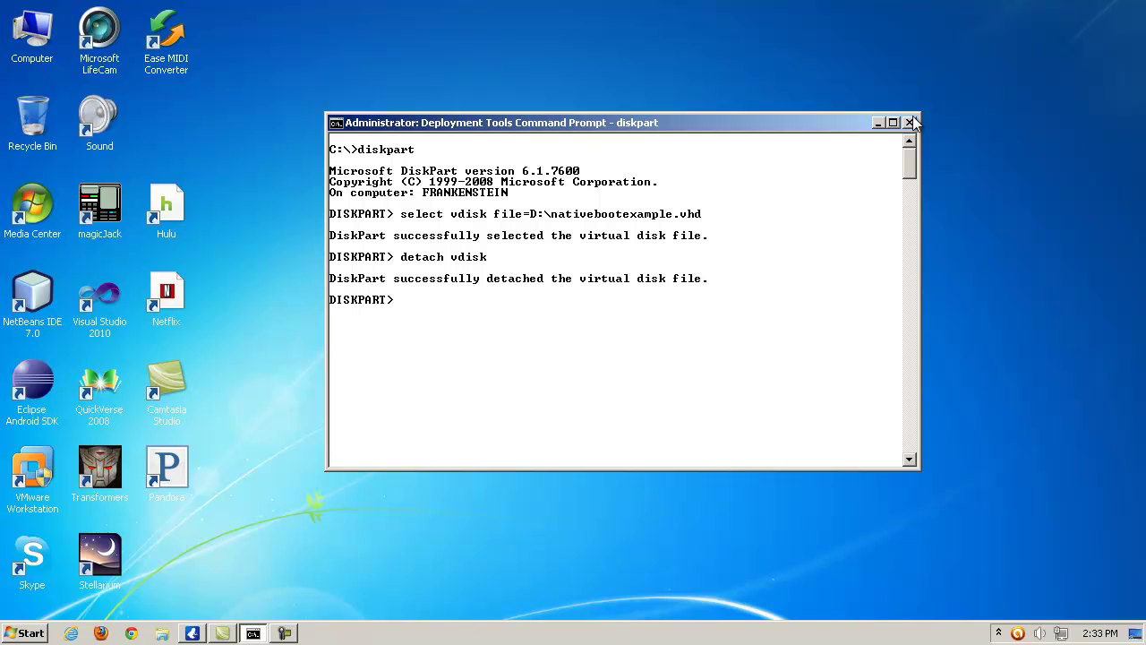
pyautogui.write('exit')
pyautogui.press('Return')
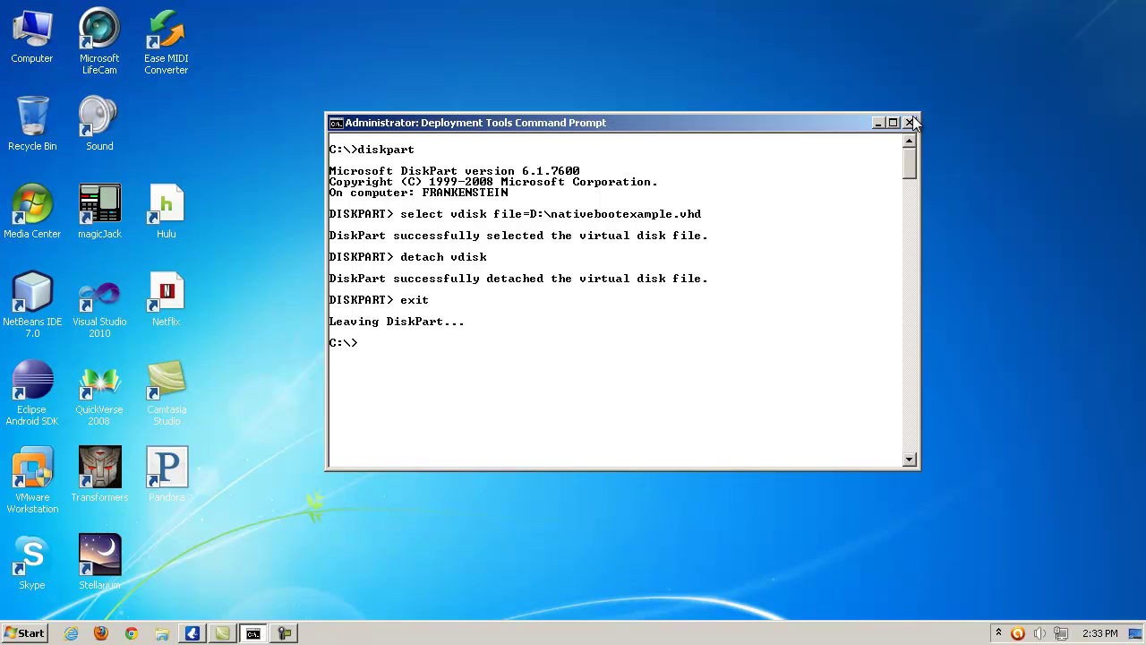
pyautogui.write('exit')
pyautogui.press('Return')
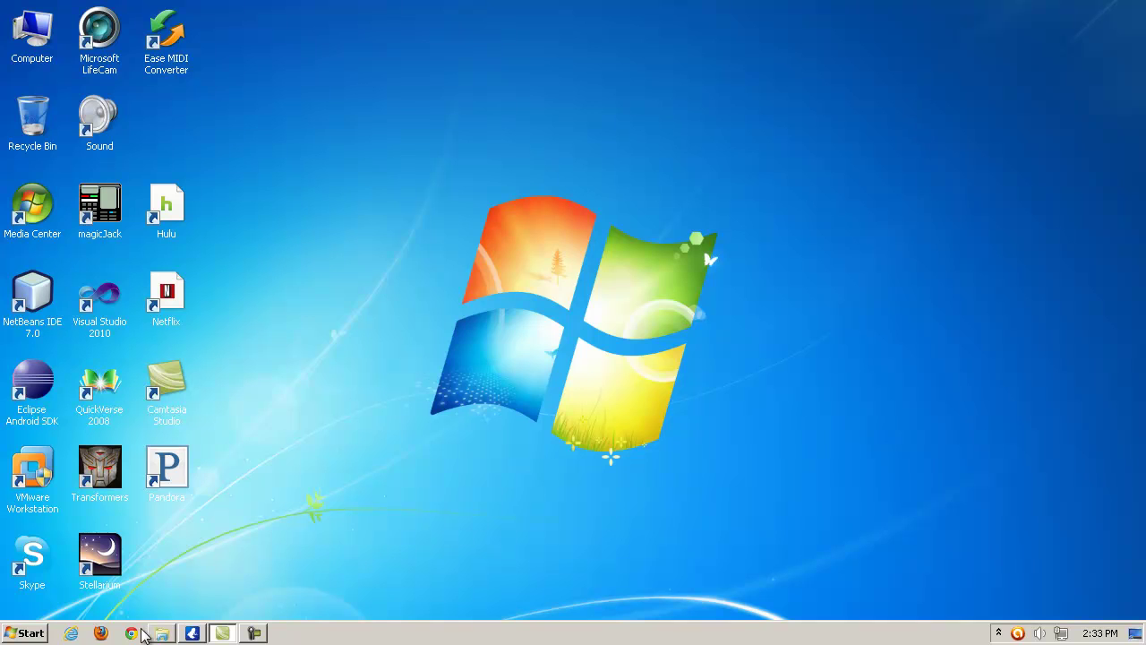
# Step: Locate and select nativebootexample.vhd on the DATA3_300Gb (D:) drive
pyautogui.press('super+e')
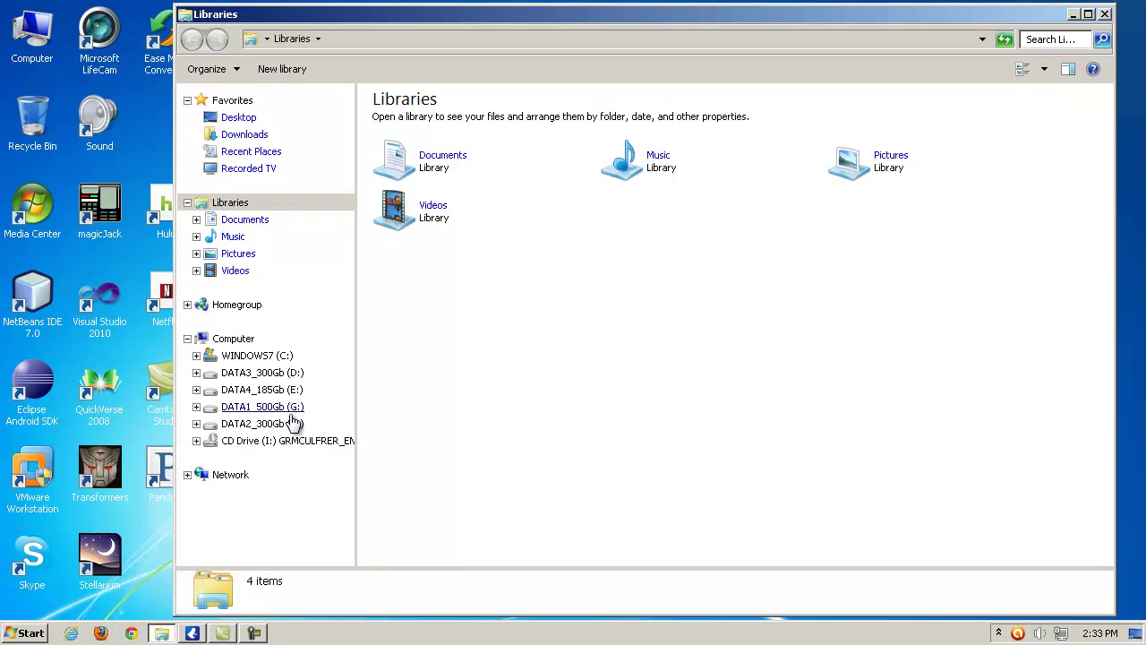
pyautogui.click(292, 374)
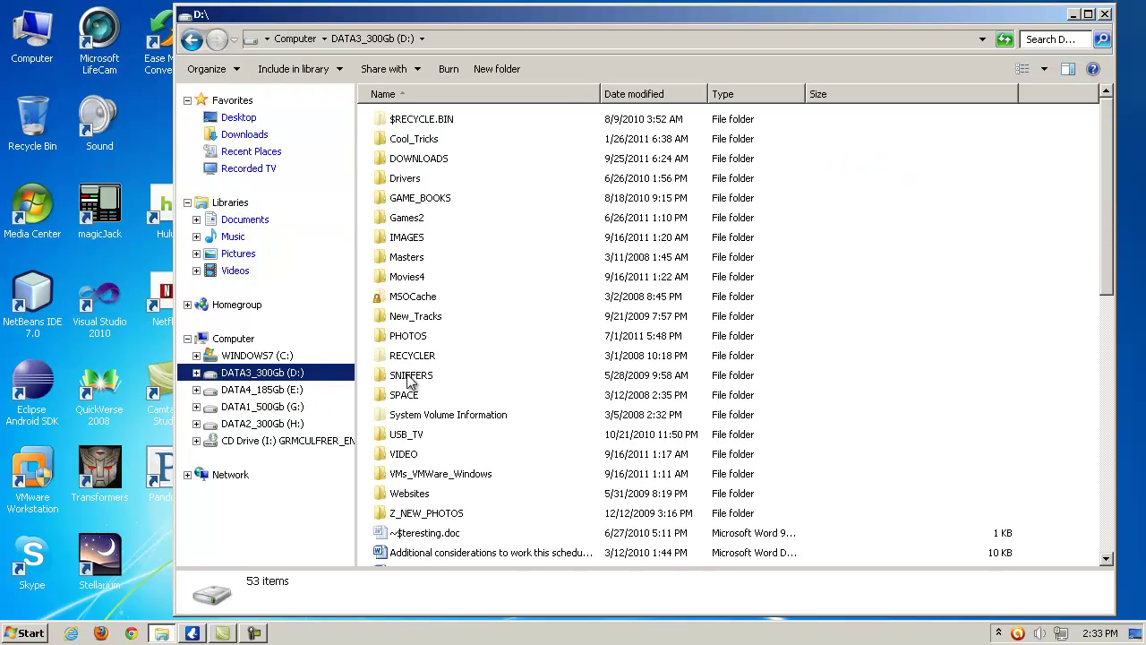
pyautogui.click(419, 400)
pyautogui.press('n')
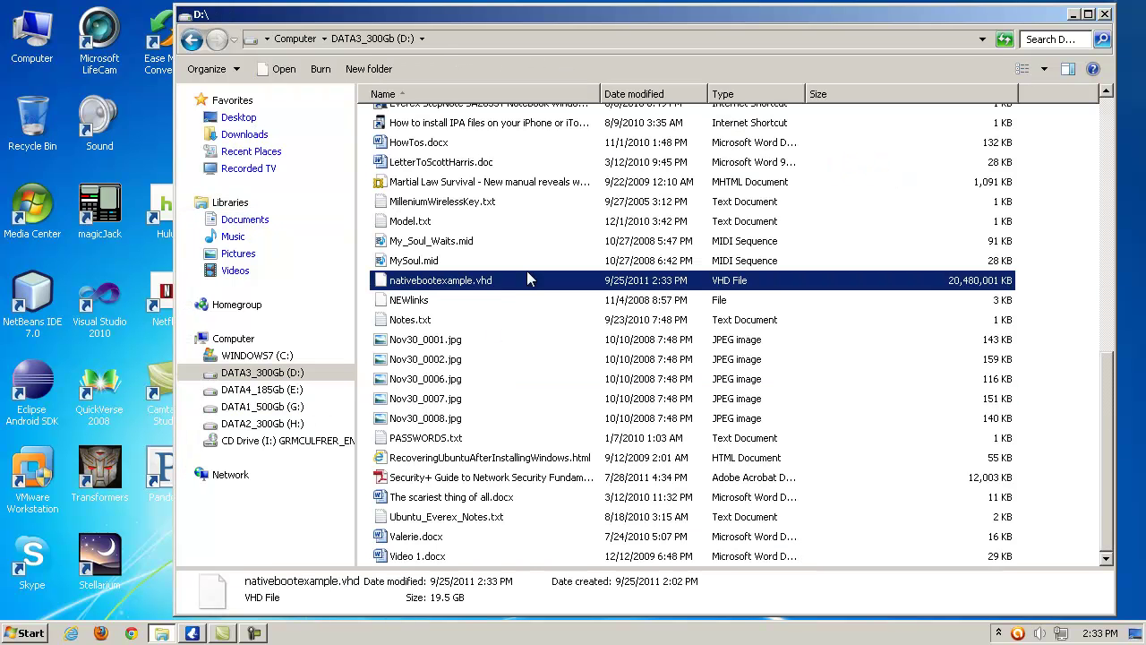
pyautogui.click(489, 262)
pyautogui.click(497, 277)
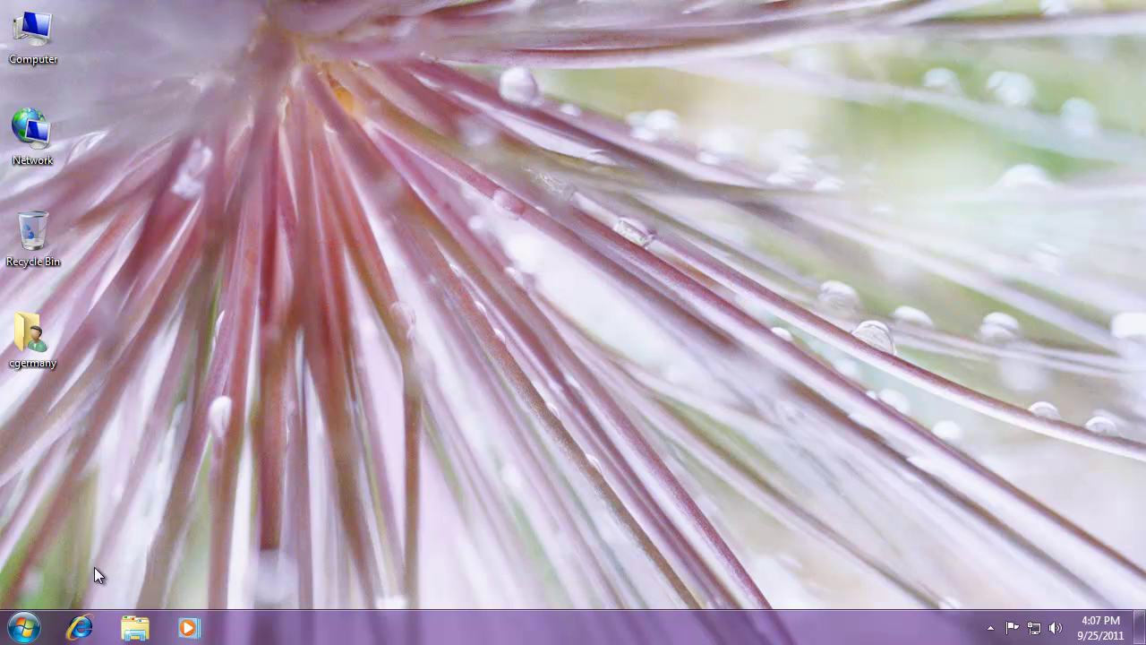
# Step: Open the Command Prompt with administrator rights, approve the elevation request, and move its window clear of the desktop icons
pyautogui.click(23, 627)
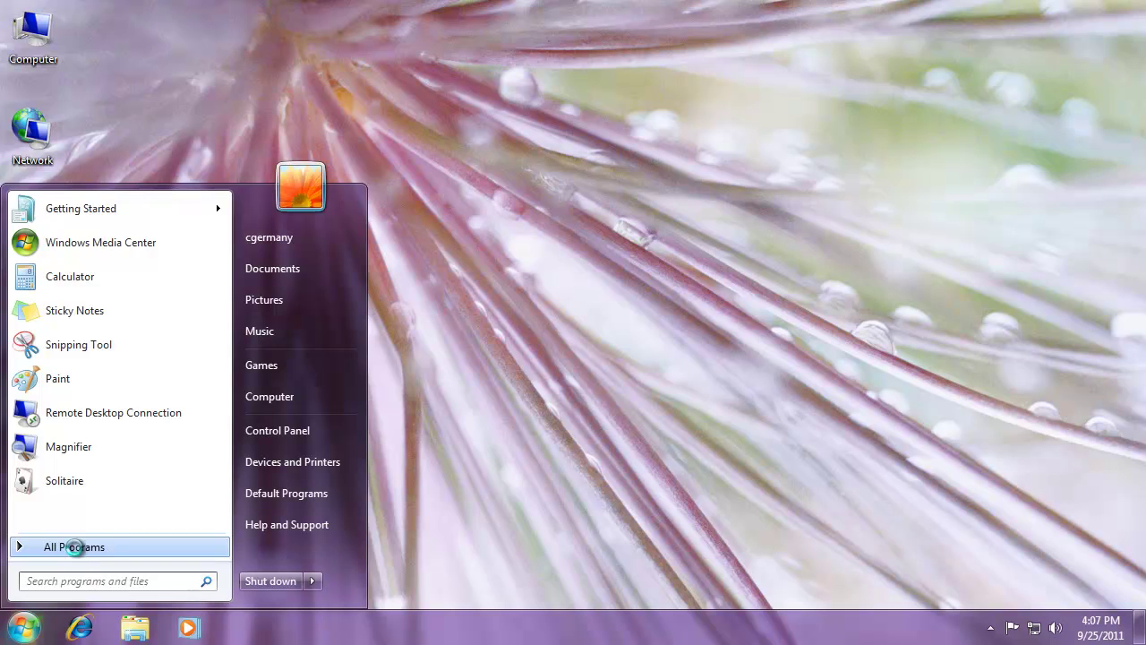
pyautogui.click(74, 547)
pyautogui.click(95, 358)
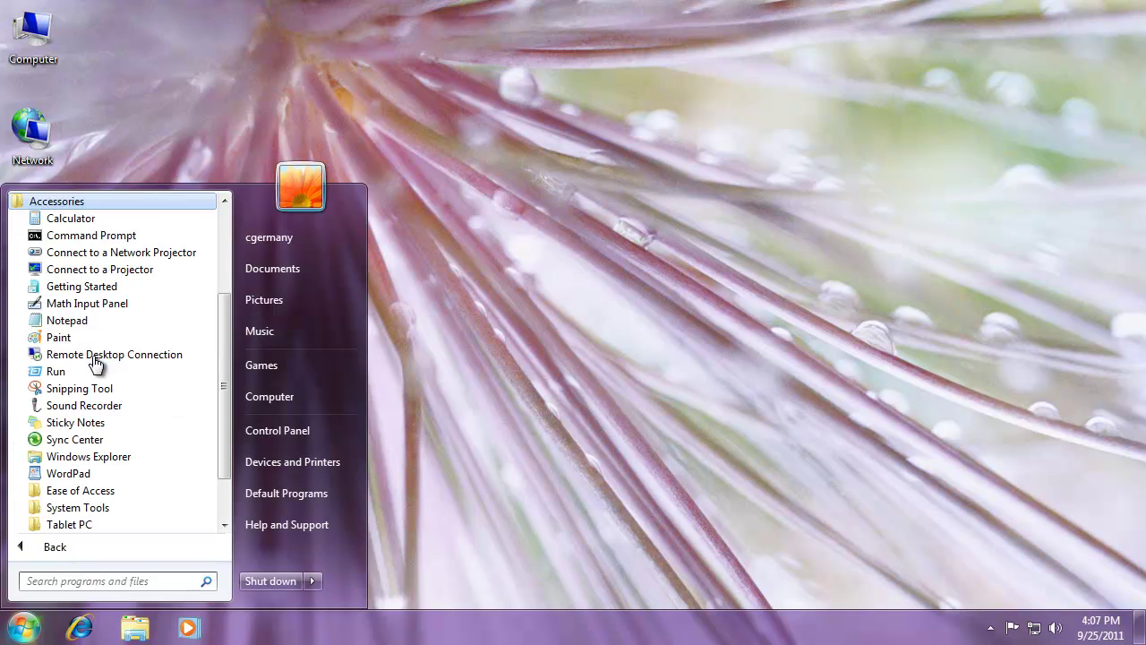
pyautogui.rightClick(93, 235)
pyautogui.click(157, 268)
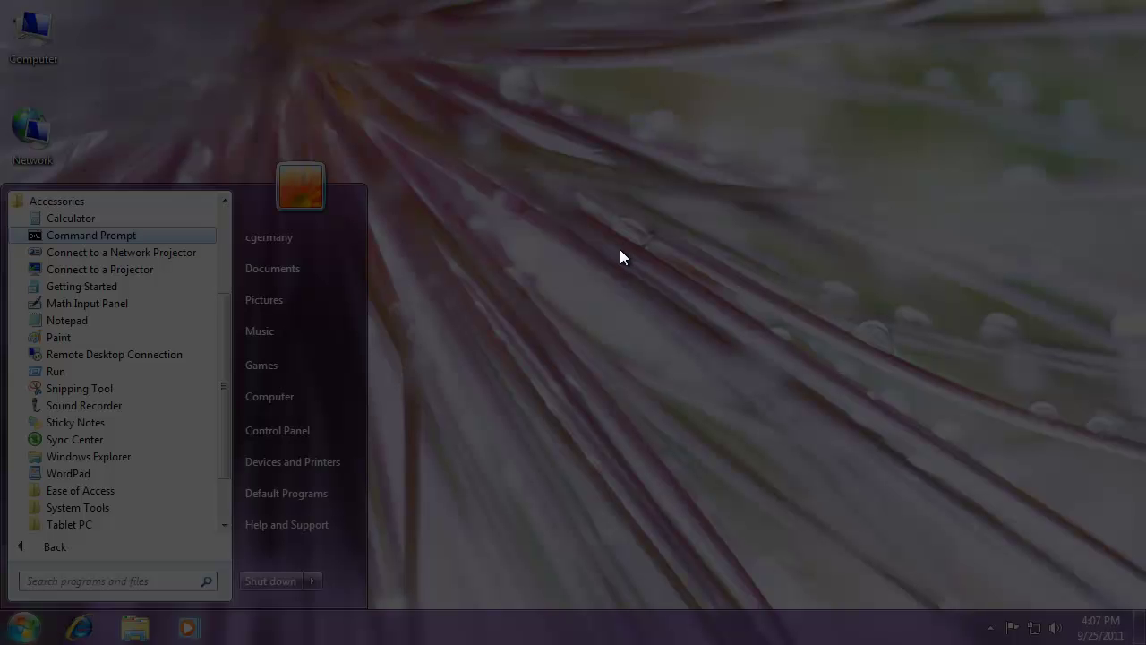
pyautogui.click(296, 382)
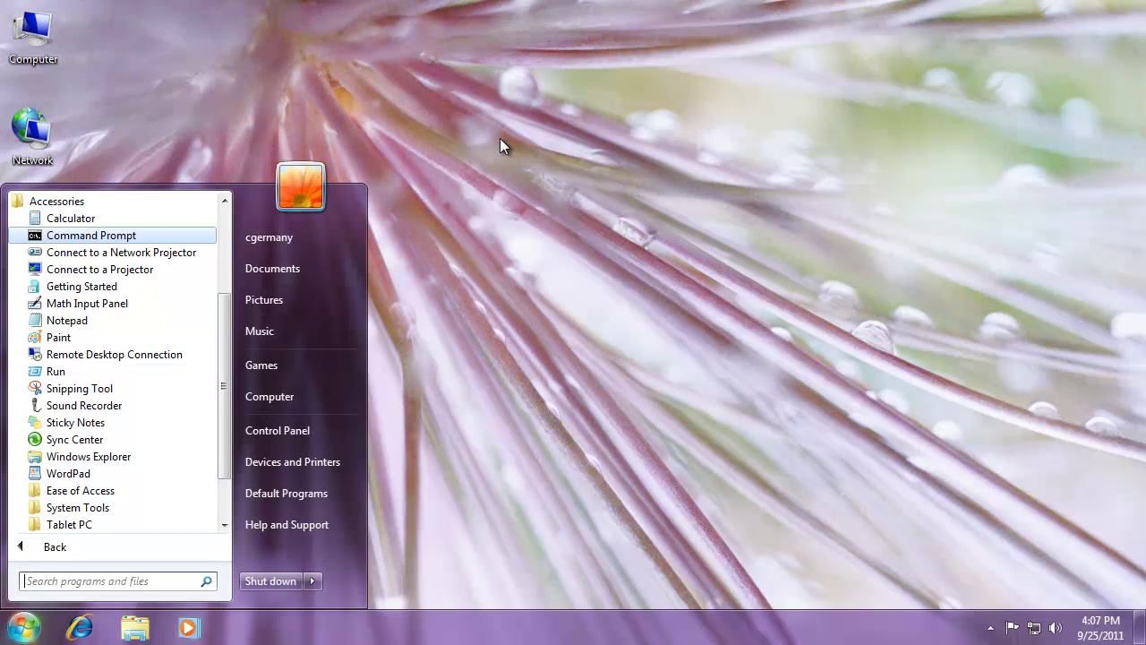
pyautogui.moveTo(473, 114); pyautogui.dragTo(702, 151)
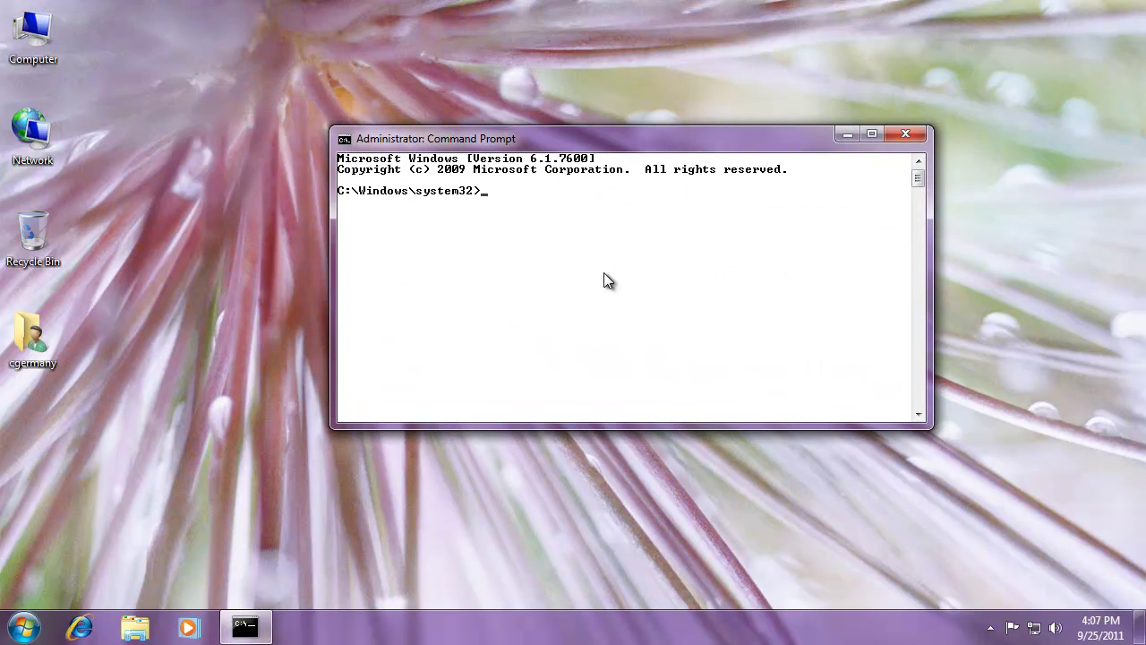
# Step: Change the elevated command prompt to the root of the C: drive and clear the console
pyautogui.write('cd \\')
pyautogui.press('Return')
pyautogui.write('cls')
pyautogui.press('Return')
pyautogui.rightClick(659, 139)
pyautogui.click(699, 315)
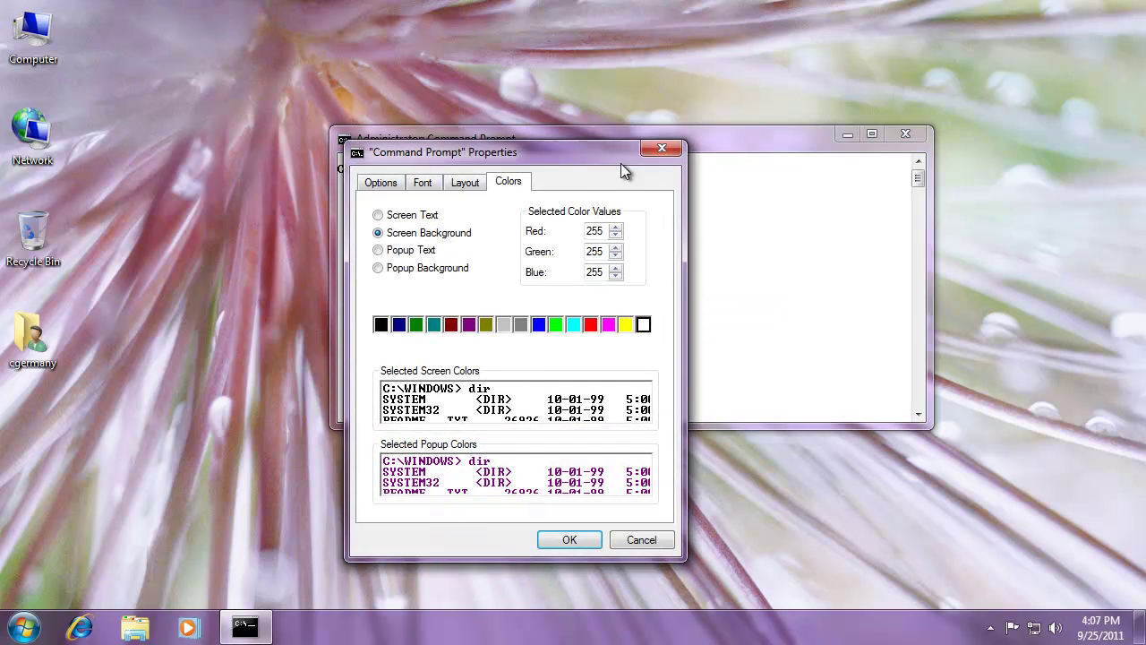
pyautogui.click(641, 539)
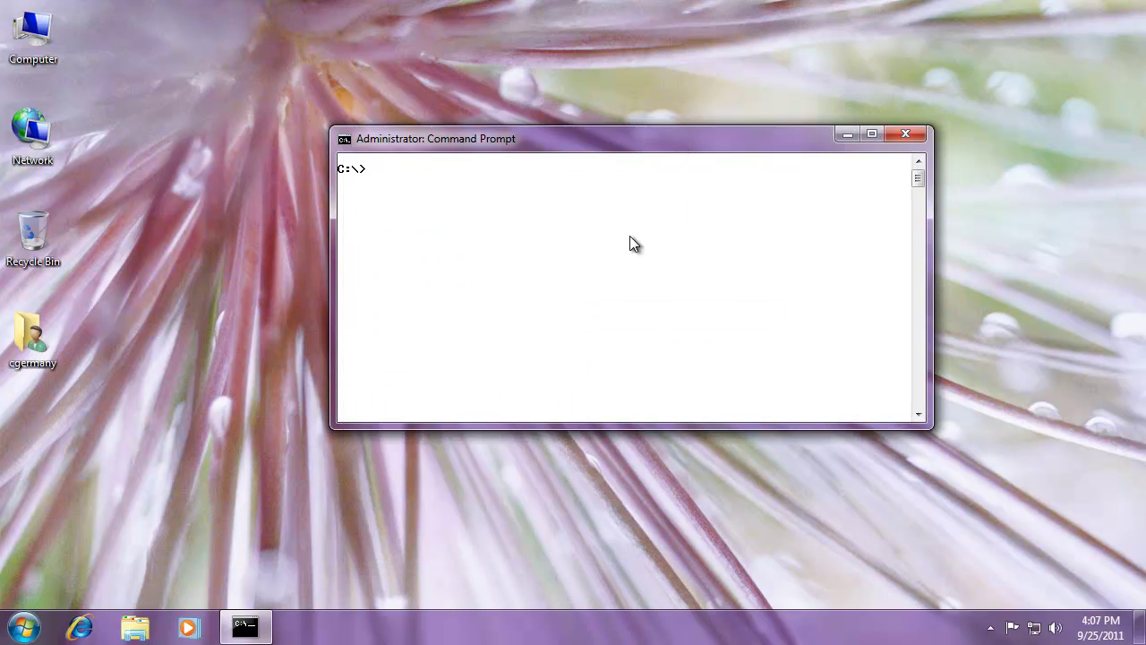
# Step: List the current boot configuration with bcdedit and enlarge the console window to read all the entries
pyautogui.moveTo(617, 139); pyautogui.dragTo(673, 133)
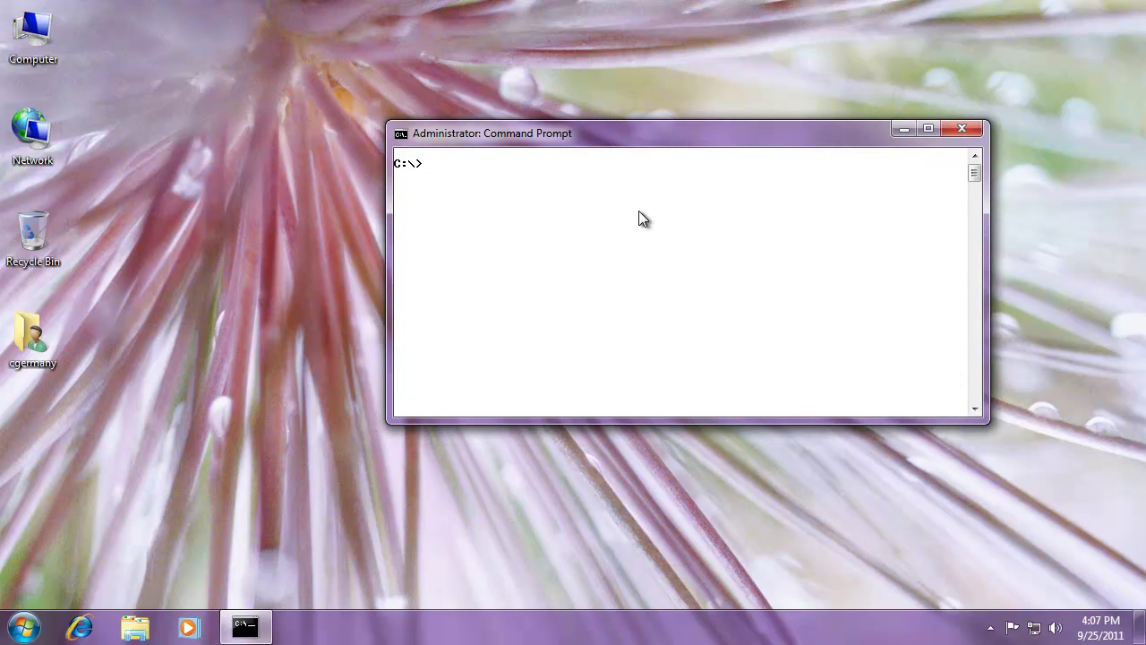
pyautogui.write('bcdedit')
pyautogui.press('Return')
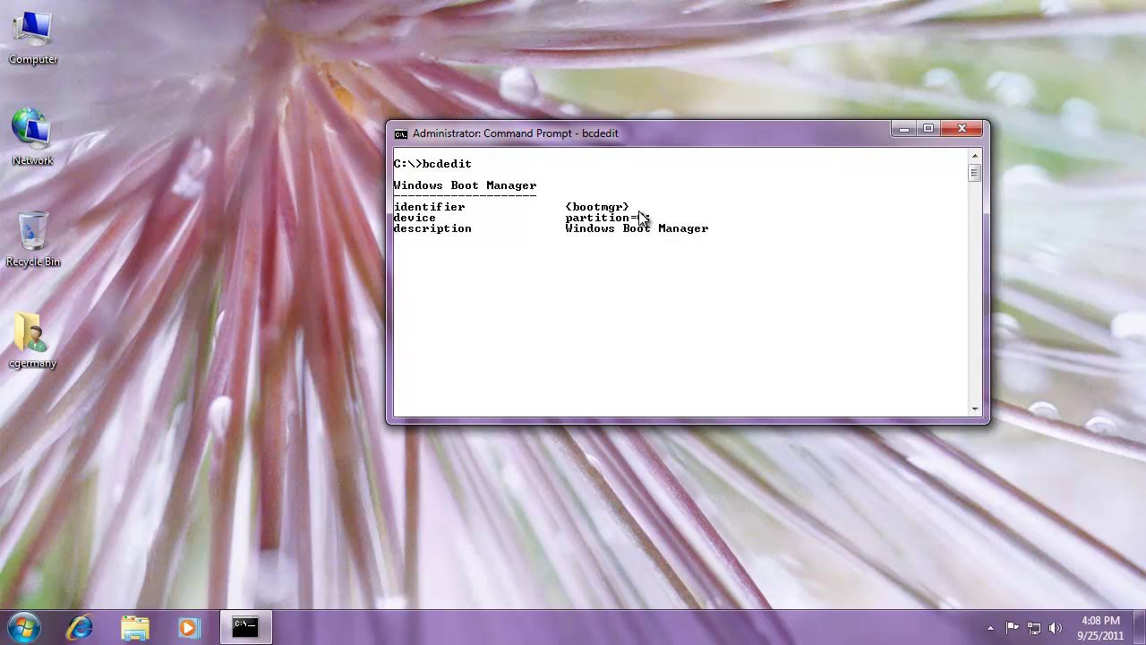
pyautogui.moveTo(734, 422); pyautogui.dragTo(732, 573)
pyautogui.moveTo(785, 134); pyautogui.dragTo(779, 60)
pyautogui.moveTo(975, 133); pyautogui.dragTo(972, 109)
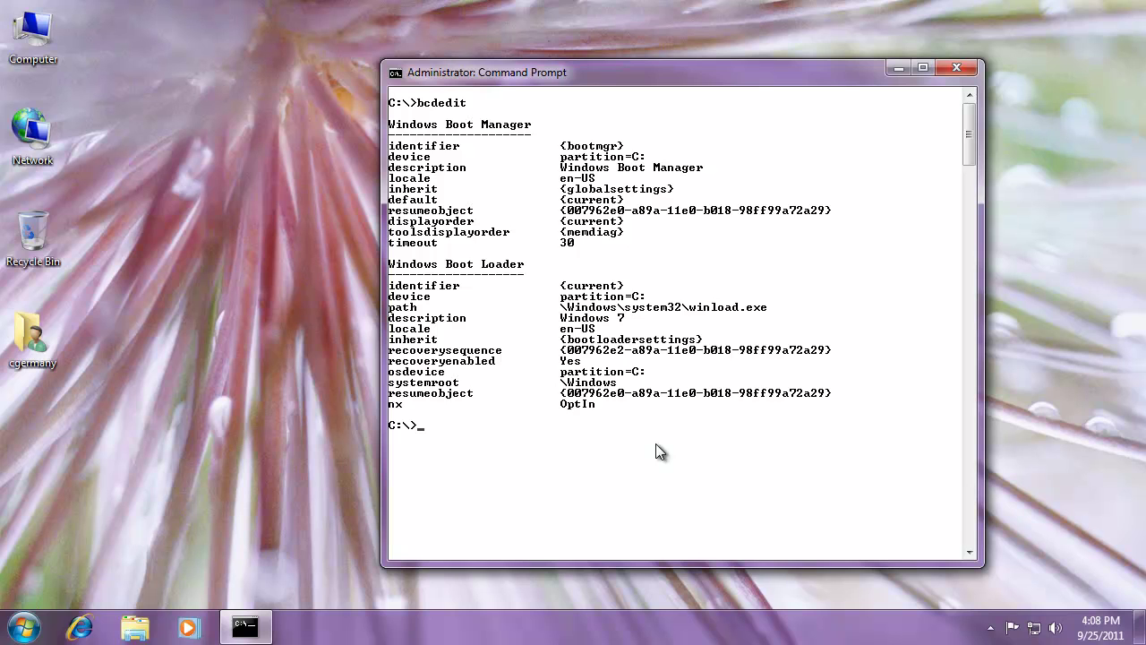
# Step: Back up the boot configuration with bcdedit /export c:\BCD_DataStore_Backup and clear the console
pyautogui.write('bcdedit /export c:\\BCD_DataStore_Backup')
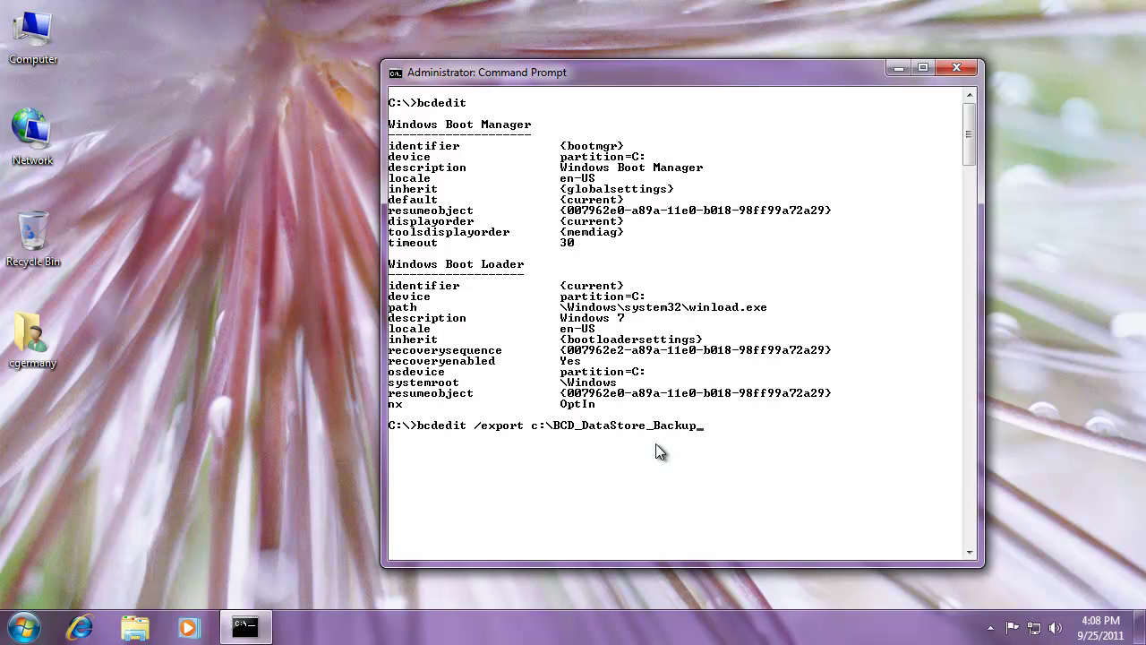
pyautogui.press('Return')
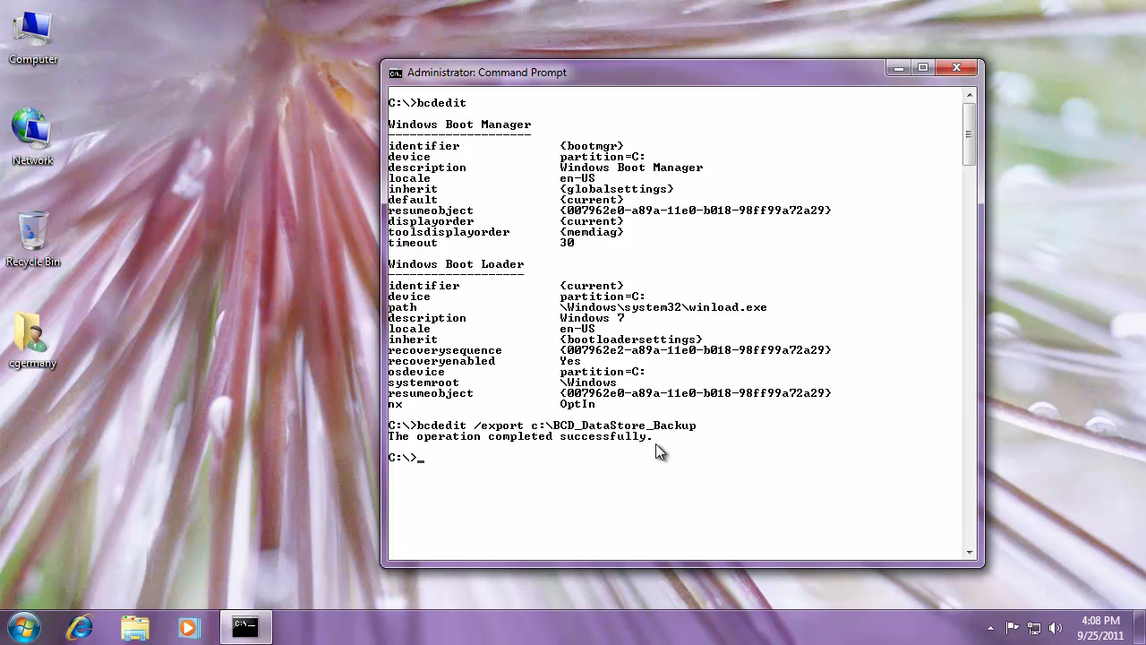
pyautogui.write('cls')
pyautogui.press('Return')
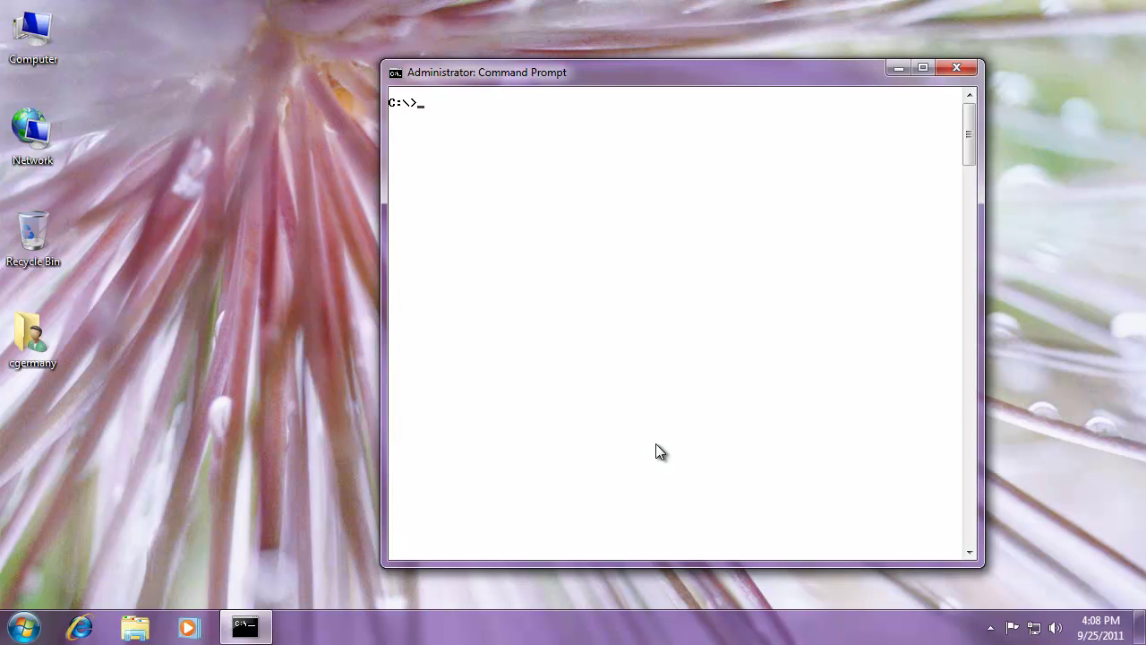
# Step: Copy the default boot entry with bcdedit /copy {default} /d "BOOT from VHD file: Windows 7"
pyautogui.write('bcedit')
pyautogui.press('BackSpace')
pyautogui.press('BackSpace')
pyautogui.press('BackSpace')
pyautogui.press('BackSpace')
pyautogui.write('dedi')
pyautogui.write('t /copy')
pyautogui.write('{default} /d')
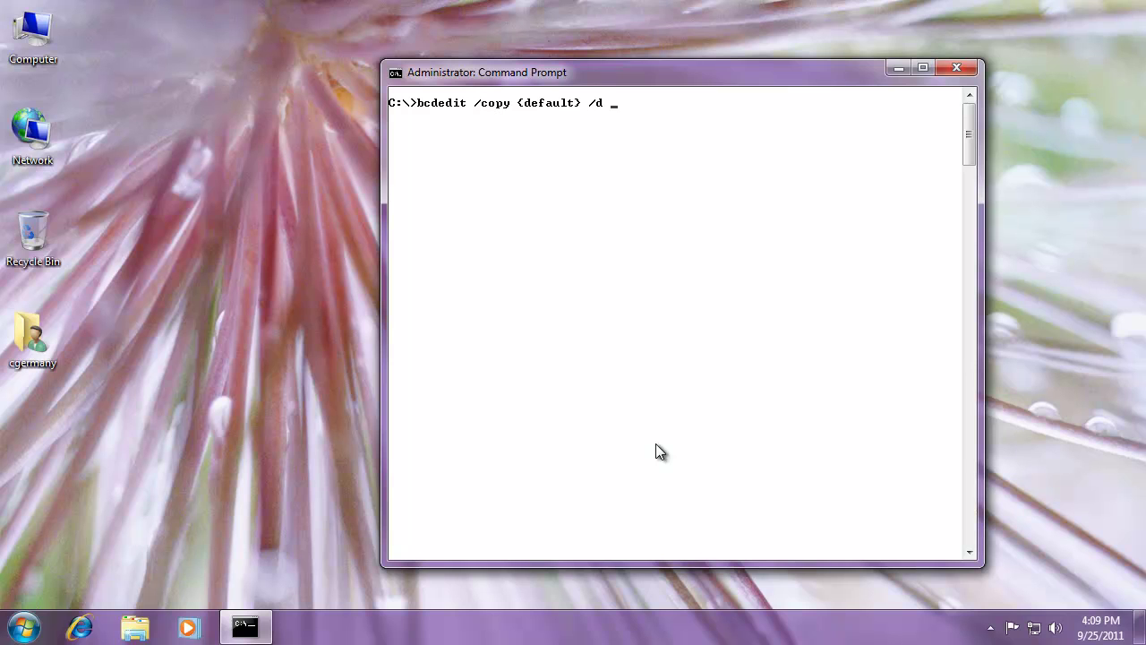
pyautogui.write(' ""')
pyautogui.write('B')
pyautogui.write('OOT from ')
pyautogui.write('VHD file')
pyautogui.write(': Windows 7')
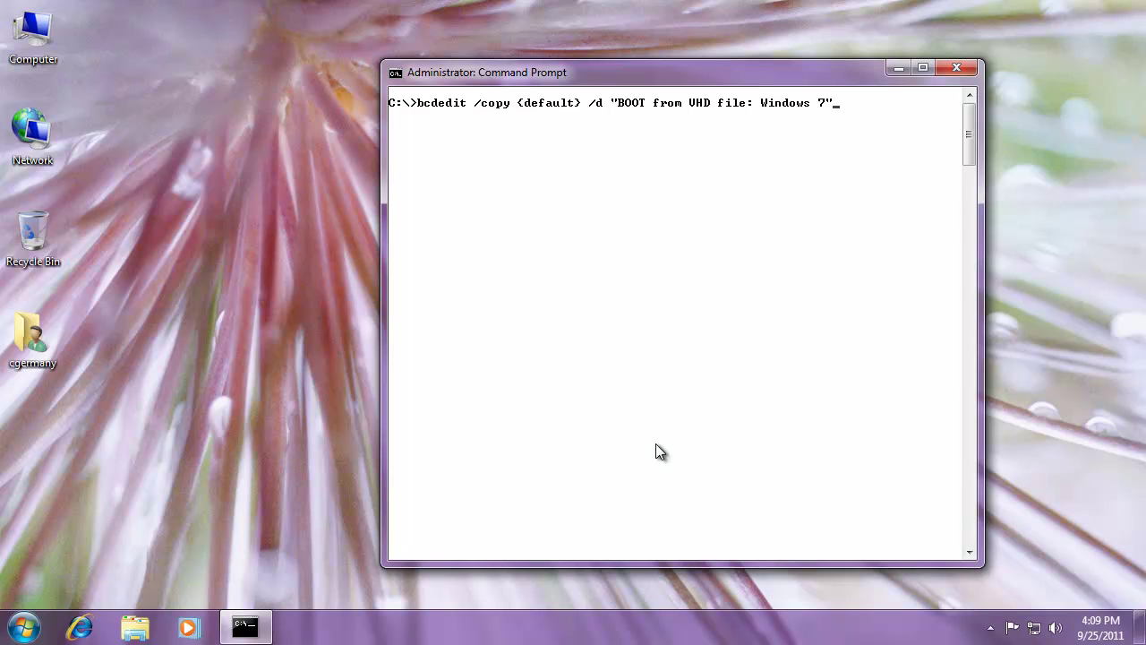
pyautogui.press('Return')
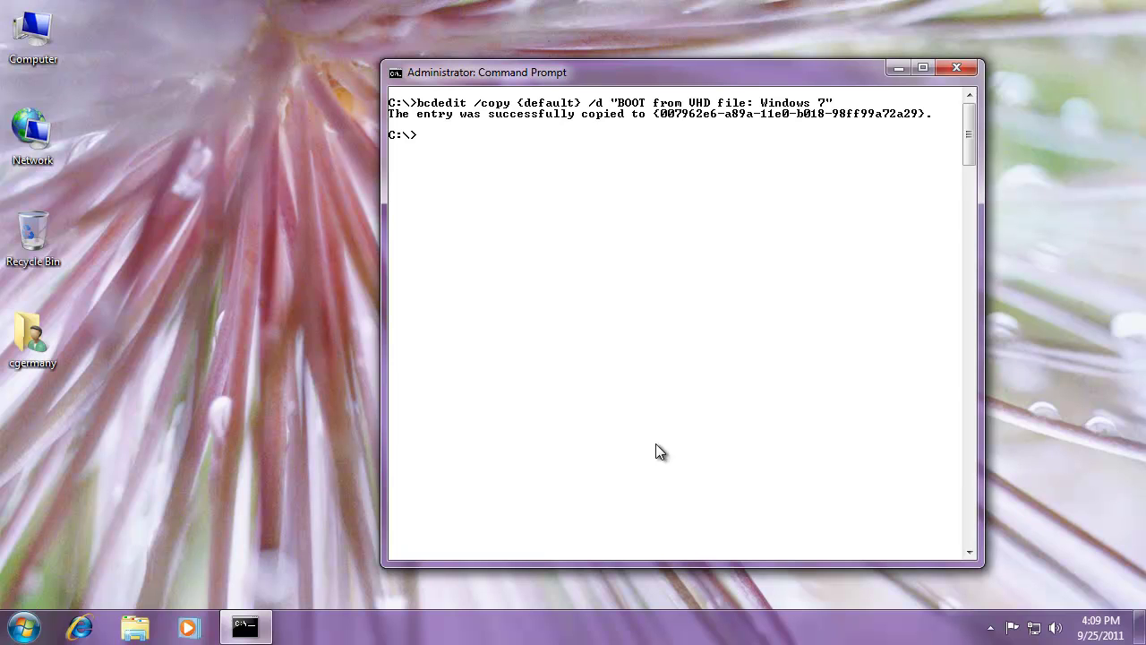
# Step: Copy the new boot entry's identifier, including its braces, from the console output
pyautogui.rightClick(656, 118)
pyautogui.click(688, 125)
pyautogui.moveTo(650, 115); pyautogui.dragTo(923, 118)
pyautogui.press('super+c')
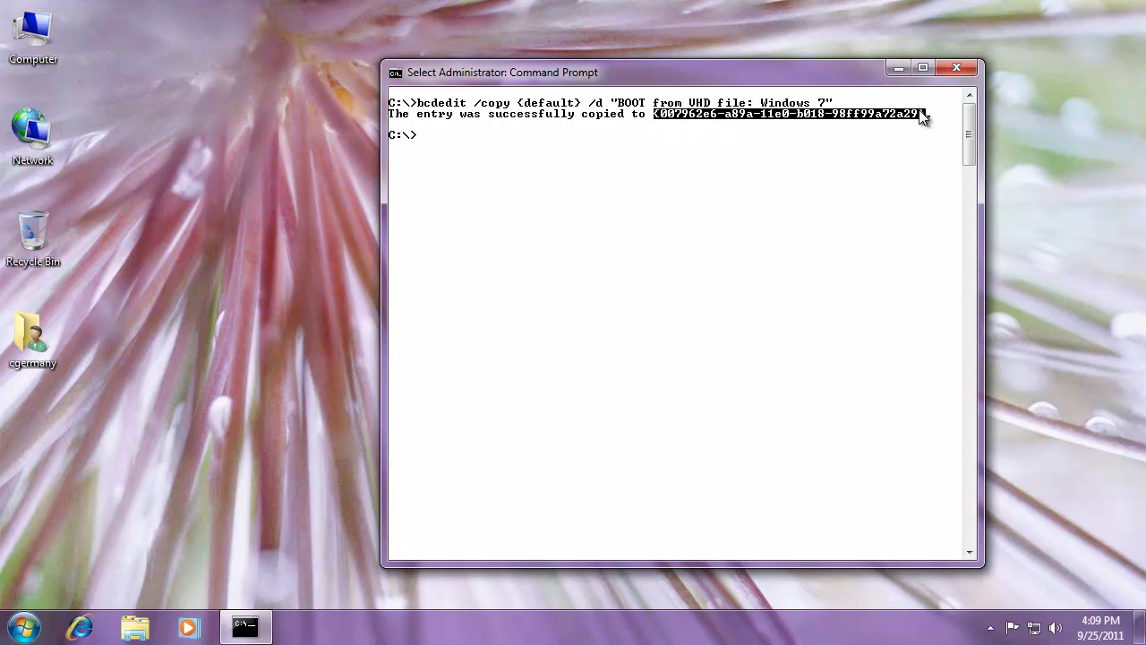
pyautogui.press('Return')
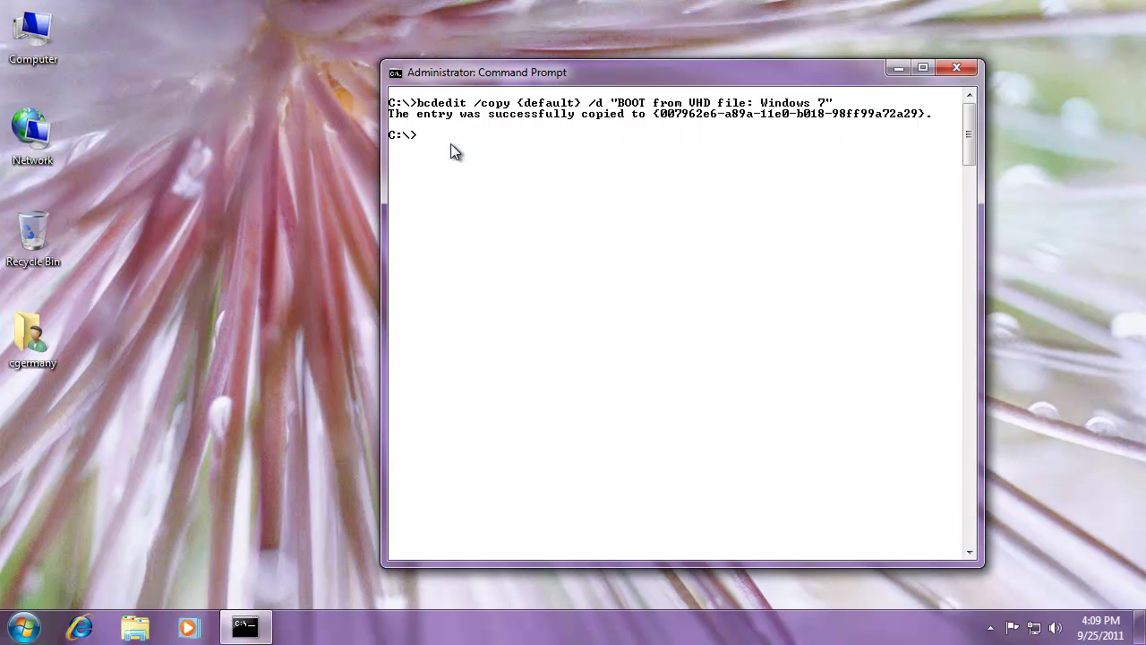
# Step: Run bcdedit /set with the copied identifier to set the new entry's device to vhd=[E:]\nativebootexample.vhd
pyautogui.write('bcdedit /set')
pyautogui.rightClick(550, 172)
pyautogui.click(593, 224)
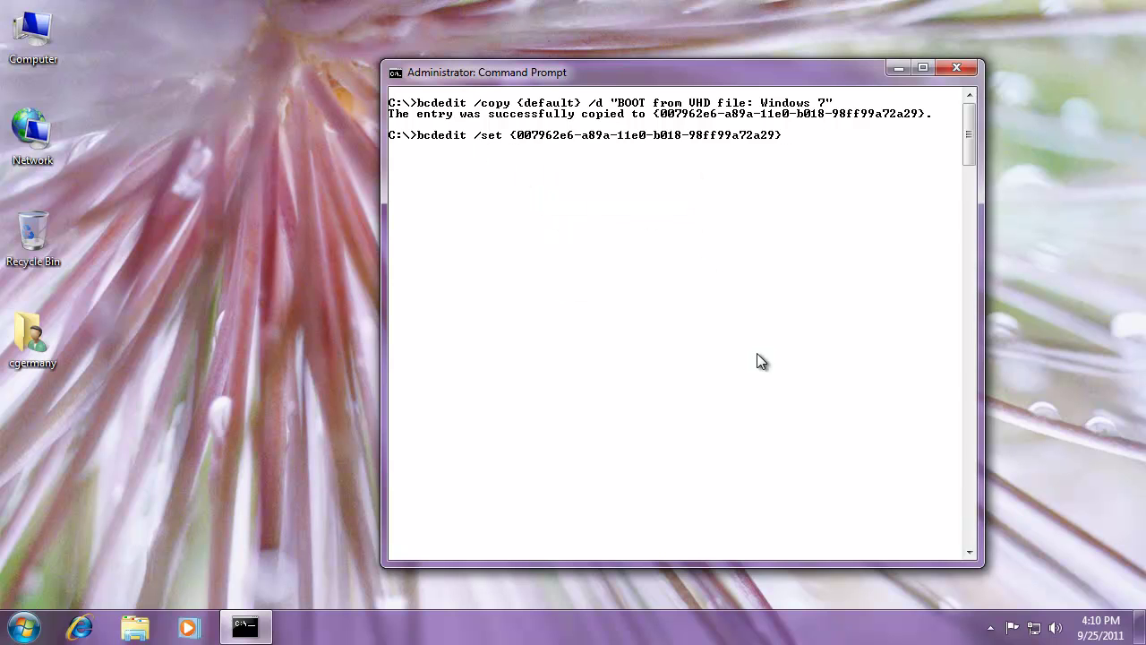
pyautogui.write('devi')
pyautogui.write('ce vhd')
pyautogui.write('=[')
pyautogui.write('E')
pyautogui.write(':]\\')
pyautogui.write(']')
pyautogui.write('\\nativeboo')
pyautogui.write('texample')
pyautogui.write('.vhd')
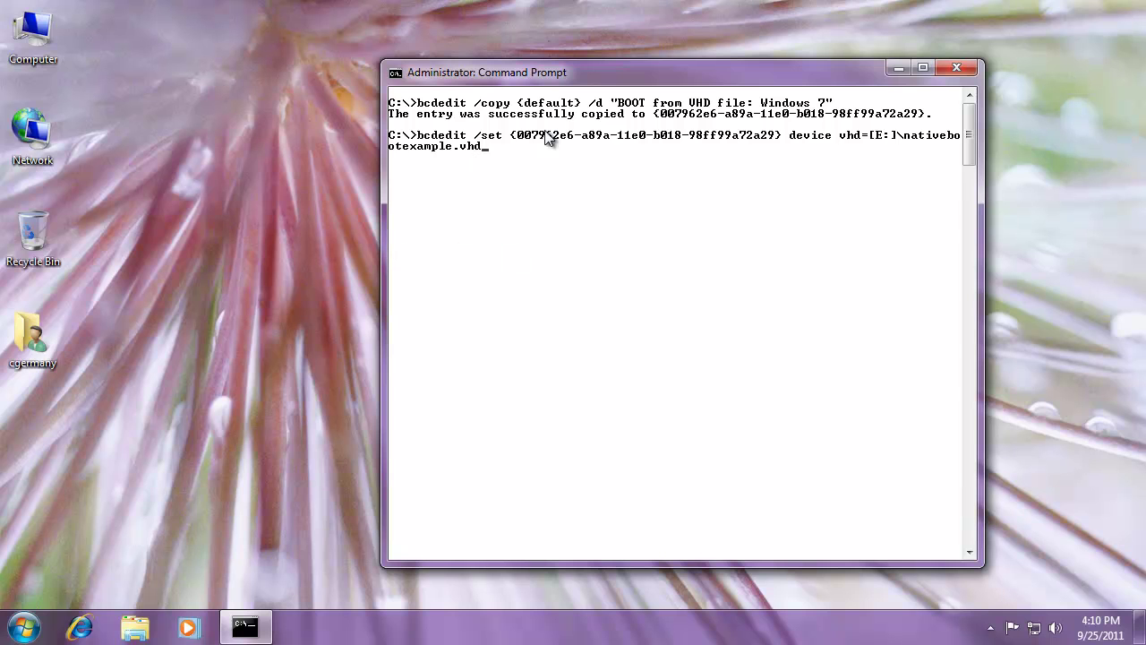
pyautogui.moveTo(570, 75); pyautogui.dragTo(496, 83)
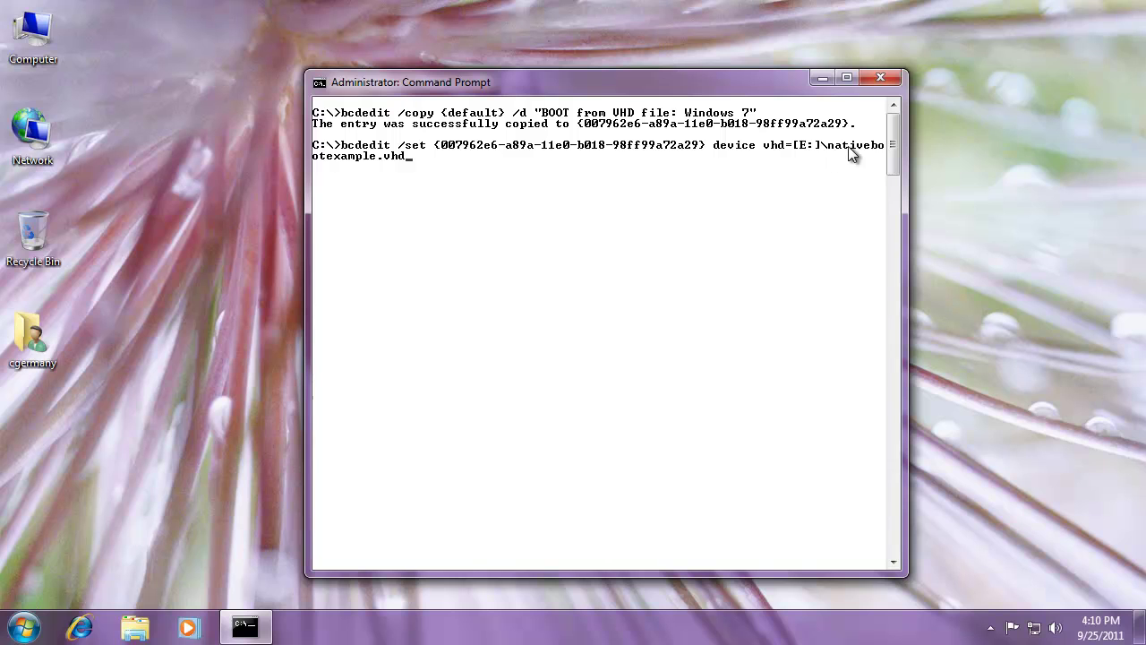
pyautogui.press('Return')
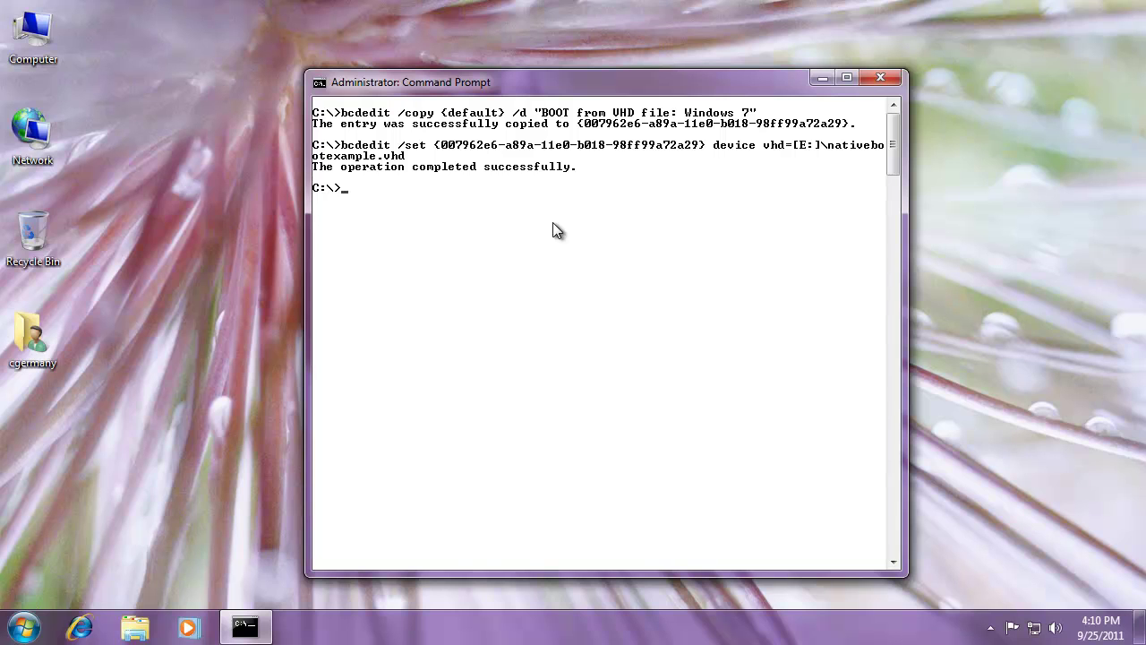
# Step: Run bcdedit /set with the copied identifier to set the new entry's osdevice to vhd=[E:]\nativebootexample.vhd
pyautogui.write('bcdedit /set')
pyautogui.rightClick(451, 195)
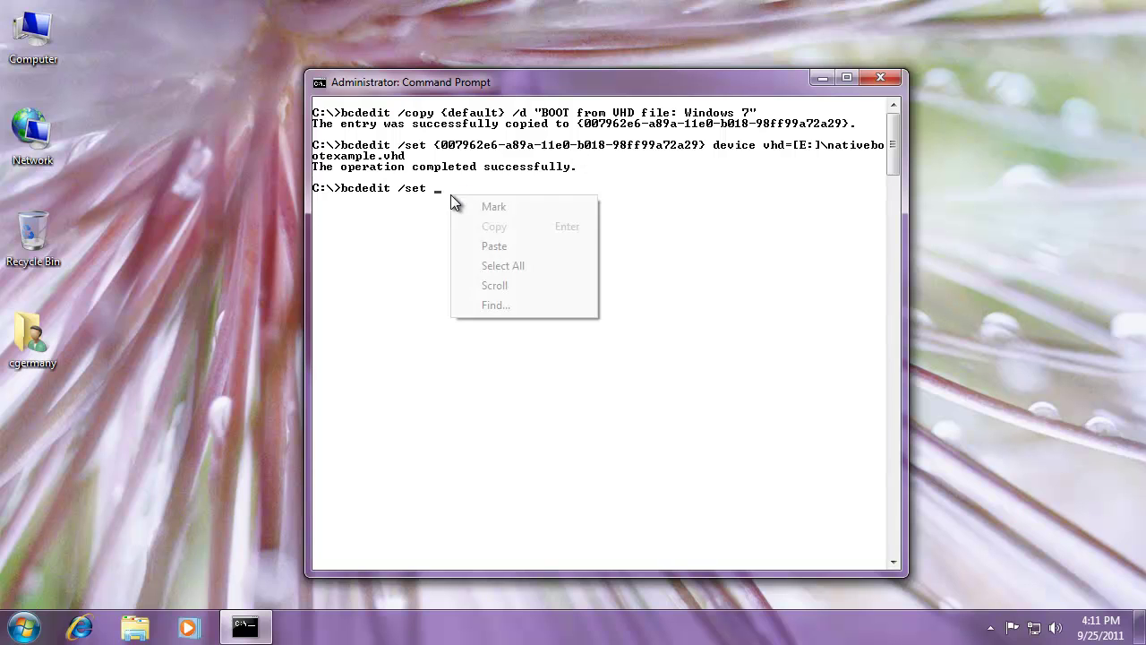
pyautogui.click(494, 246)
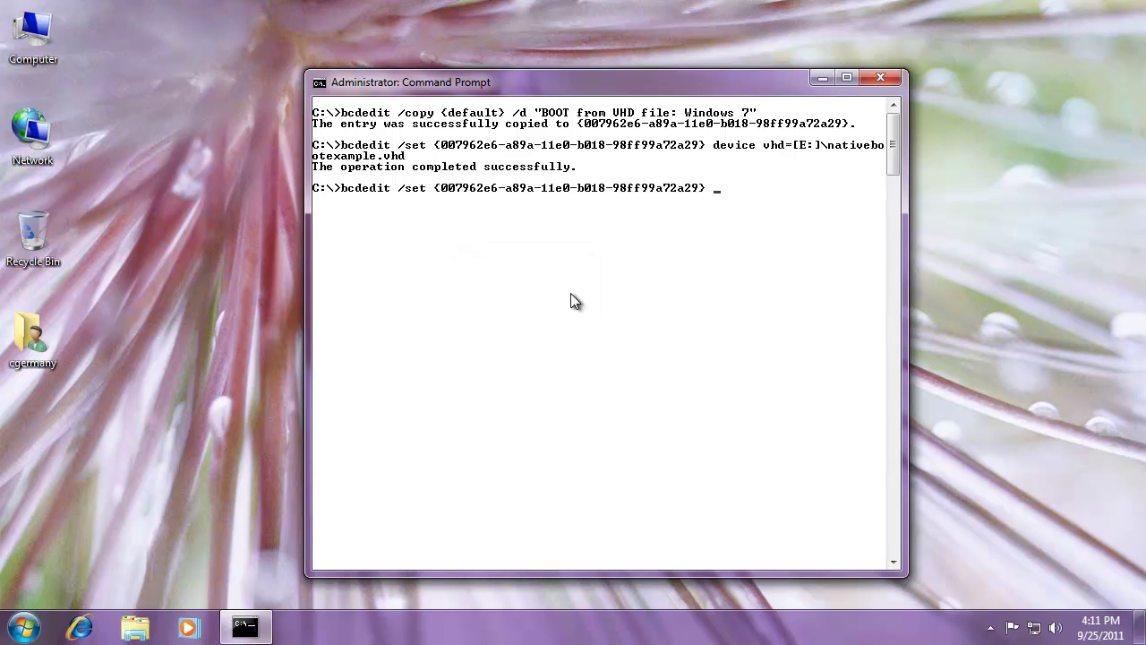
pyautogui.write('osdevice vhd=[E:]\\nativebootexample.')
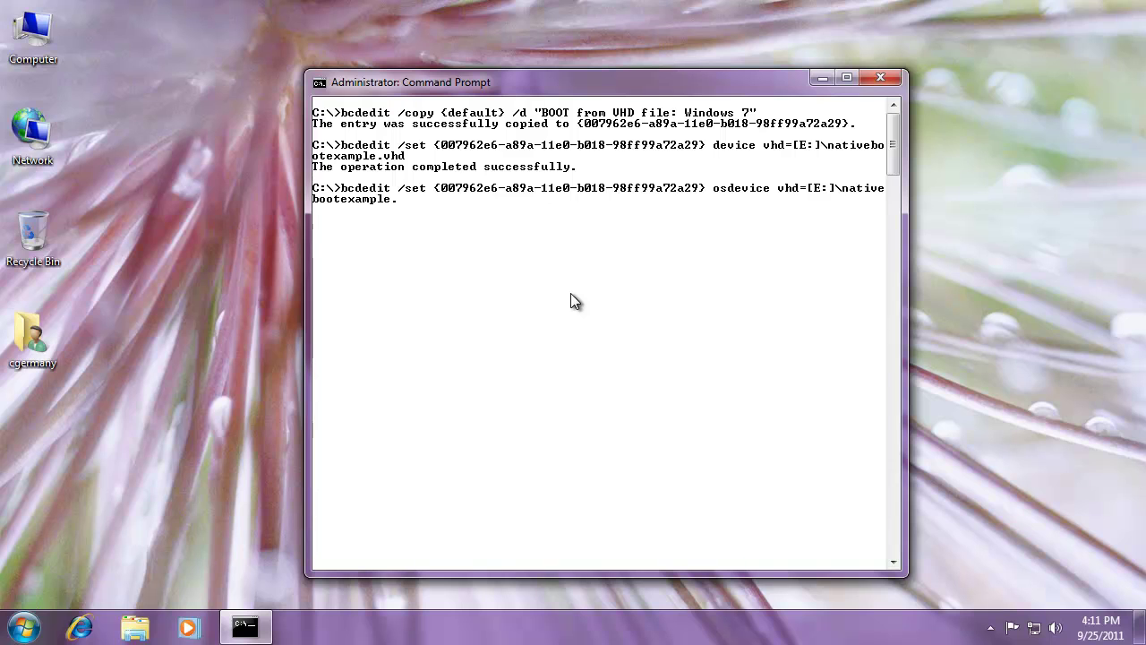
pyautogui.write('vhd')
pyautogui.press('Return')
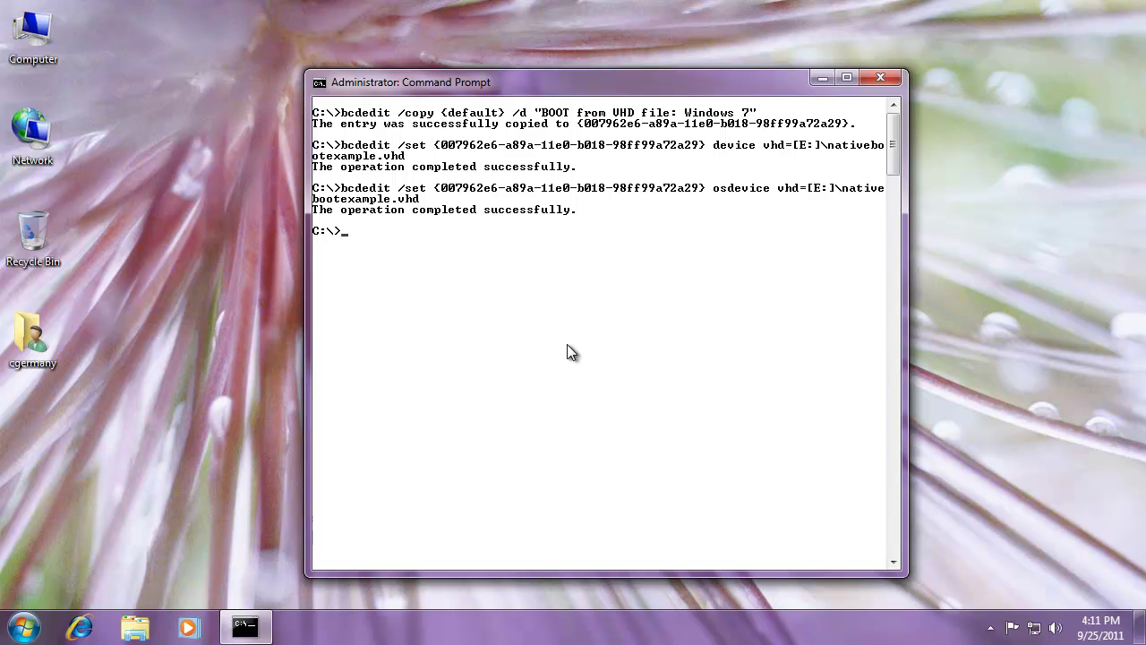
# Step: Clear the console, list the boot configuration with bcdedit, and review the boot manager and both boot loader entries
pyautogui.write('cls')
pyautogui.press('Return')
pyautogui.write('bcdedit')
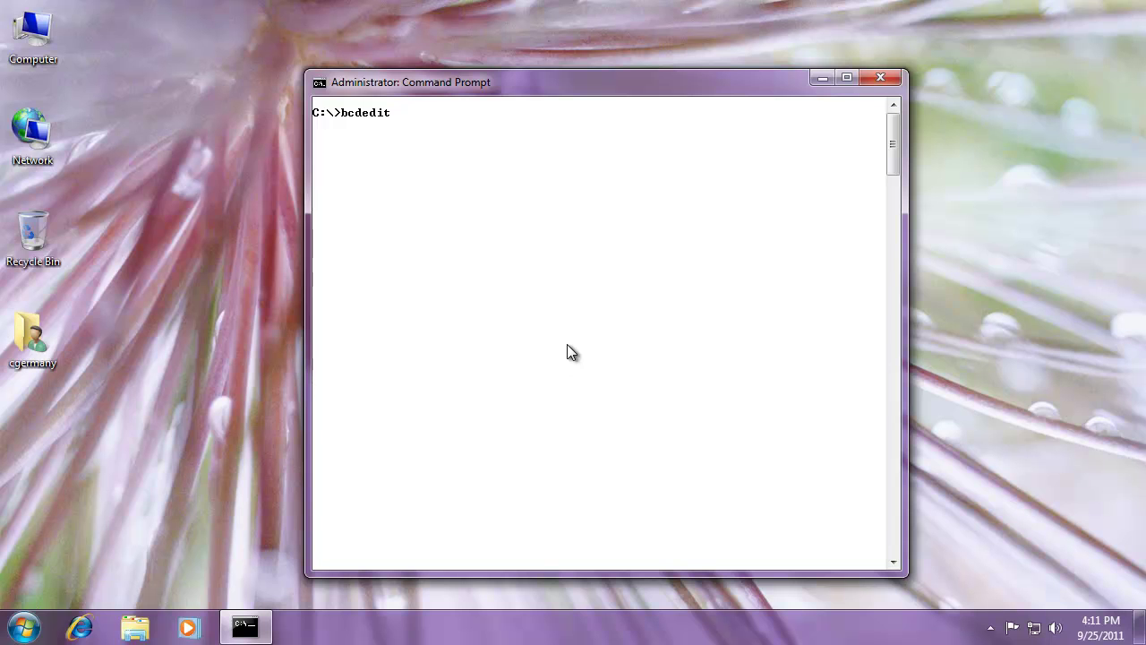
pyautogui.press('Return')
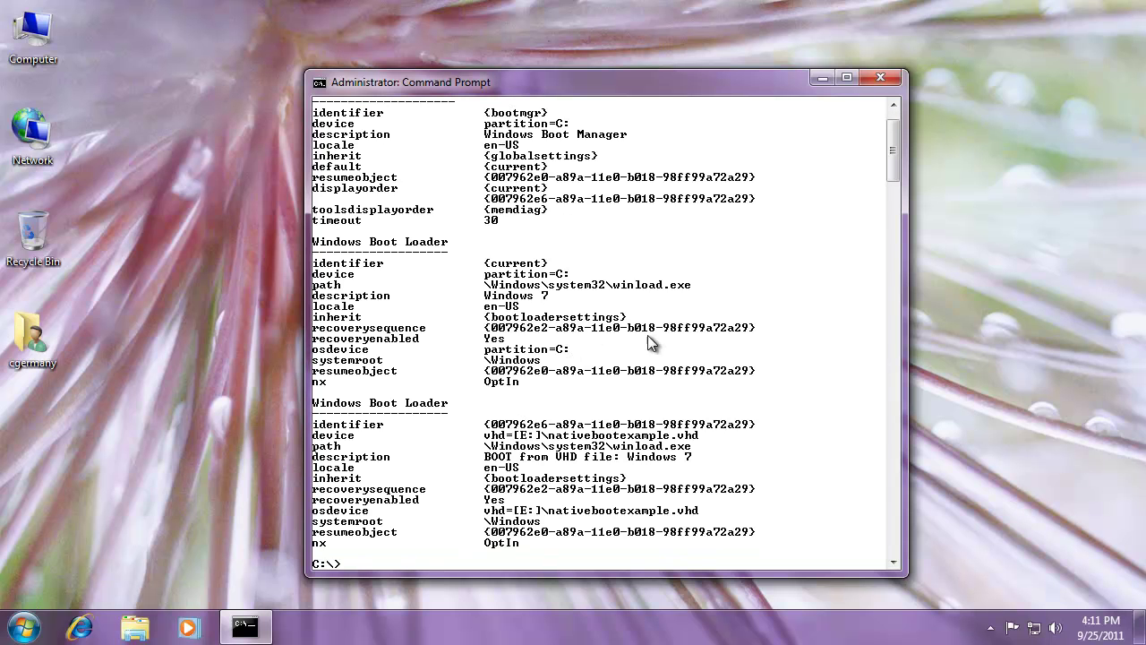
pyautogui.moveTo(689, 76); pyautogui.dragTo(706, 18)
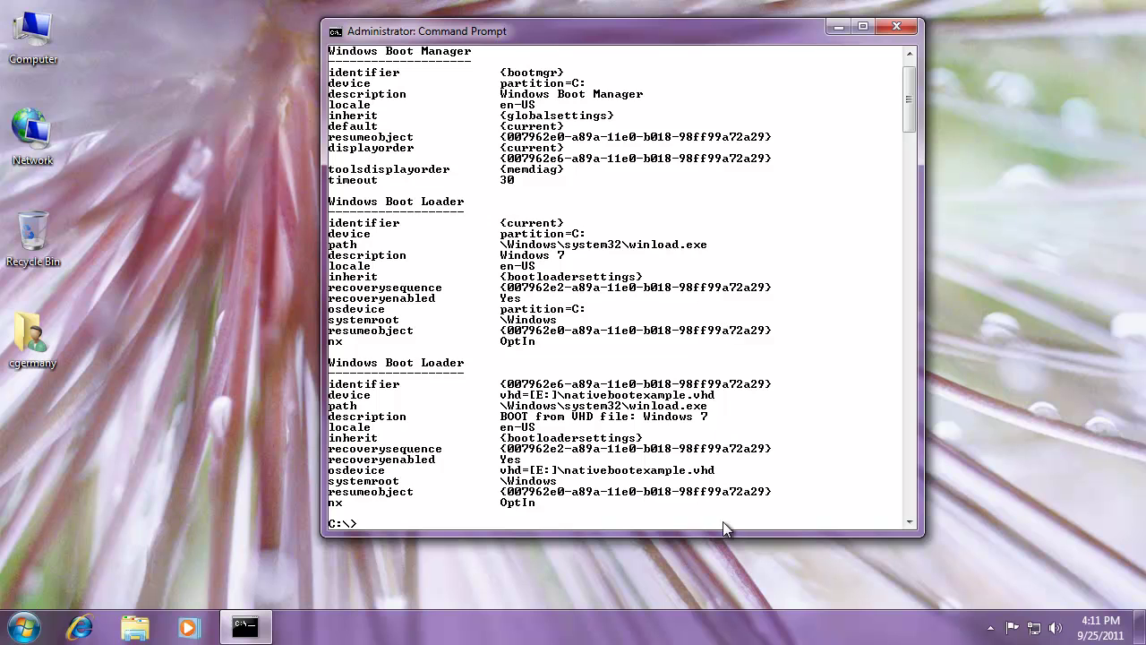
pyautogui.moveTo(722, 535); pyautogui.dragTo(721, 566)
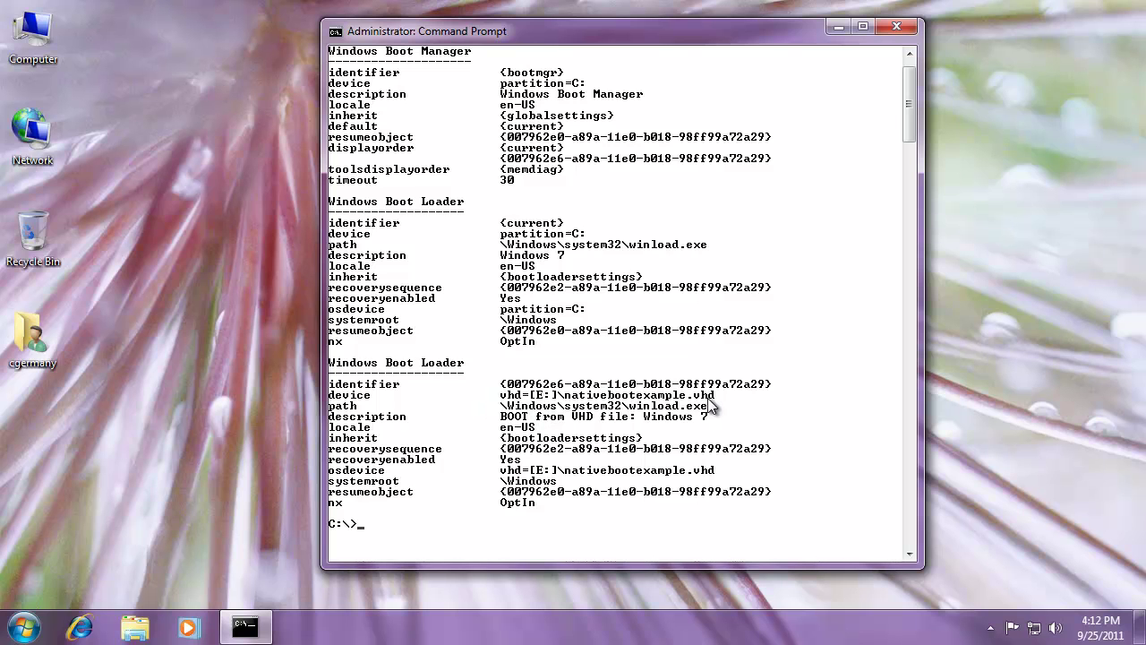
pyautogui.scroll(-4, 908, 114)
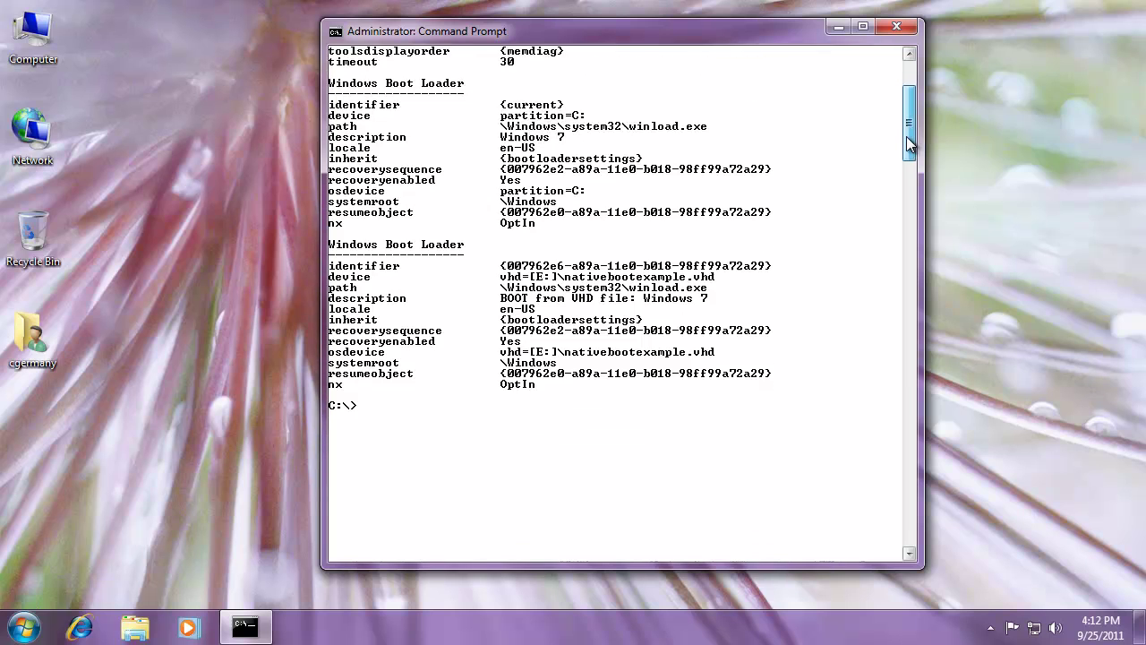
pyautogui.scroll(5, 909, 115)
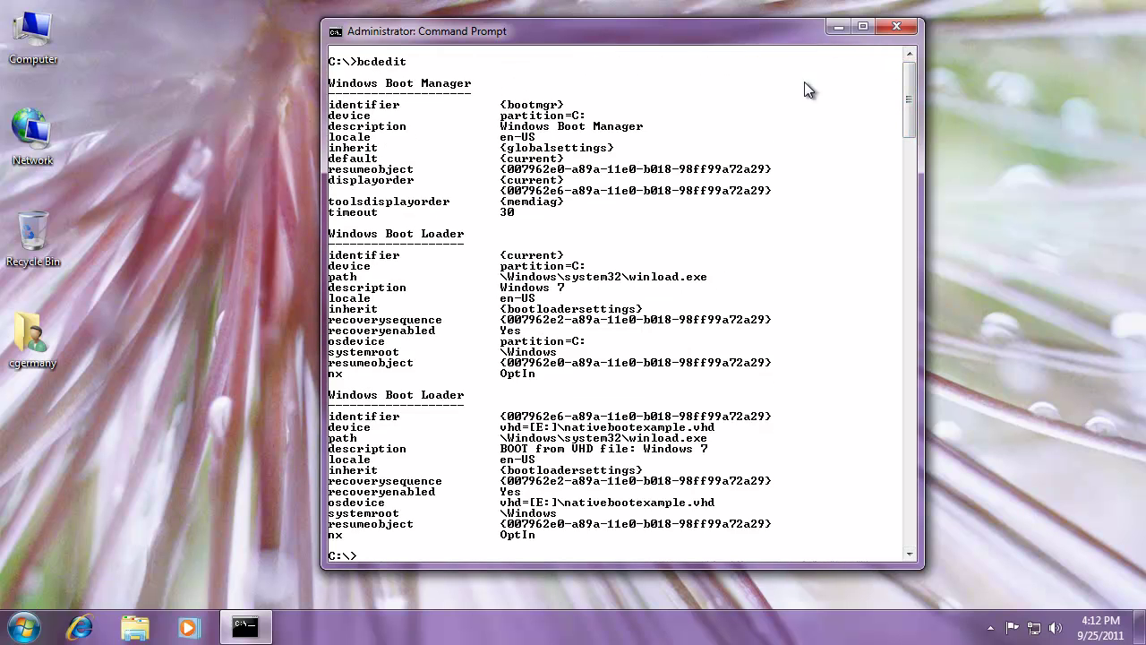
pyautogui.moveTo(910, 126); pyautogui.dragTo(911, 131)
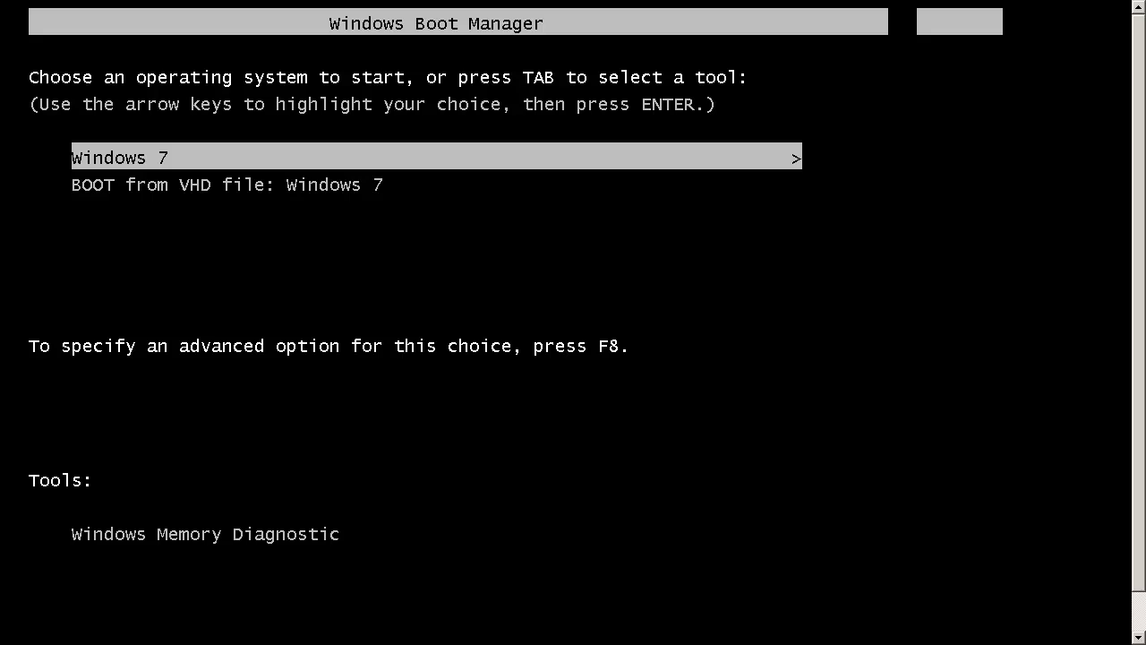
# Step: Highlight "BOOT from VHD file: Windows 7" as the operating system to start in Windows Boot Manager
pyautogui.press('Down')
pyautogui.press('Up')
pyautogui.press('Down')
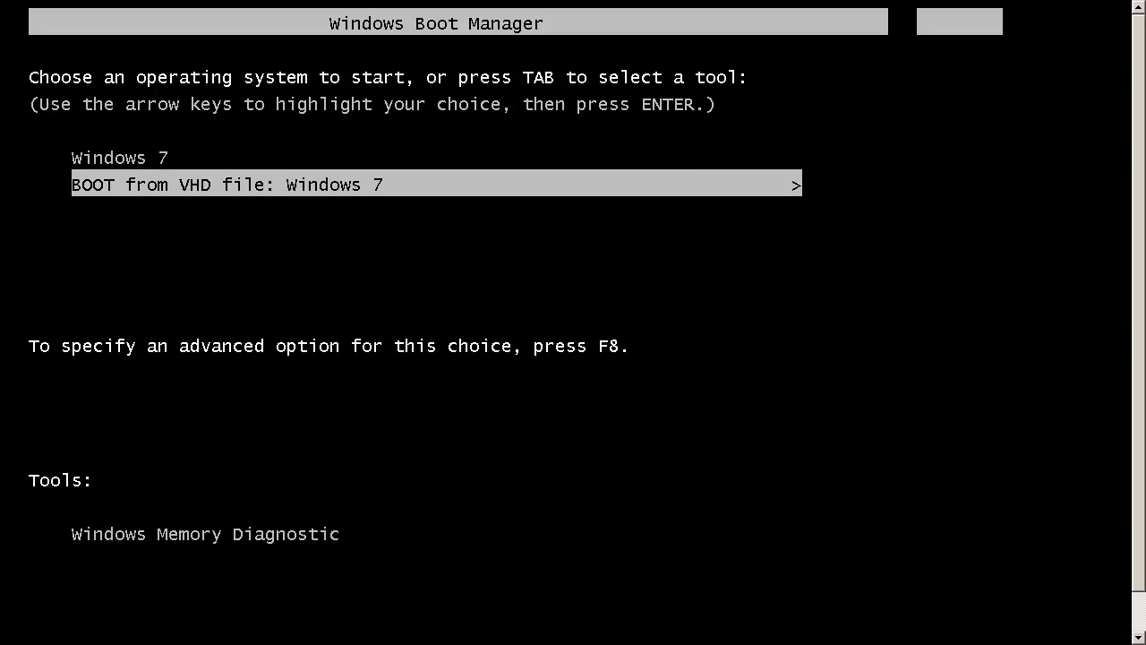